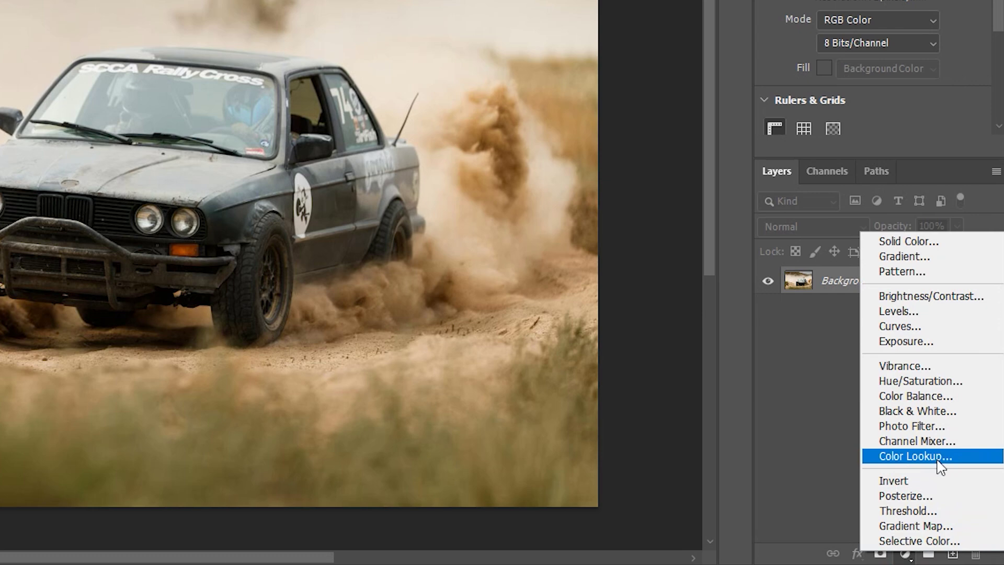
Add a Color Lookup adjustment layer above the car photo and load the NightFromDay.CUBE 3D LUT
{"action": "left_click", "coordinate": [938, 461]}
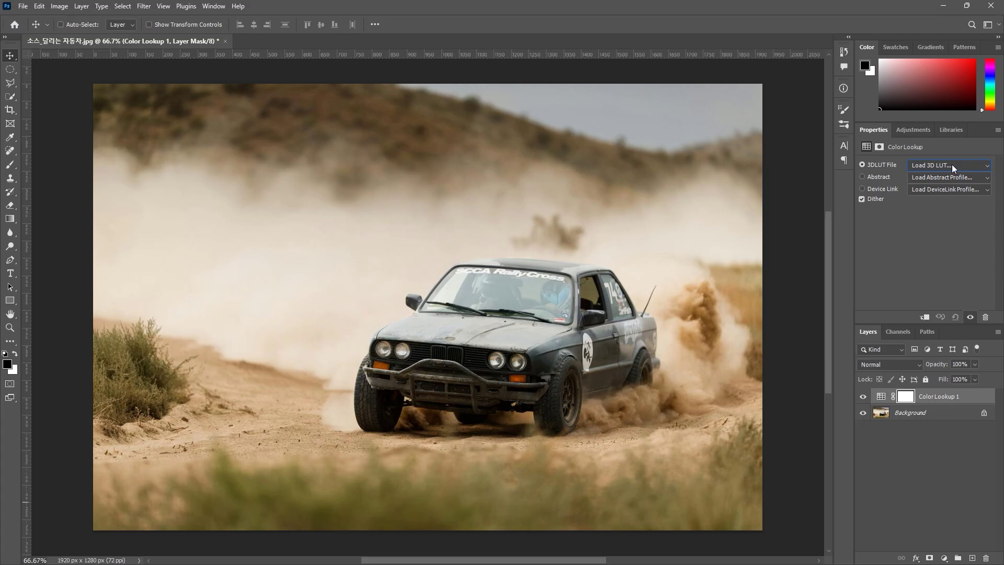
{"action": "left_click", "coordinate": [952, 166]}
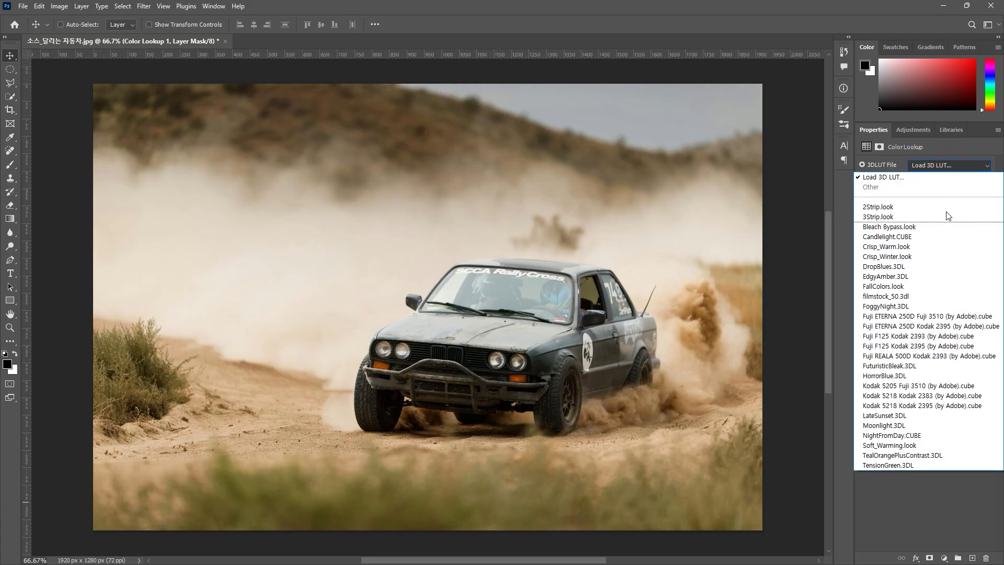
{"action": "left_click", "coordinate": [913, 436]}
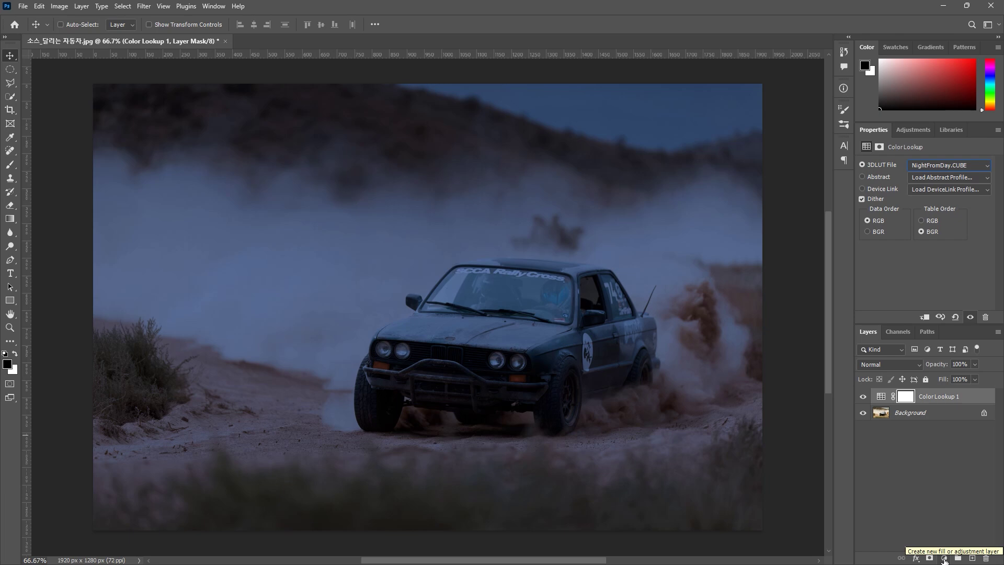
Add a Curves adjustment layer and darken the image by lowering the curve's white point and pulling its upper midtones down slightly
{"action": "left_click", "coordinate": [944, 559]}
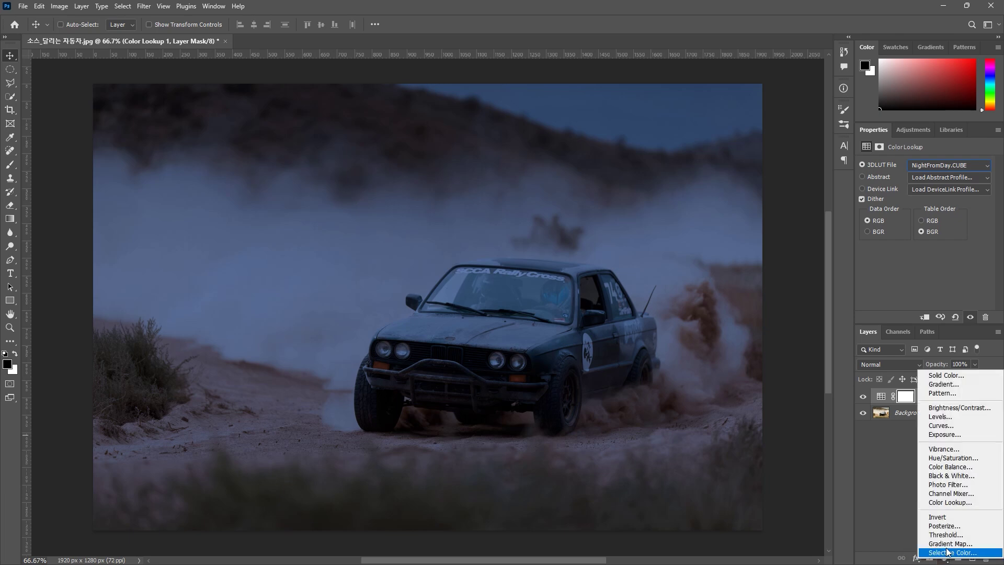
{"action": "left_click", "coordinate": [957, 426]}
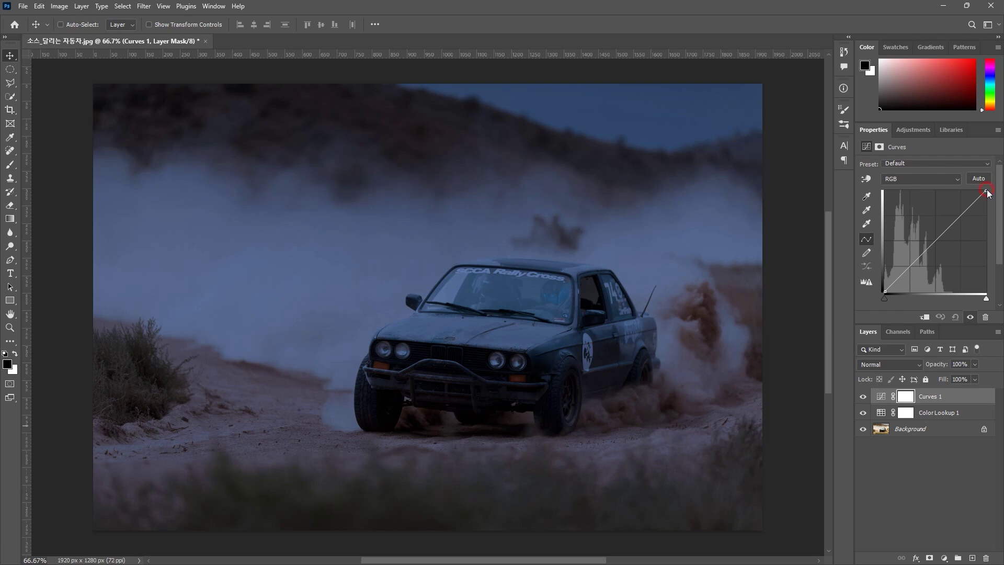
{"action": "left_click_drag", "start_coordinate": [988, 192], "coordinate": [992, 201]}
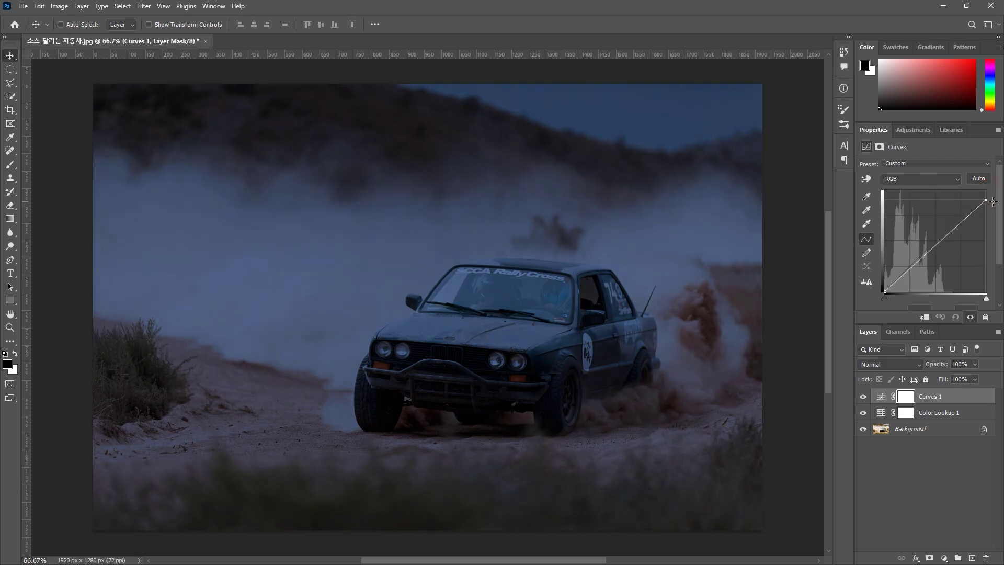
{"action": "left_click", "coordinate": [946, 236]}
{"action": "left_click_drag", "start_coordinate": [947, 236], "coordinate": [950, 237]}
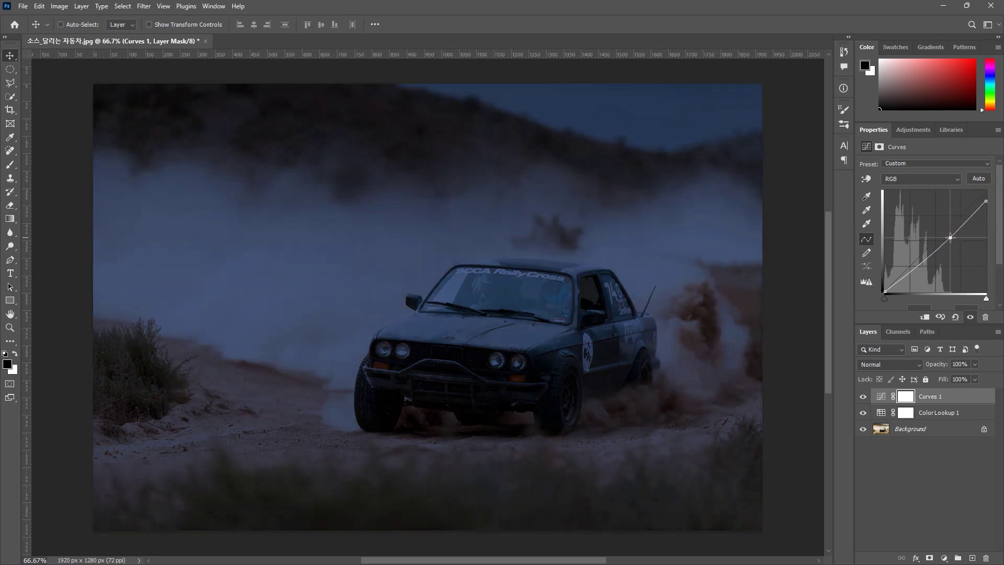
Compare the image with and without the Curves and Color Lookup adjustments by hiding and showing each layer
{"action": "left_click", "coordinate": [924, 469]}
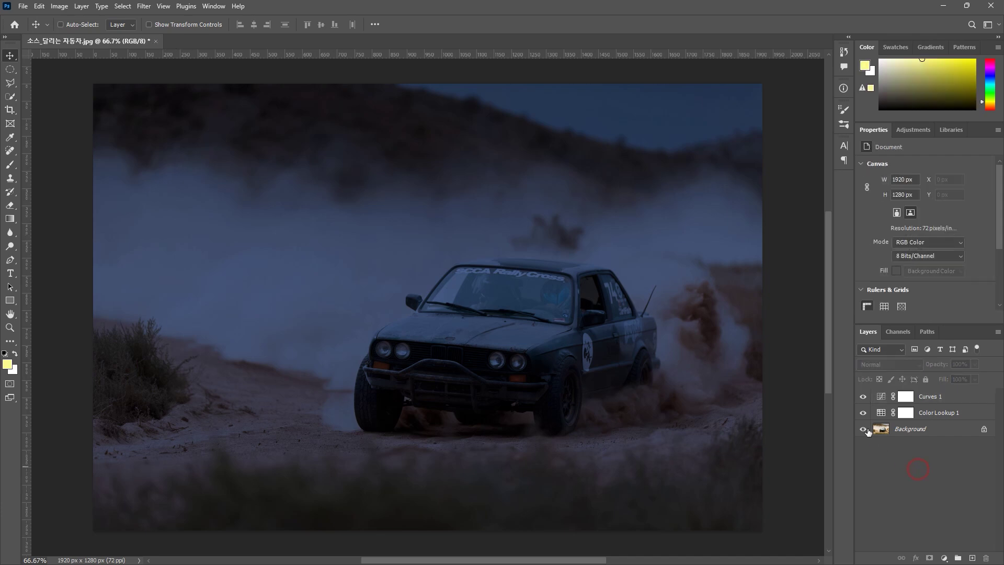
{"action": "left_click", "coordinate": [863, 397]}
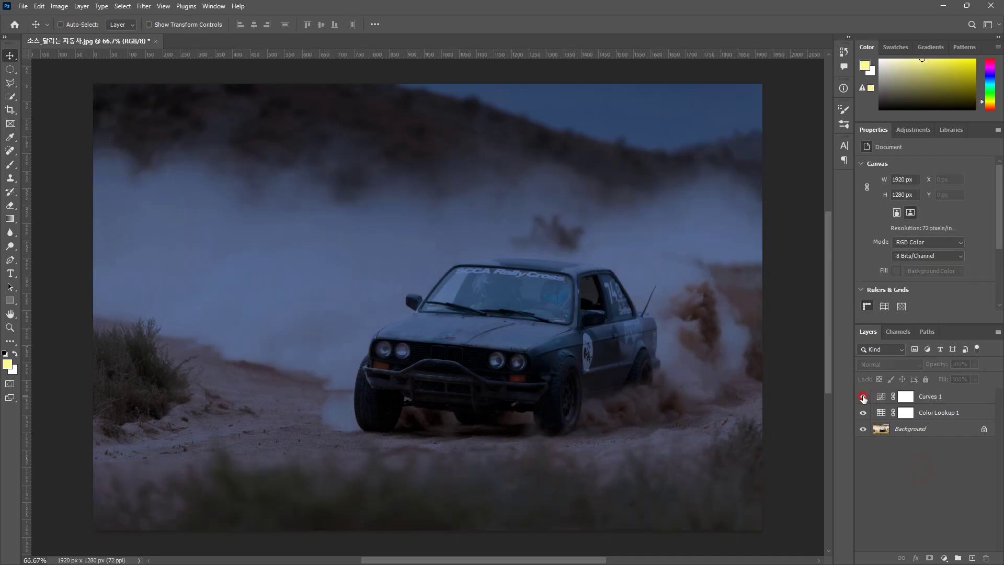
{"action": "left_click", "coordinate": [864, 397]}
{"action": "left_click", "coordinate": [864, 413]}
{"action": "left_click", "coordinate": [863, 412]}
Group the Curves and Color Lookup layers and name the group "night color"
{"action": "left_click", "coordinate": [922, 396]}
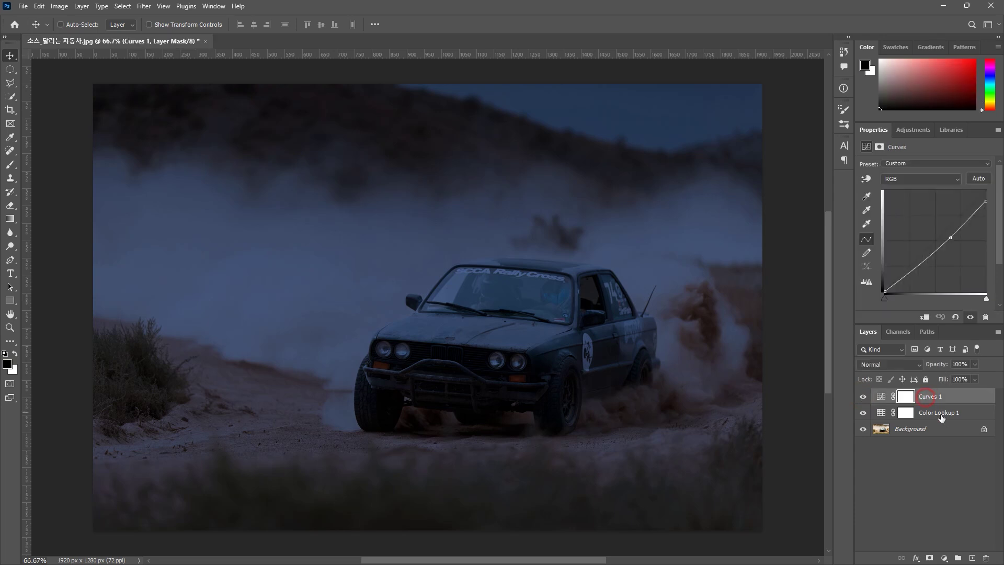
{"action": "left_click", "coordinate": [946, 412], "text": "shift"}
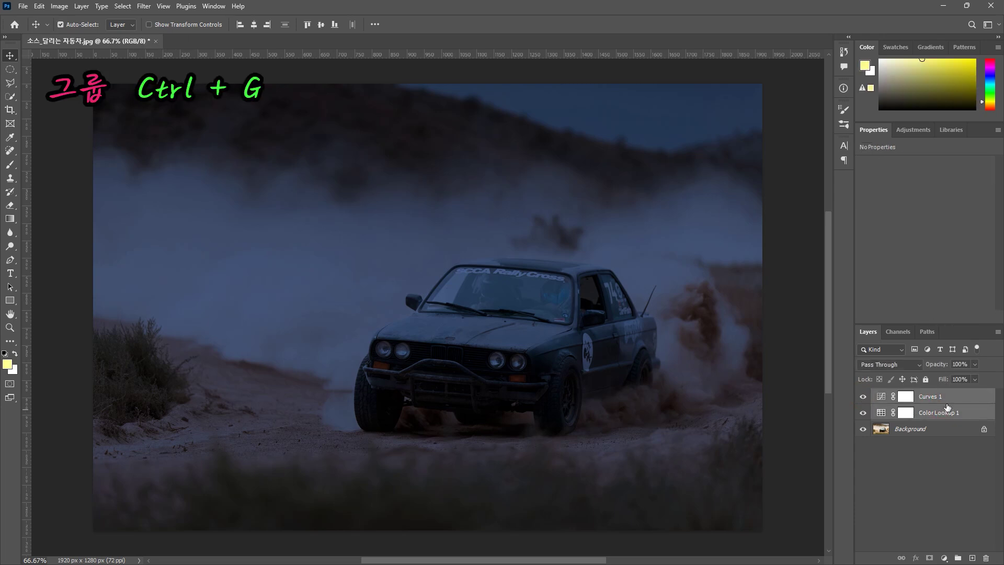
{"action": "key", "text": "ctrl+g"}
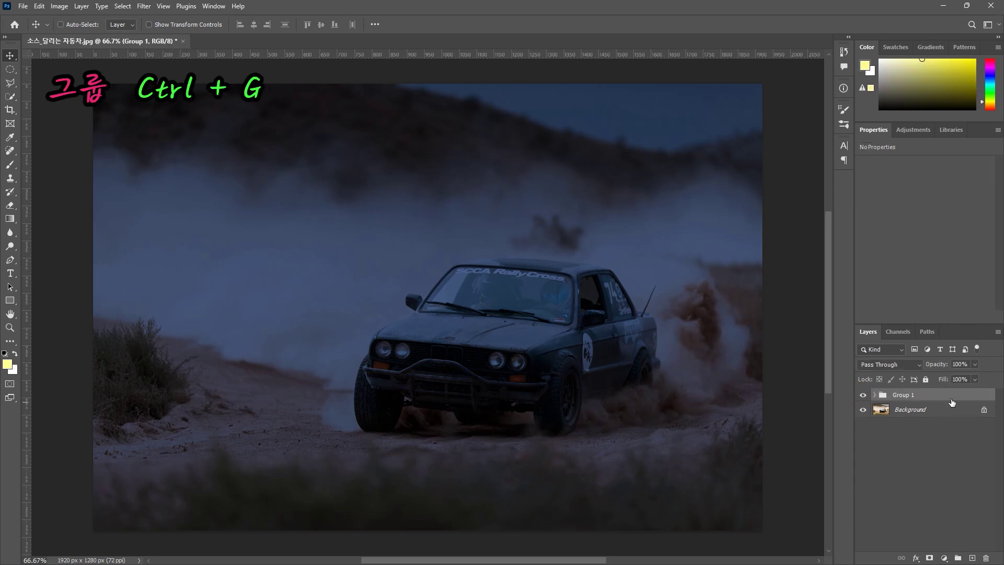
{"action": "double_click", "coordinate": [916, 396]}
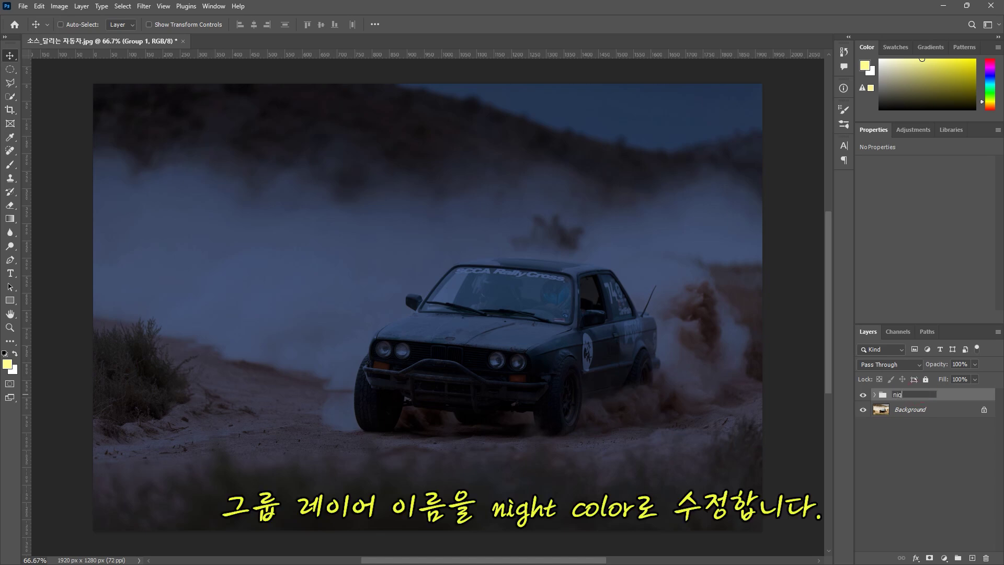
{"action": "type", "text": "night color"}
{"action": "left_click", "coordinate": [915, 462]}
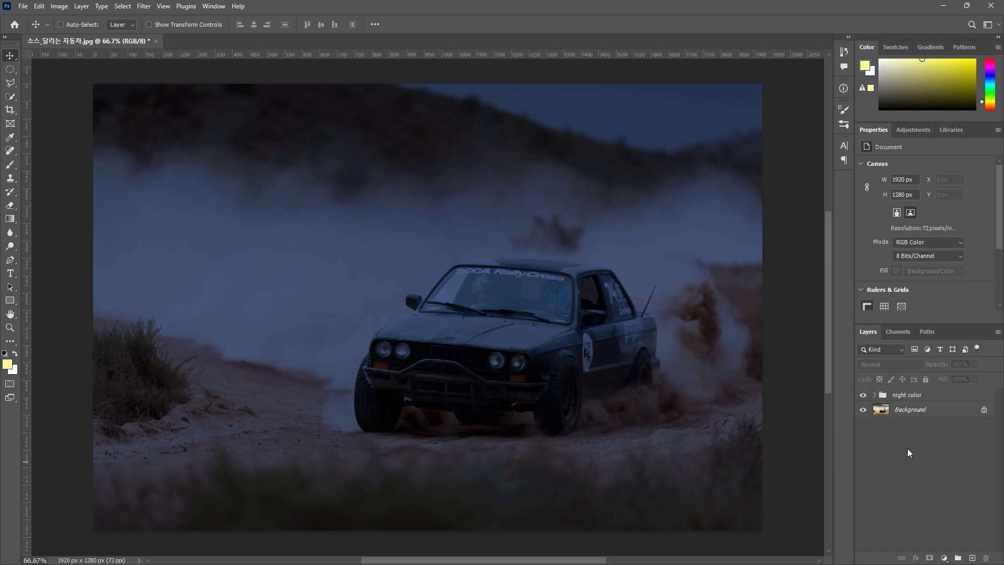
Add a layer mask to the "night color" group and keep black (000000) as the foreground color
{"action": "left_click", "coordinate": [915, 399]}
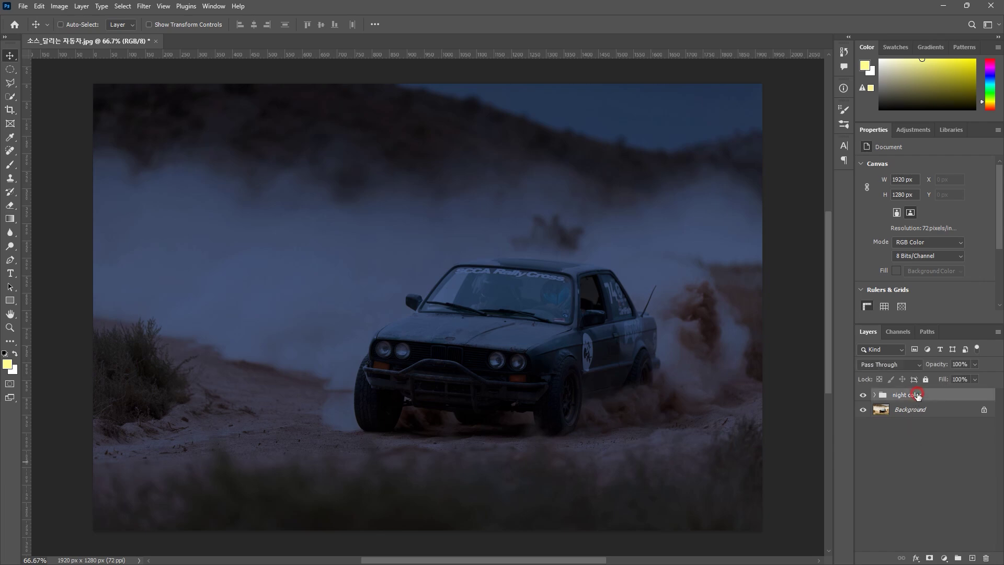
{"action": "left_click", "coordinate": [931, 558]}
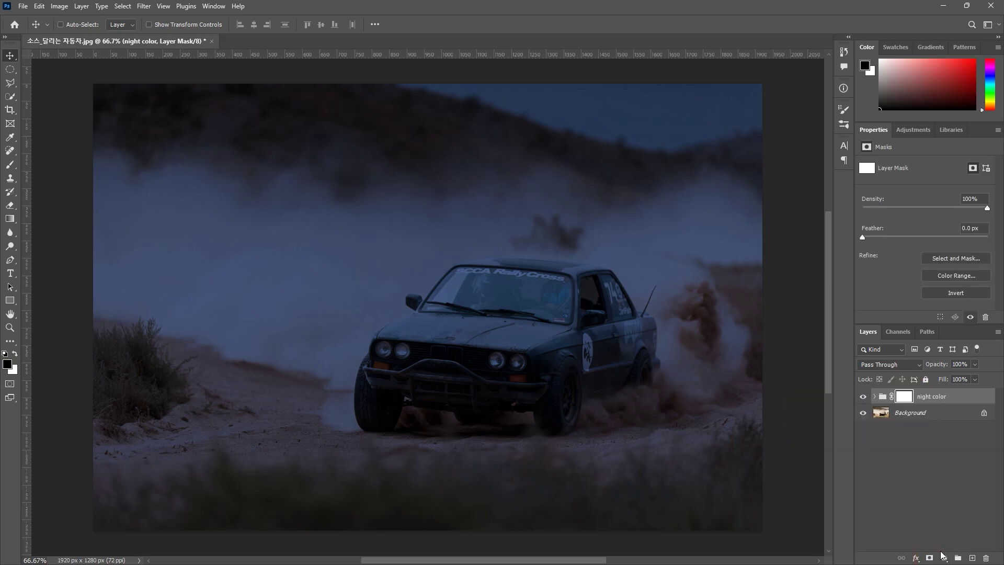
{"action": "left_click", "coordinate": [8, 363]}
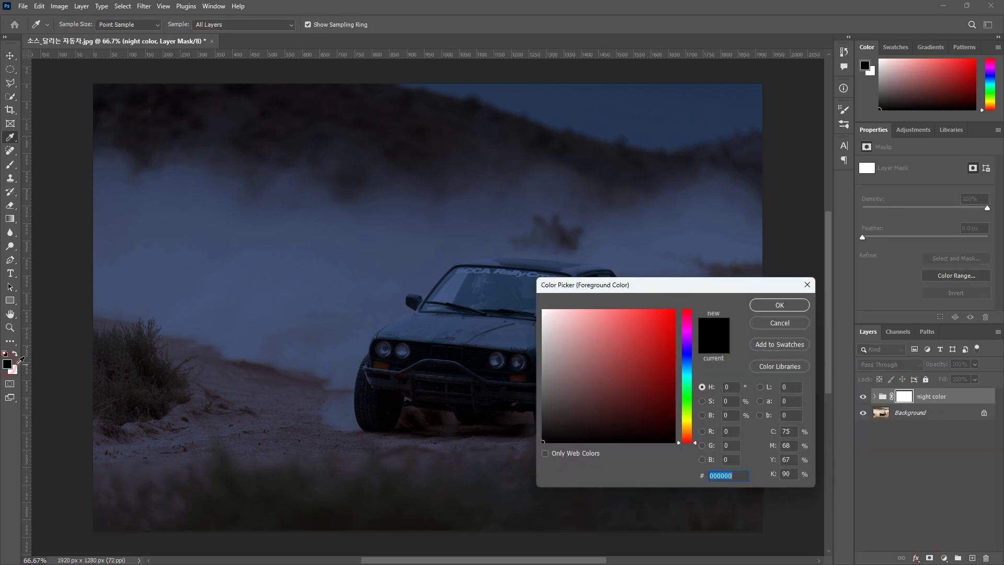
{"action": "left_click", "coordinate": [779, 303]}
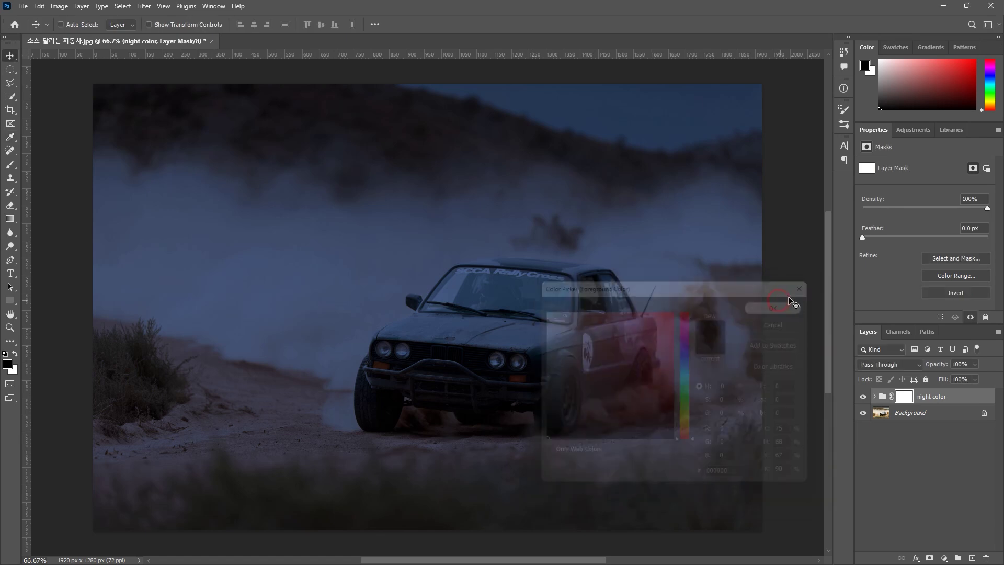
On the group's mask, make an elliptical selection around each of the car's two left-hand headlights in the photo, fill it with black and deselect
{"action": "left_click", "coordinate": [9, 70]}
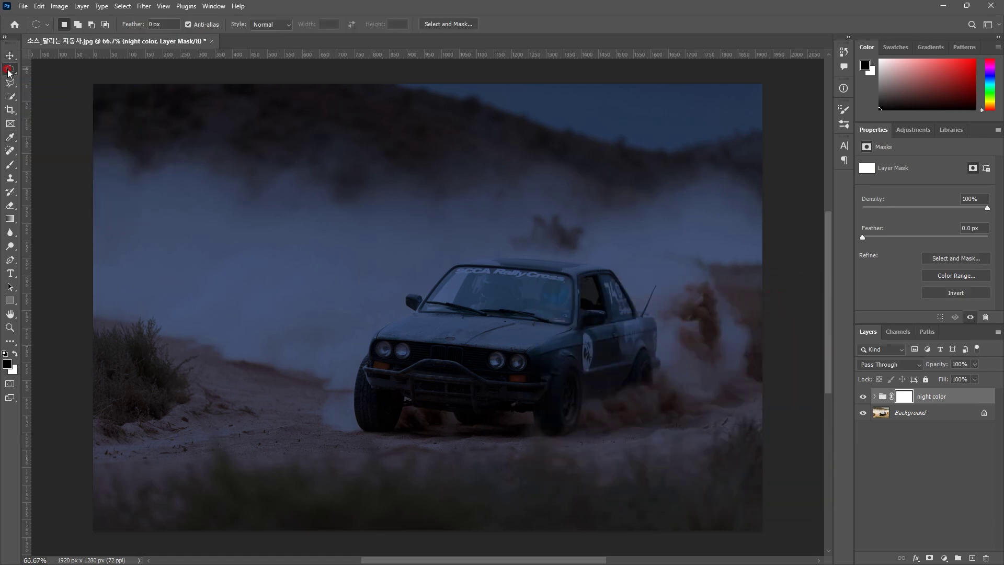
{"action": "scroll", "coordinate": [426, 373], "scroll_direction": "up", "scroll_amount": 2}
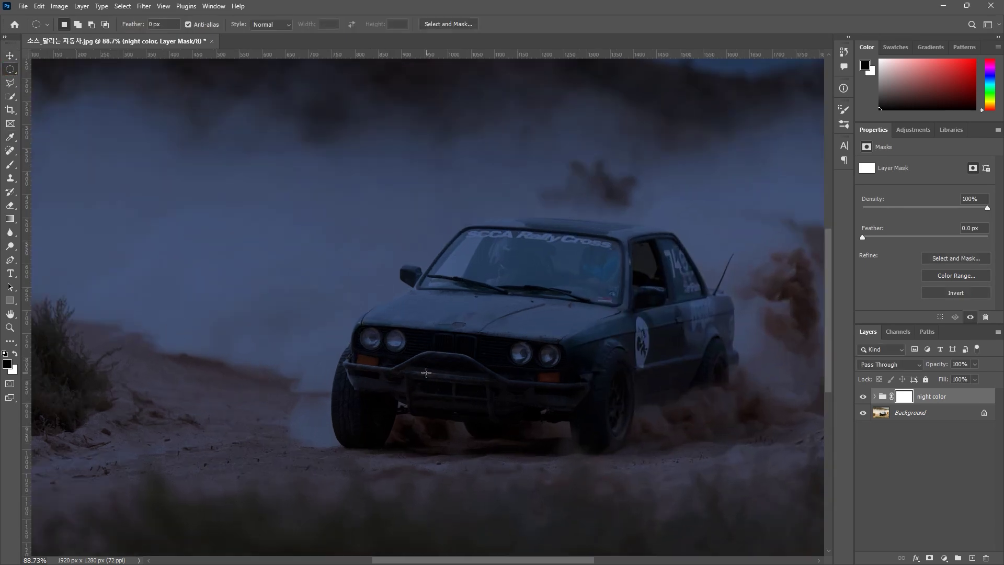
{"action": "scroll", "coordinate": [427, 372], "scroll_direction": "up", "scroll_amount": 3}
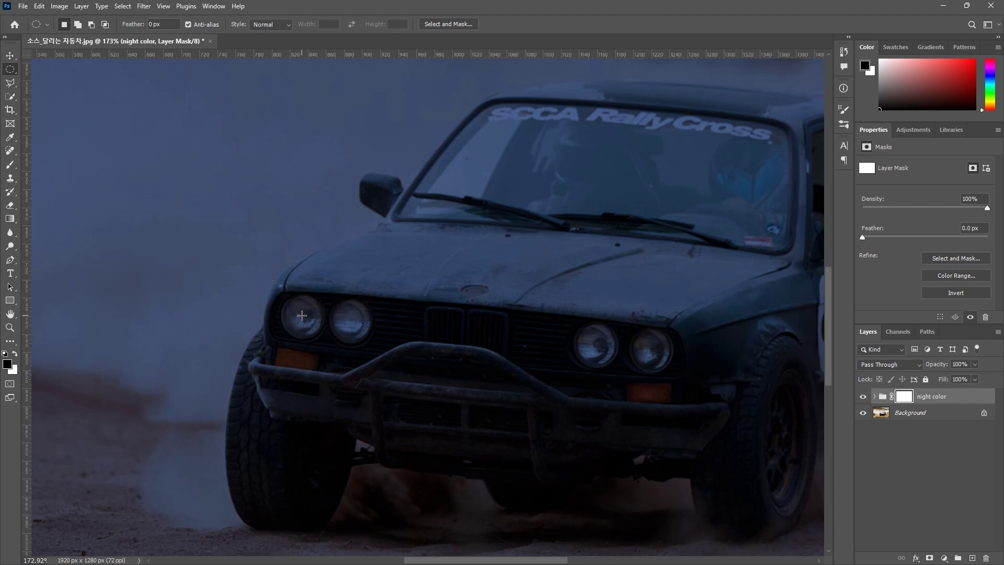
{"action": "left_click_drag", "start_coordinate": [301, 314], "coordinate": [319, 334]}
{"action": "scroll", "coordinate": [360, 340], "scroll_direction": "up", "scroll_amount": 2}
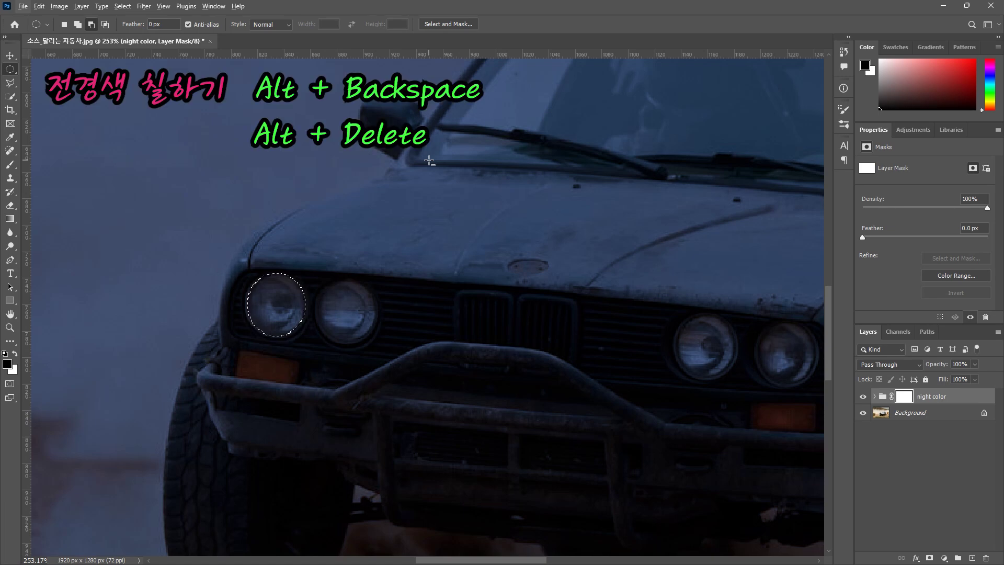
{"action": "key", "text": "alt+BackSpace"}
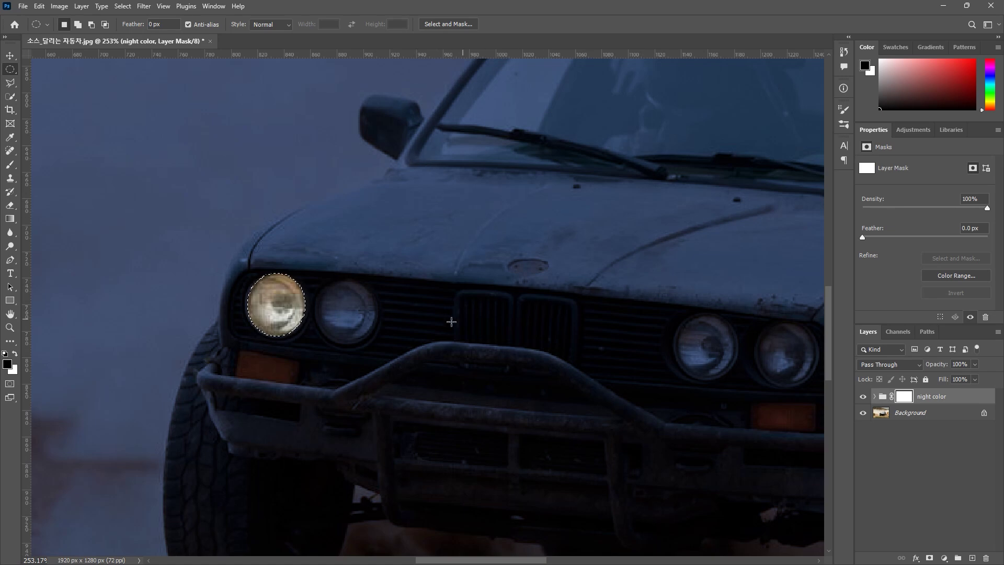
{"action": "key", "text": "ctrl+d"}
{"action": "left_click_drag", "start_coordinate": [344, 313], "coordinate": [368, 336]}
{"action": "key", "text": "alt+BackSpace"}
{"action": "key", "text": "ctrl+d"}
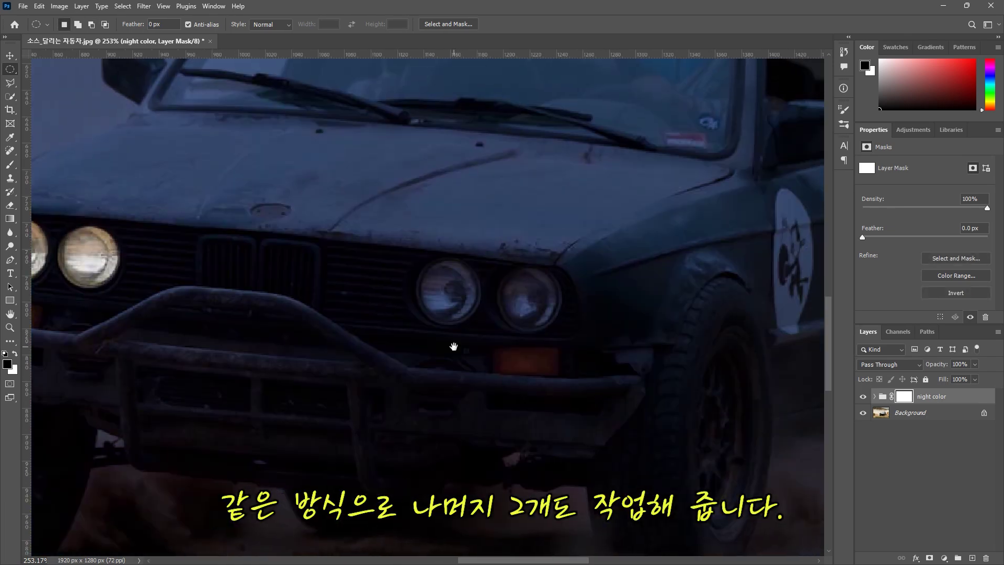
Mask out the remaining two right-hand headlights the same way, filling an elliptical selection around each with black and deselecting
{"action": "mouse_move", "coordinate": [449, 290]}
{"action": "left_mouse_down"}
{"action": "mouse_move", "coordinate": [480, 293]}
{"action": "mouse_move", "coordinate": [473, 285]}
{"action": "mouse_move", "coordinate": [476, 319]}
{"action": "left_mouse_up"}
{"action": "key", "text": "alt+BackSpace"}
{"action": "key", "text": "ctrl+d"}
{"action": "left_click_drag", "start_coordinate": [529, 292], "coordinate": [556, 327]}
{"action": "key", "text": "alt+BackSpace"}
{"action": "key", "text": "ctrl+d"}
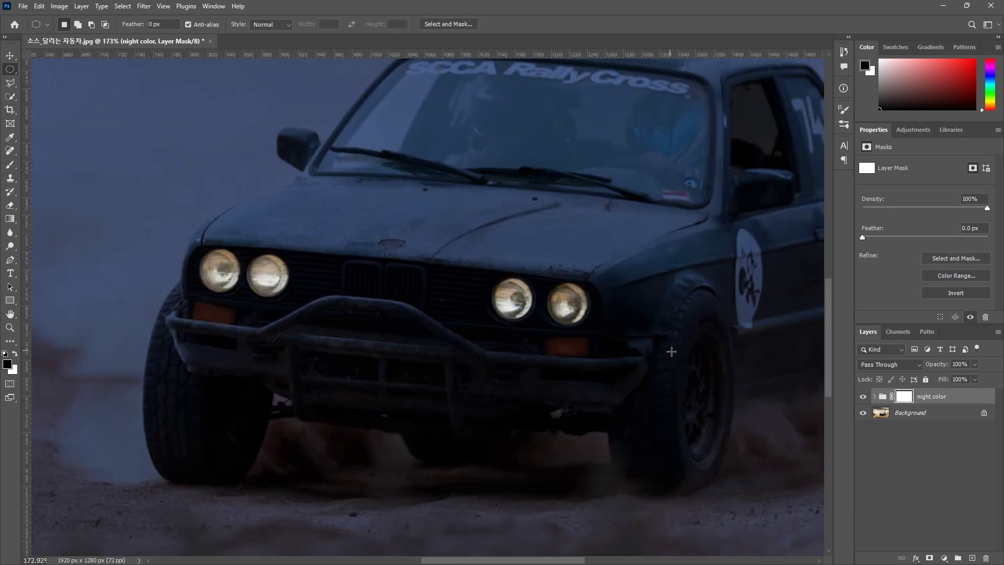
Create a new empty layer above the "night color" group and set the foreground color to a light yellow
{"action": "scroll", "coordinate": [671, 352], "scroll_direction": "down", "scroll_amount": 1, "text": "alt"}
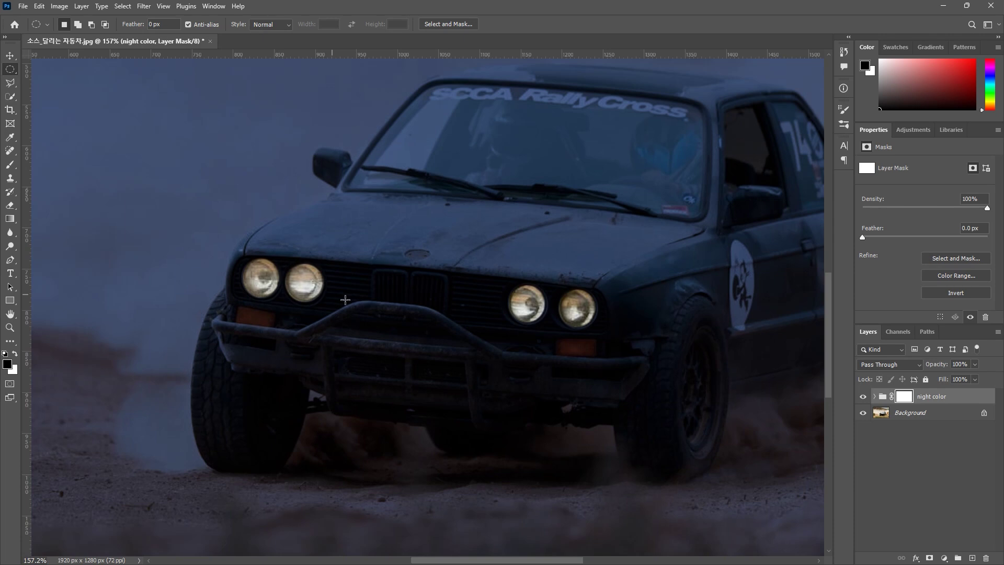
{"action": "scroll", "coordinate": [647, 420], "scroll_direction": "down", "scroll_amount": 2, "text": "alt"}
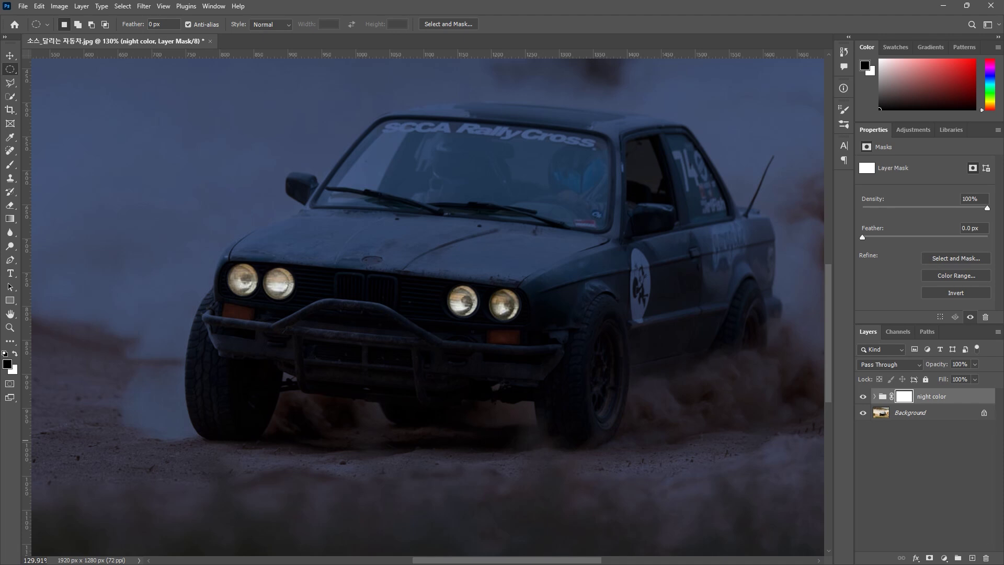
{"action": "left_click", "coordinate": [972, 559]}
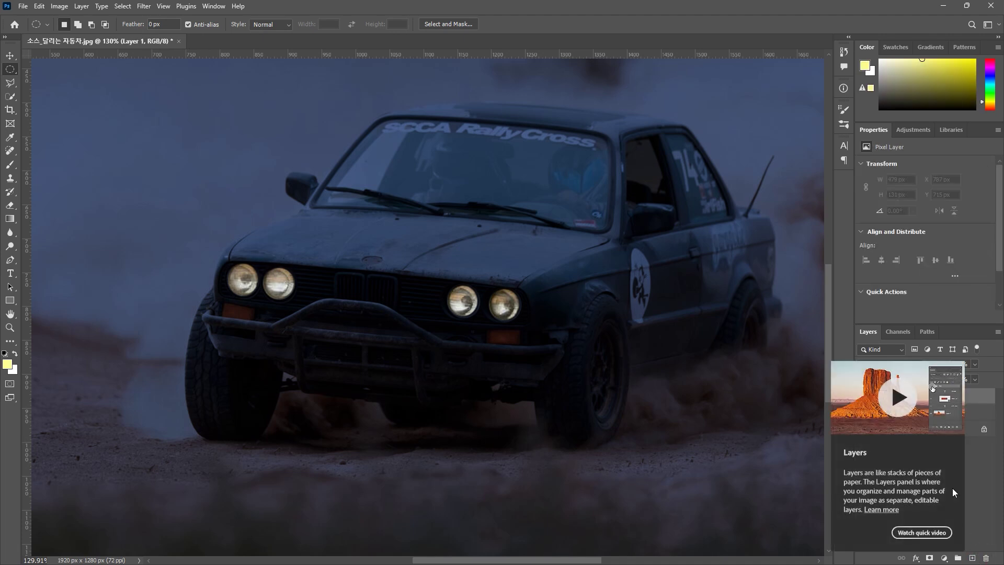
{"action": "left_click", "coordinate": [8, 364]}
{"action": "left_click_drag", "start_coordinate": [628, 287], "coordinate": [274, 302]}
{"action": "left_click", "coordinate": [432, 296]}
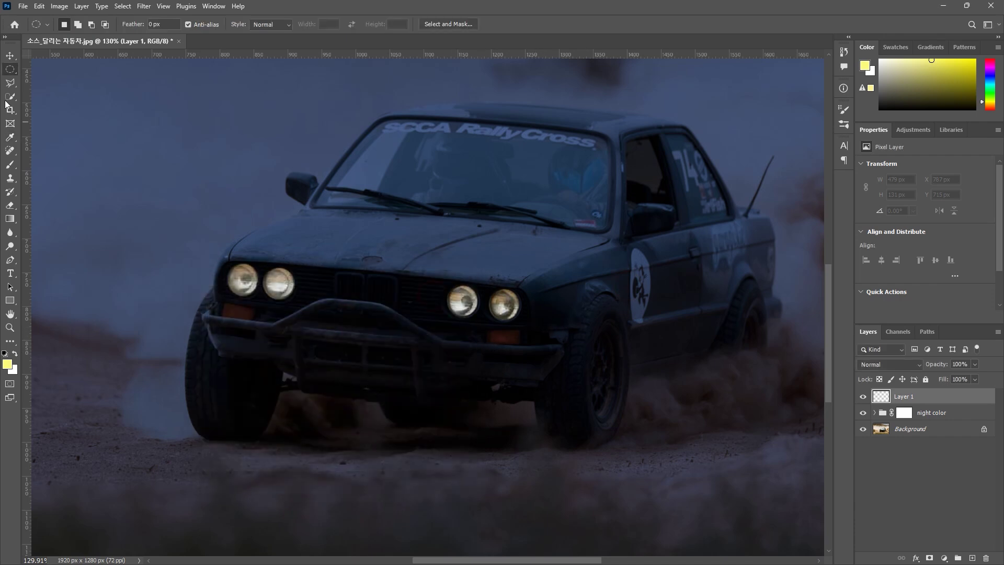
Take the Brush tool with the soft round tip and reduce its size to 20 px for painting inside the headlights
{"action": "left_click", "coordinate": [10, 165]}
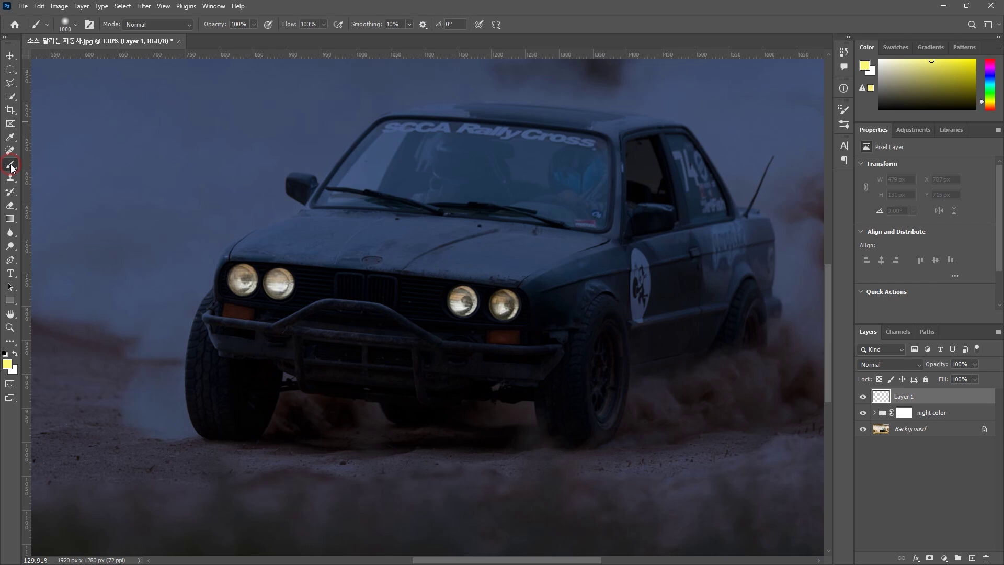
{"action": "left_click", "coordinate": [76, 24]}
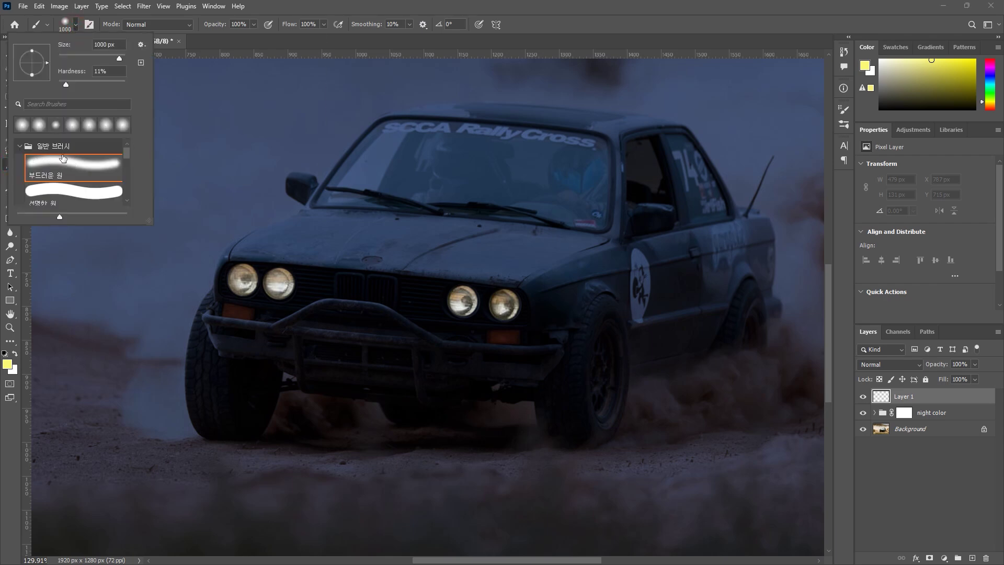
{"action": "left_click", "coordinate": [76, 24]}
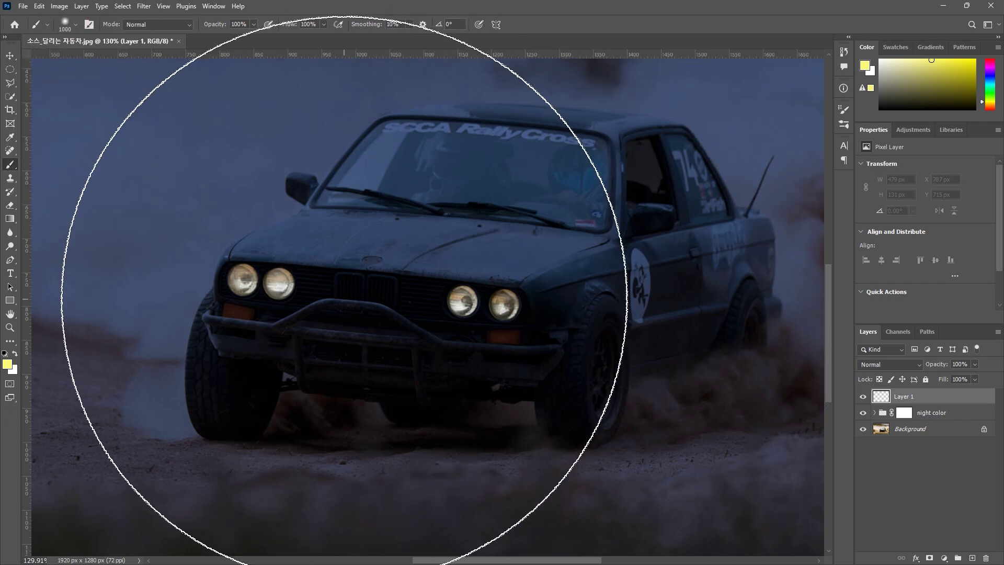
{"action": "key", "text": "bracketleft"}
{"action": "key", "text": "bracketleft"}
{"action": "key", "text": "bracketleft"}
{"action": "key", "text": "bracketleft"}
{"action": "key", "text": "bracketleft"}
{"action": "key", "text": "bracketleft"}
{"action": "key", "text": "bracketleft"}
{"action": "key", "text": "bracketleft"}
{"action": "key", "text": "bracketleft"}
{"action": "key", "text": "bracketleft"}
{"action": "key", "text": "bracketleft"}
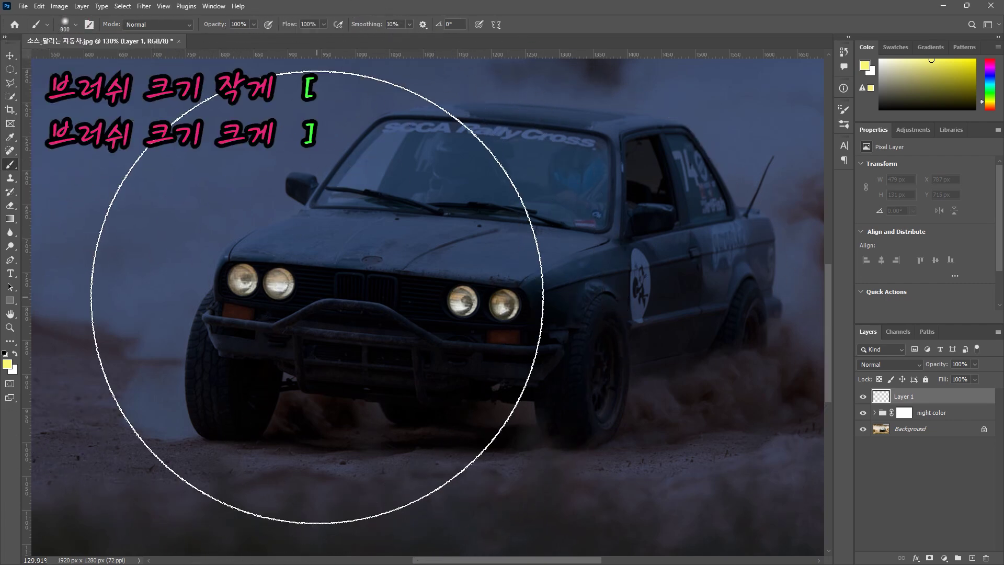
{"action": "key", "text": "bracketleft"}
{"action": "key", "text": "bracketleft"}
{"action": "key", "text": "bracketleft"}
{"action": "key", "text": "bracketleft"}
{"action": "key", "text": "bracketleft"}
{"action": "key", "text": "bracketleft"}
{"action": "key", "text": "bracketleft"}
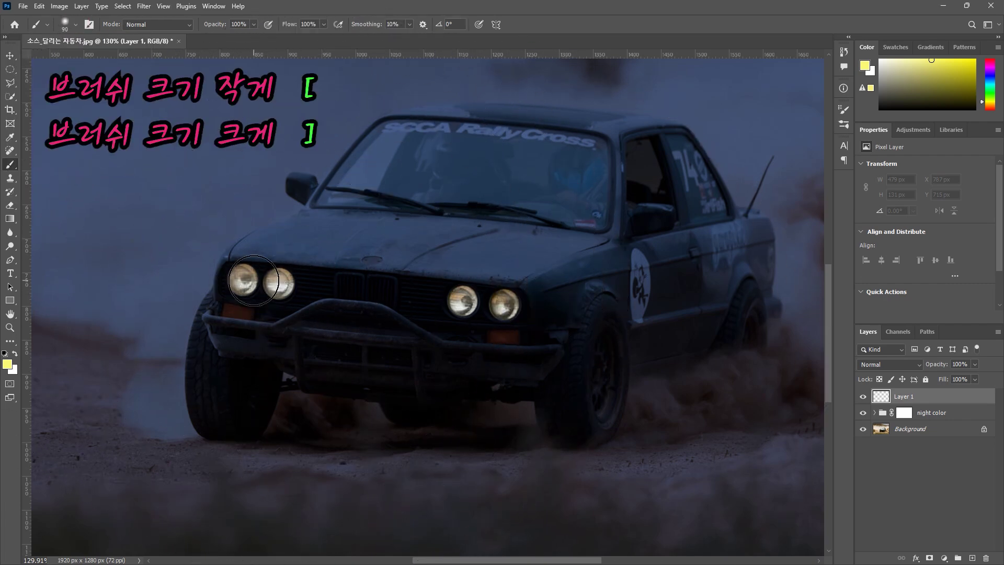
{"action": "key", "text": "bracketleft"}
{"action": "key", "text": "bracketleft"}
{"action": "key", "text": "bracketleft"}
{"action": "key", "text": "bracketleft"}
{"action": "key", "text": "bracketleft"}
{"action": "scroll", "coordinate": [455, 301], "scroll_direction": "up", "scroll_amount": 5}
{"action": "key", "text": "bracketright"}
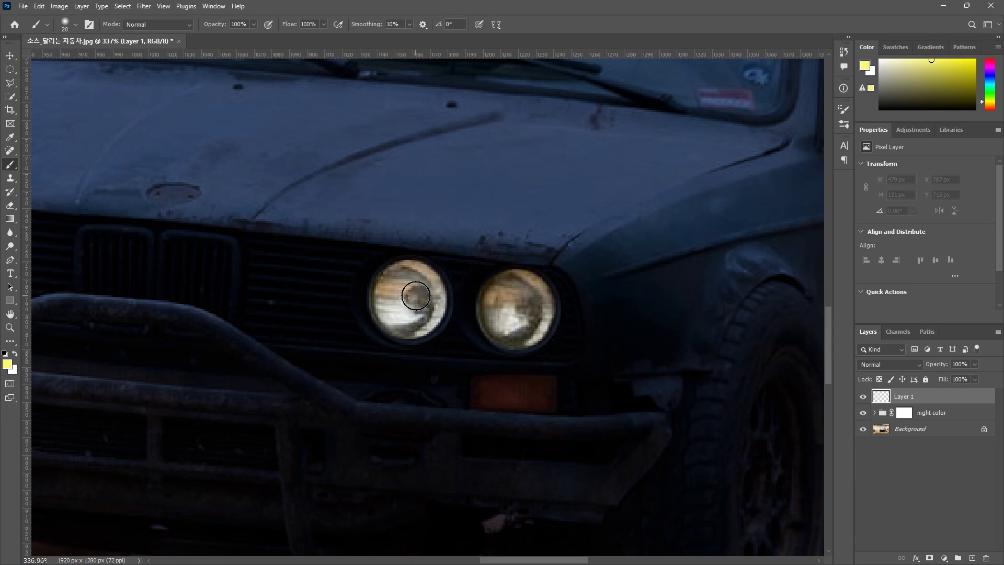
Paint a single light yellow dab with the 20 px soft brush near the center of each of the four headlights
{"action": "left_click", "coordinate": [416, 296]}
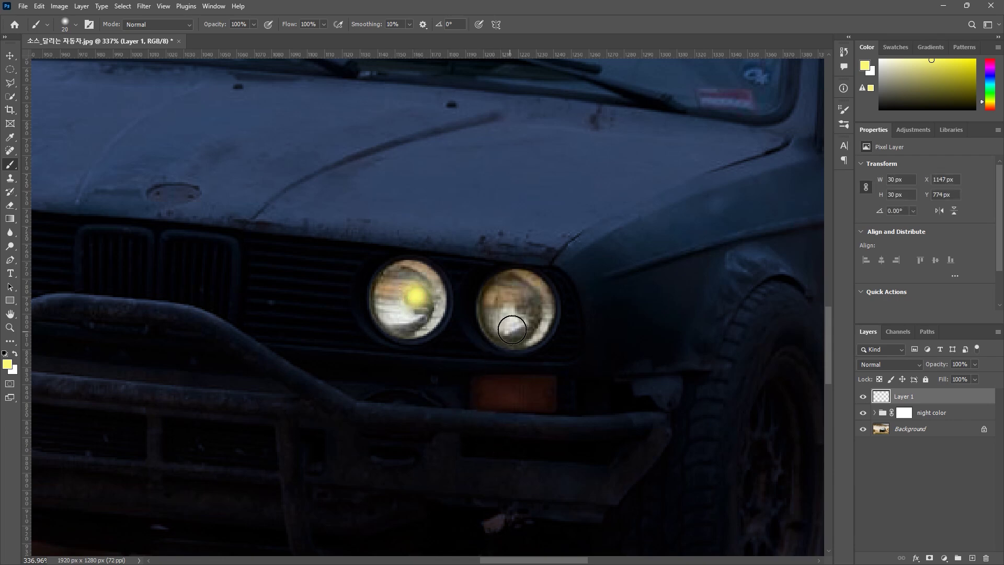
{"action": "left_click", "coordinate": [523, 307]}
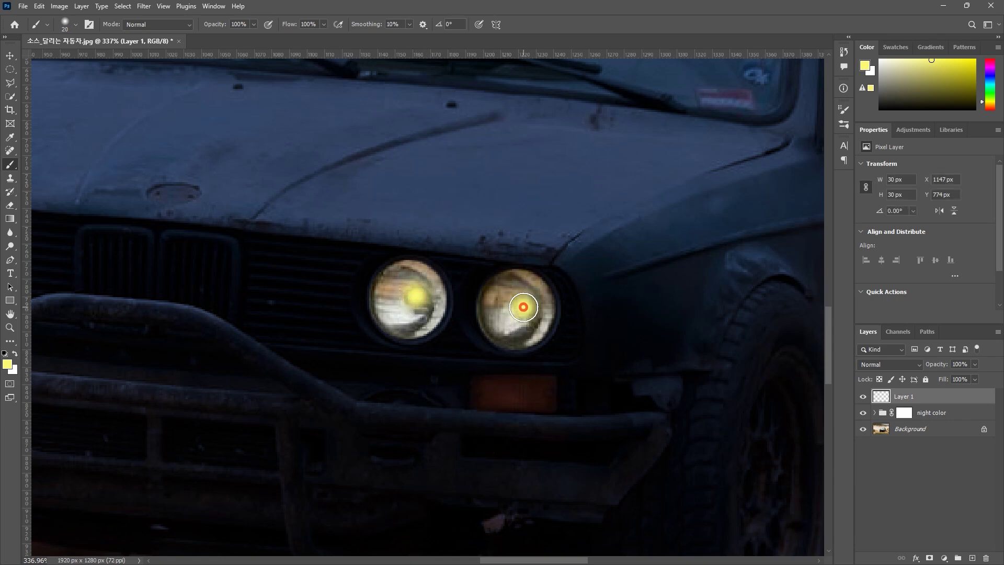
{"action": "left_click_drag", "start_coordinate": [251, 368], "coordinate": [727, 411]}
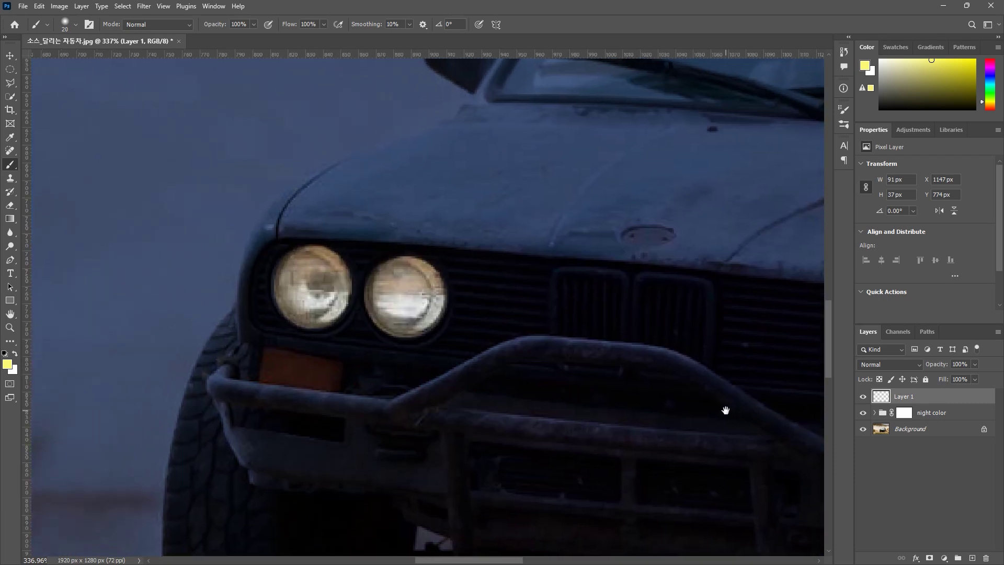
{"action": "left_click", "coordinate": [407, 298]}
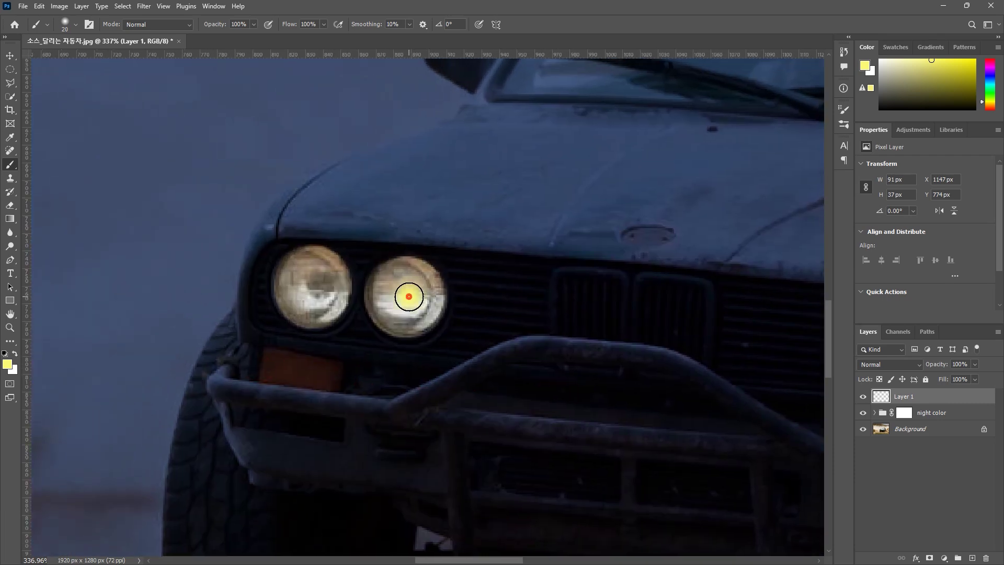
{"action": "left_click", "coordinate": [317, 285]}
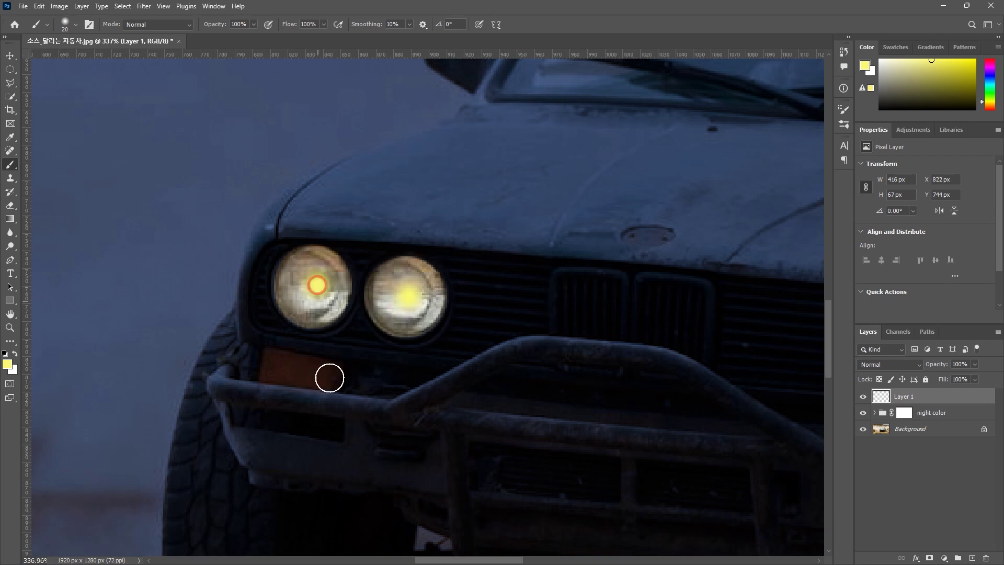
Set the painted light layer's opacity to 80% and its blend mode to Color Dodge
{"action": "scroll", "coordinate": [649, 403], "scroll_direction": "down", "scroll_amount": 4}
{"action": "left_click_drag", "start_coordinate": [649, 403], "coordinate": [419, 376]}
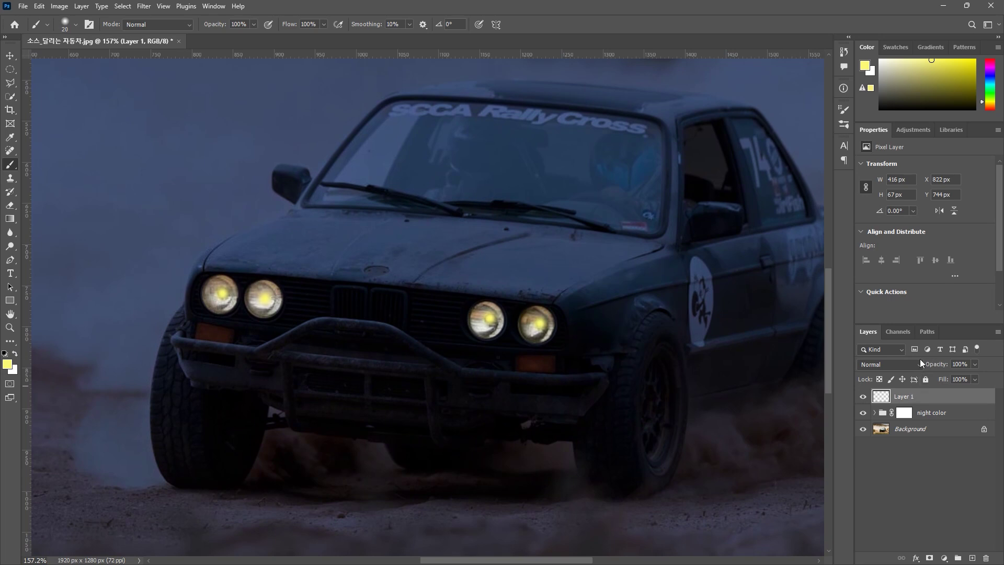
{"action": "left_click", "coordinate": [969, 364]}
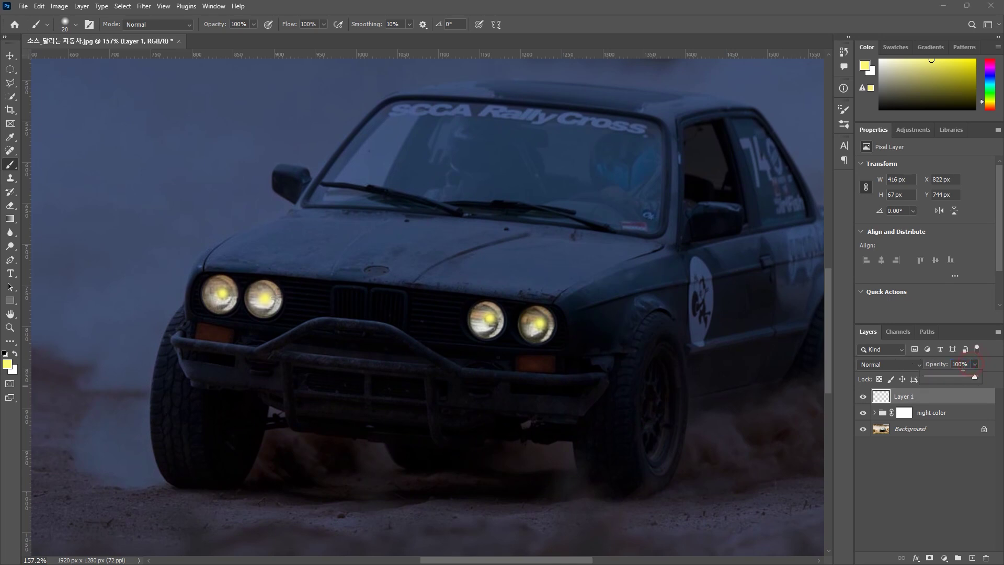
{"action": "type", "text": "80"}
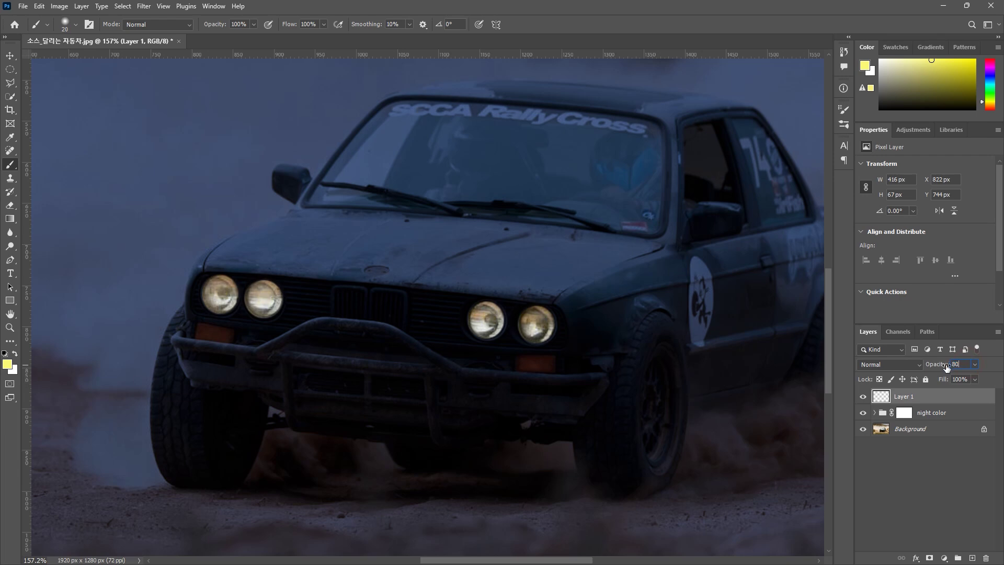
{"action": "left_click", "coordinate": [892, 365]}
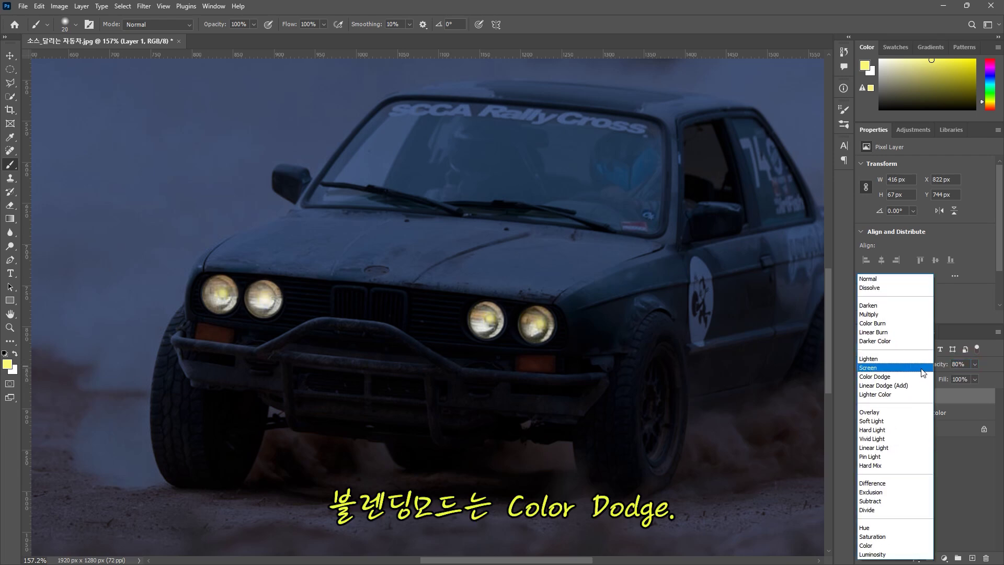
{"action": "left_click", "coordinate": [892, 377]}
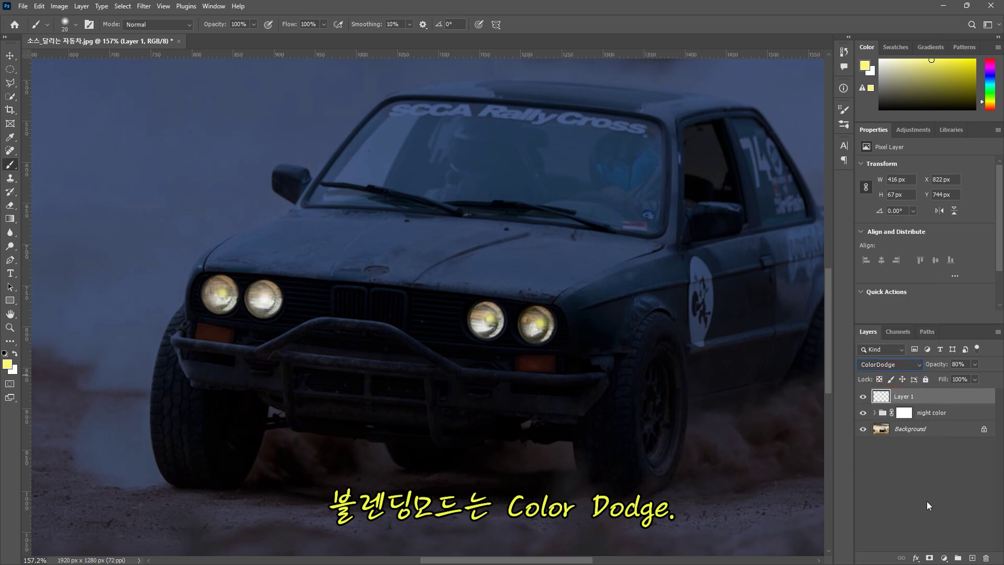
Enlarge the soft brush to 45 px and dab light yellow once over each of the two left-hand headlights in the photo
{"action": "scroll", "coordinate": [282, 240], "scroll_direction": "up", "scroll_amount": 1}
{"action": "key", "text": "bracketright"}
{"action": "key", "text": "bracketright"}
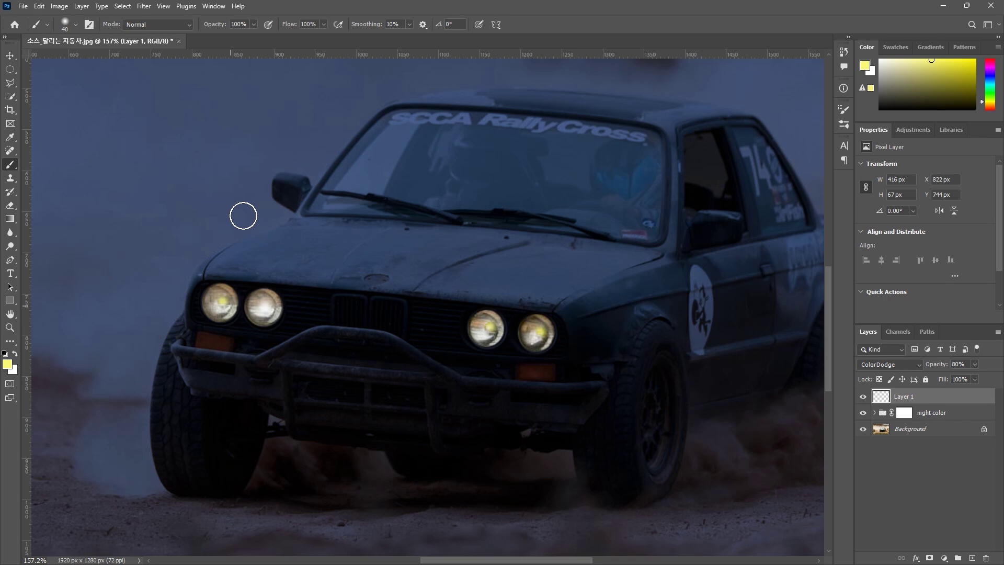
{"action": "key", "text": "bracketright"}
{"action": "key", "text": "bracketright"}
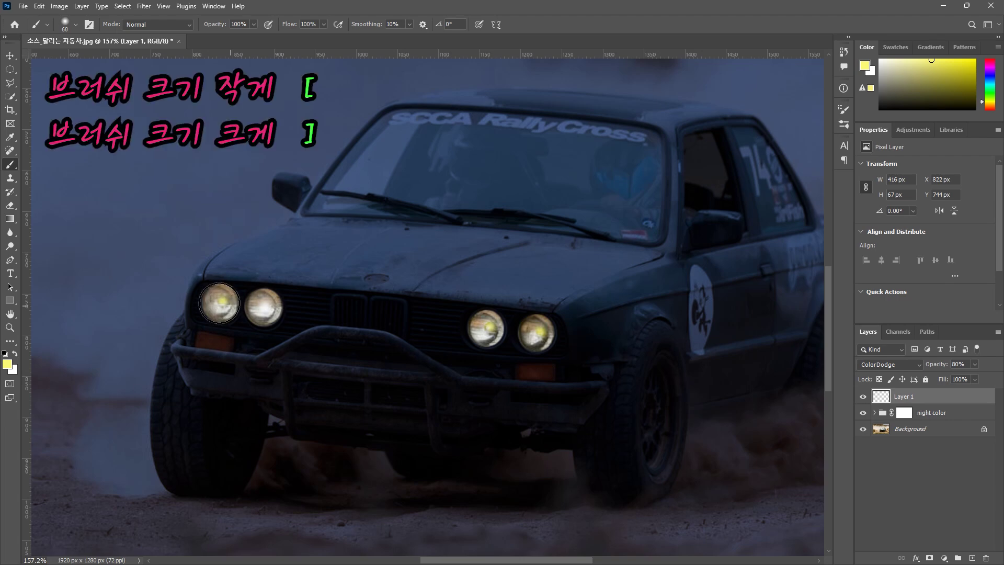
{"action": "key", "text": "bracketleft"}
{"action": "scroll", "coordinate": [219, 304], "scroll_direction": "up", "scroll_amount": 4}
{"action": "key", "text": "bracketleft"}
{"action": "left_click_drag", "start_coordinate": [219, 302], "coordinate": [218, 302]}
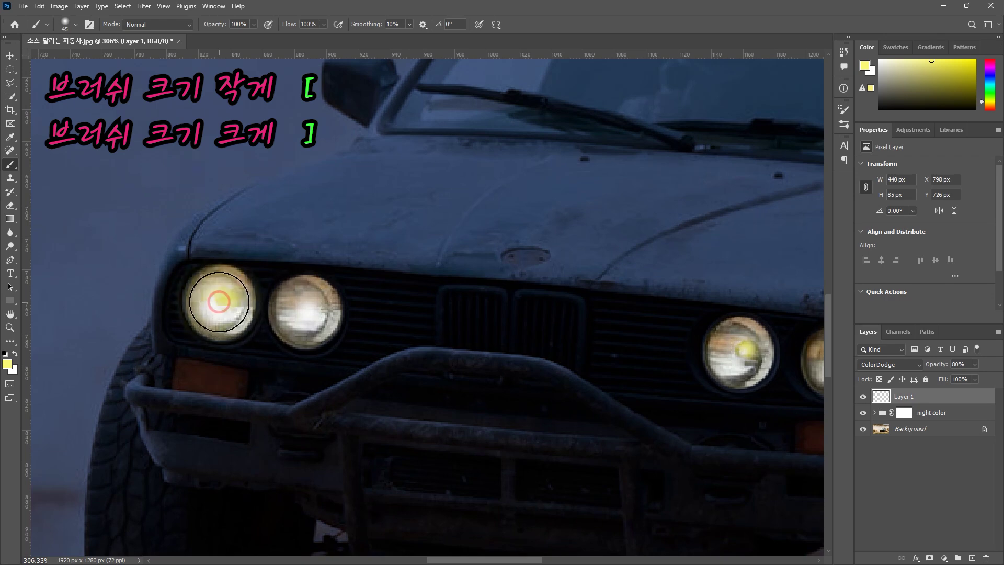
{"action": "left_click", "coordinate": [305, 312]}
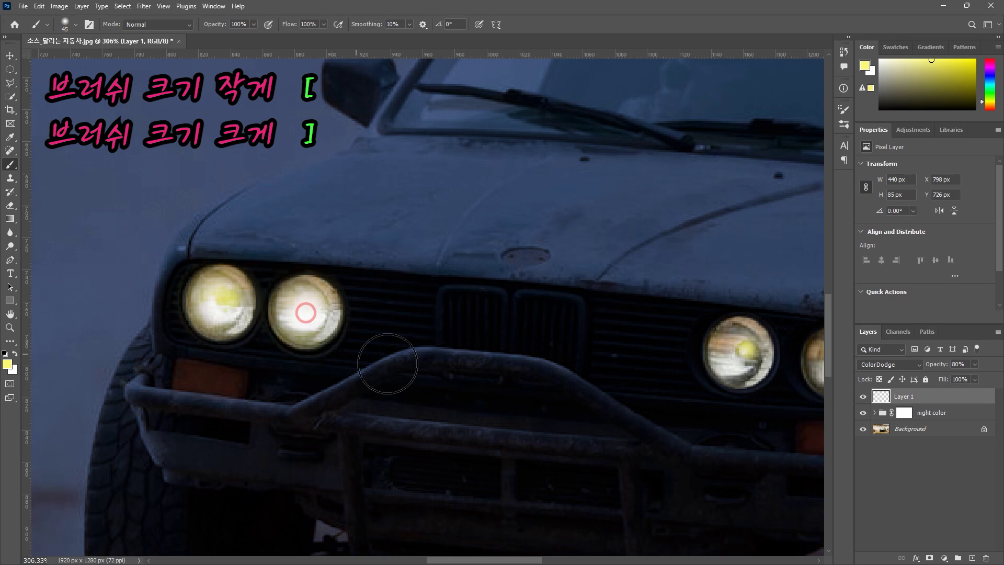
Reduce the brush to 40 px and dab light yellow once over each of the two right-hand headlights
{"action": "scroll", "coordinate": [740, 361], "scroll_direction": "up", "scroll_amount": 2}
{"action": "key", "text": "bracketleft"}
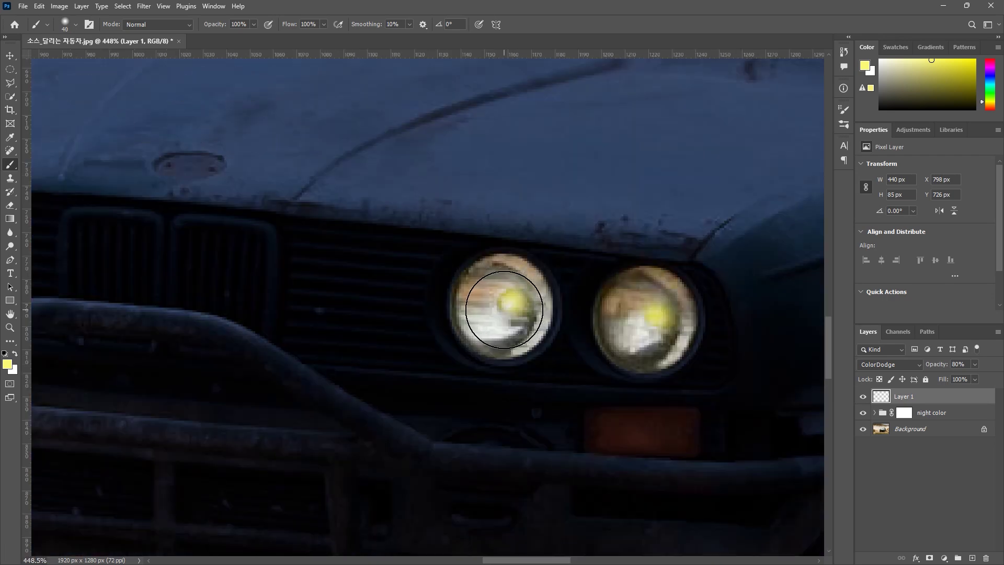
{"action": "left_click", "coordinate": [504, 310]}
{"action": "left_click", "coordinate": [648, 321]}
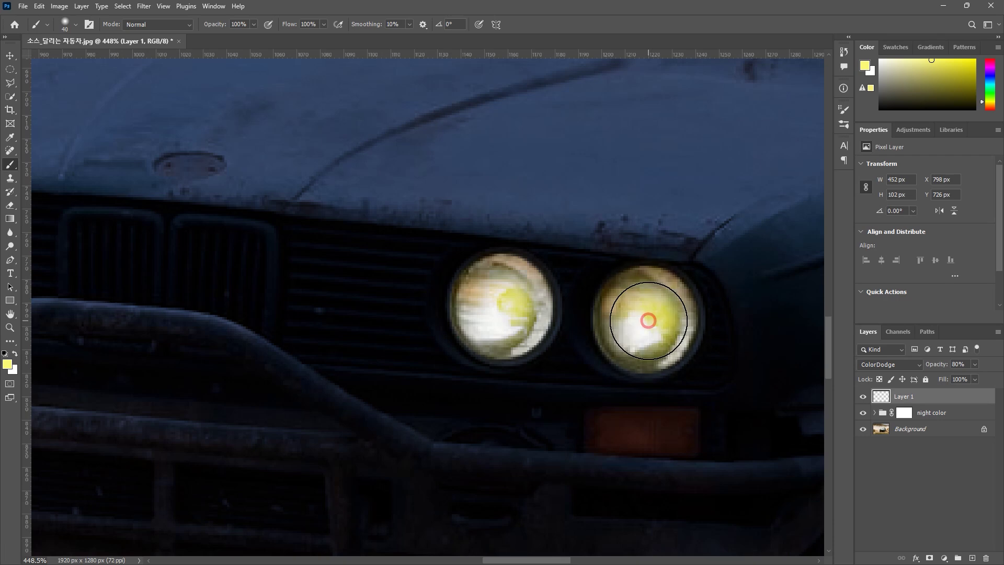
Open the painted light layer's blending options and turn off Transparency Shapes Layer
{"action": "scroll", "coordinate": [441, 376], "scroll_direction": "down", "scroll_amount": 5}
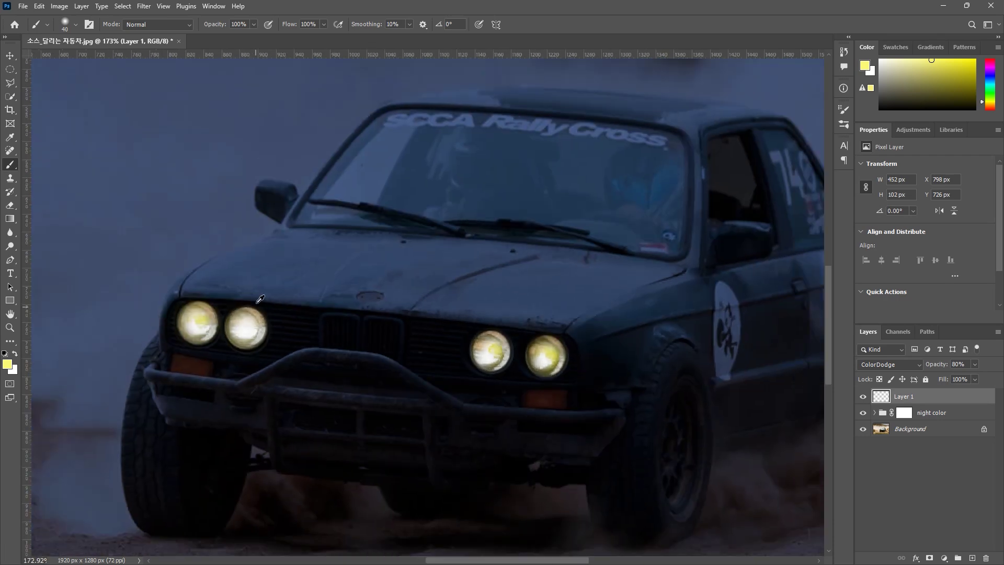
{"action": "scroll", "coordinate": [214, 246], "scroll_direction": "down", "scroll_amount": 1}
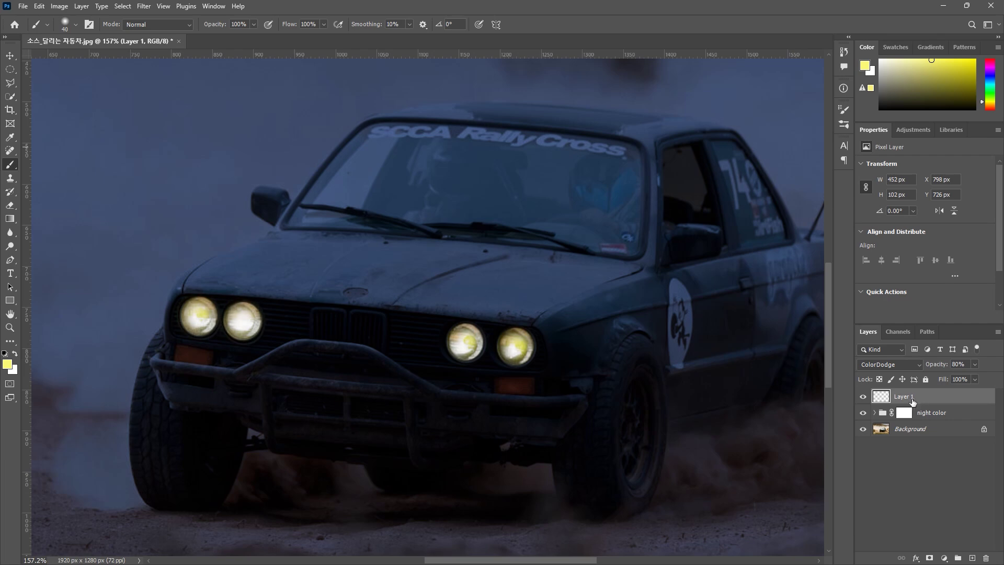
{"action": "double_click", "coordinate": [943, 396]}
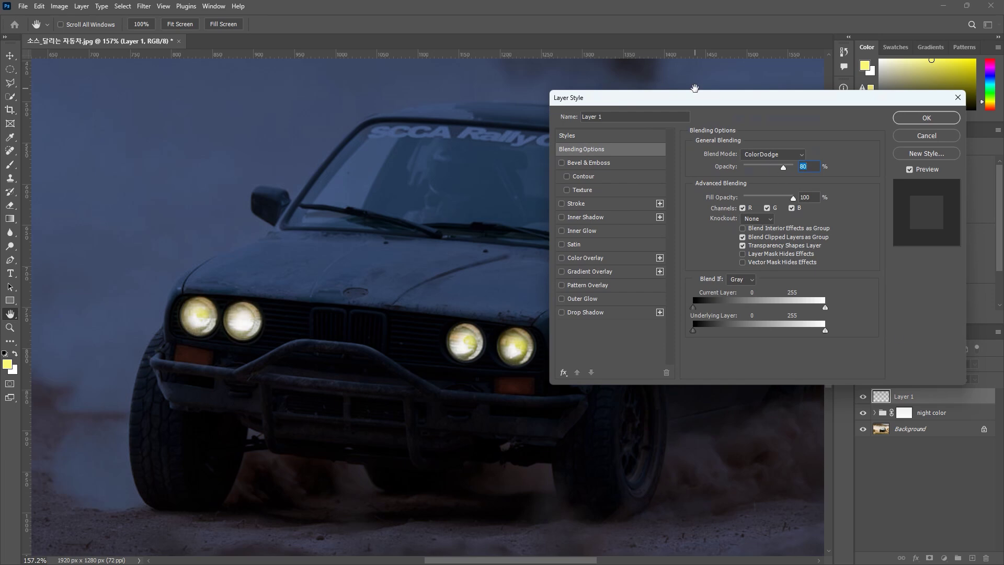
{"action": "left_click_drag", "start_coordinate": [699, 99], "coordinate": [713, 135]}
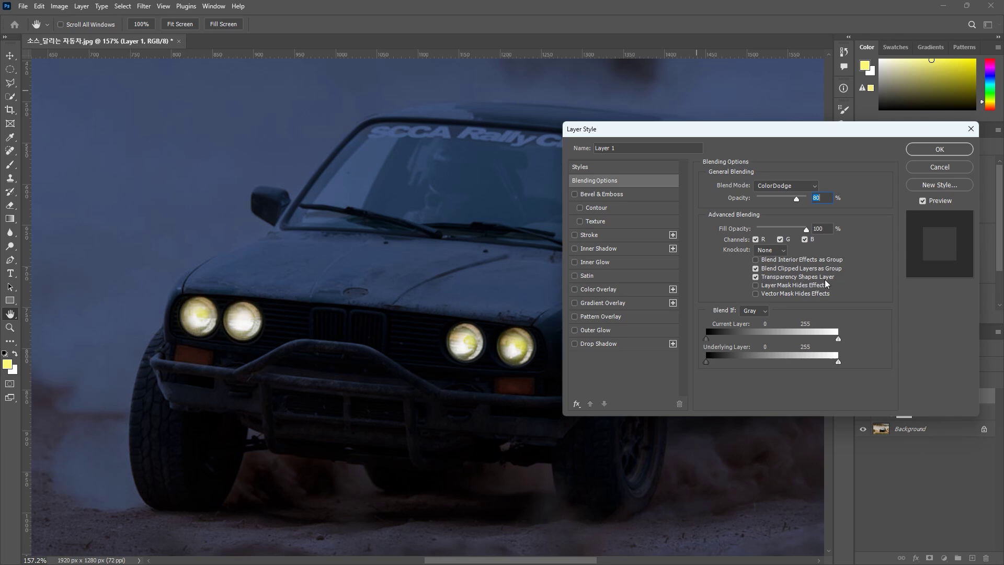
{"action": "left_click", "coordinate": [755, 277]}
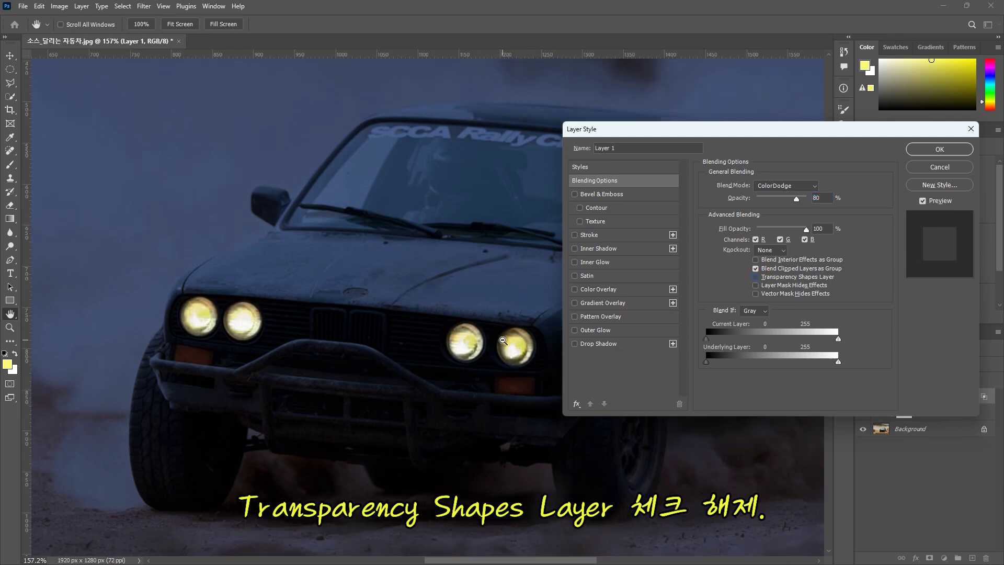
Compare the headlights with Transparency Shapes Layer on and off, leave it off and apply the layer style
{"action": "scroll", "coordinate": [528, 352], "scroll_direction": "up", "scroll_amount": 3}
{"action": "scroll", "coordinate": [527, 351], "scroll_direction": "up", "scroll_amount": 1}
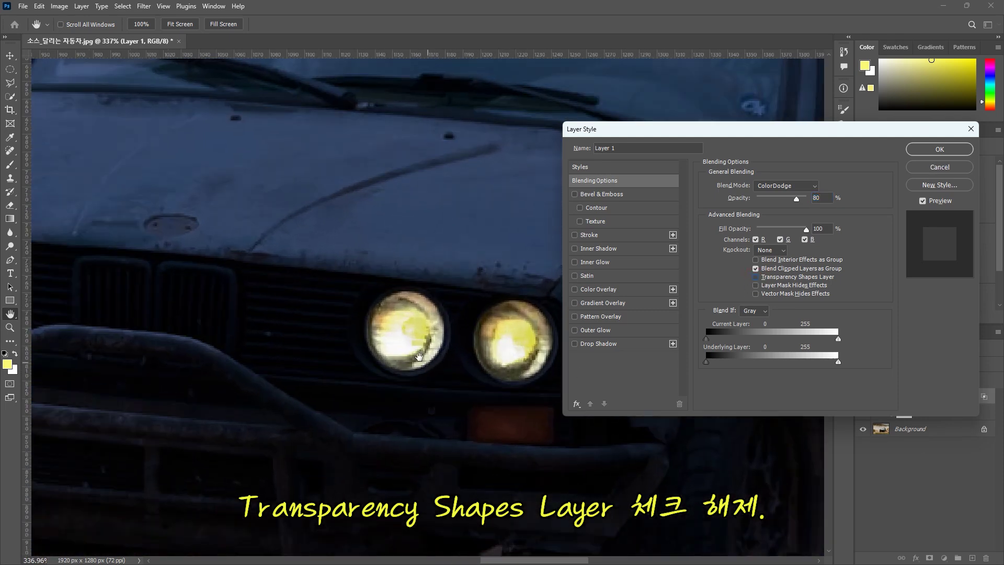
{"action": "left_click", "coordinate": [760, 280]}
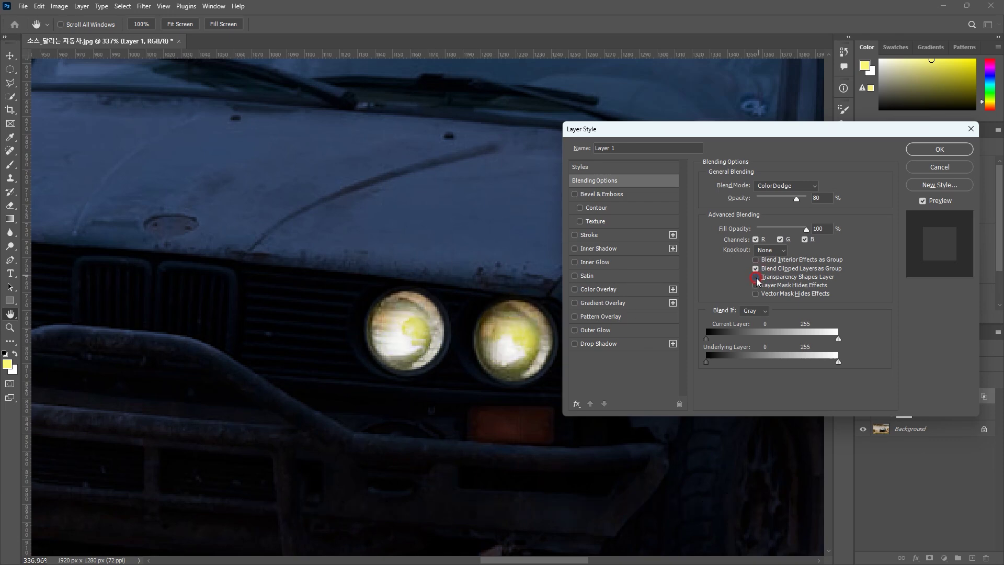
{"action": "left_click", "coordinate": [756, 278]}
{"action": "left_click", "coordinate": [758, 279]}
{"action": "left_click", "coordinate": [756, 278]}
{"action": "key", "text": "alt"}
{"action": "scroll", "coordinate": [497, 314], "scroll_direction": "down", "scroll_amount": 5}
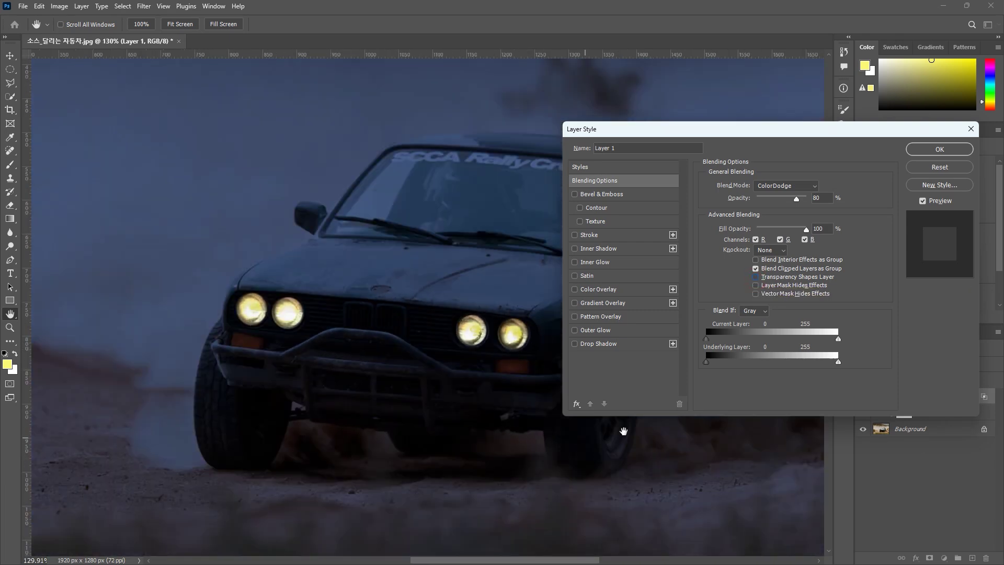
{"action": "left_click_drag", "start_coordinate": [724, 134], "coordinate": [706, 112]}
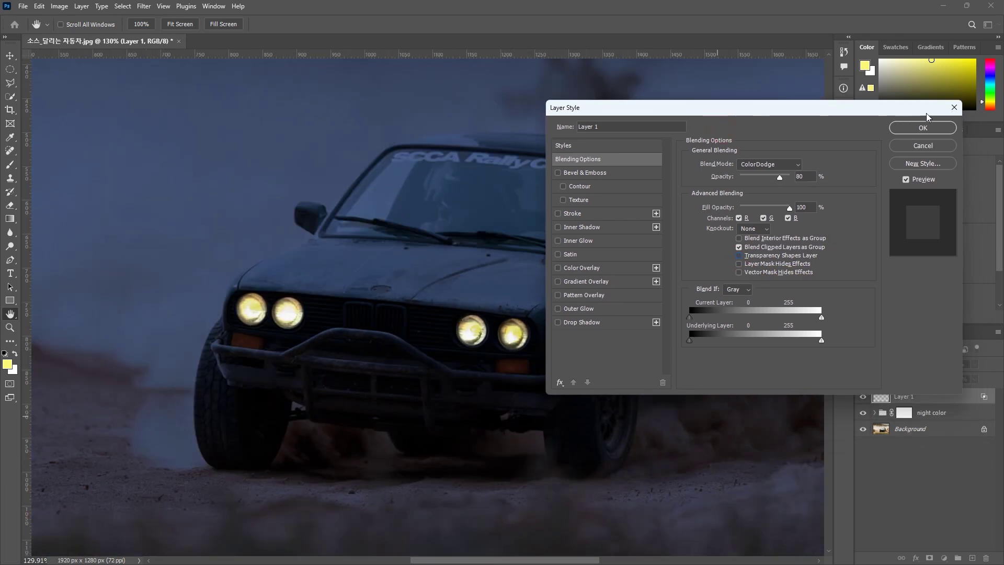
{"action": "left_click", "coordinate": [923, 128]}
Duplicate the painted light layer and set the copy's blend mode to Screen
{"action": "key", "text": "b"}
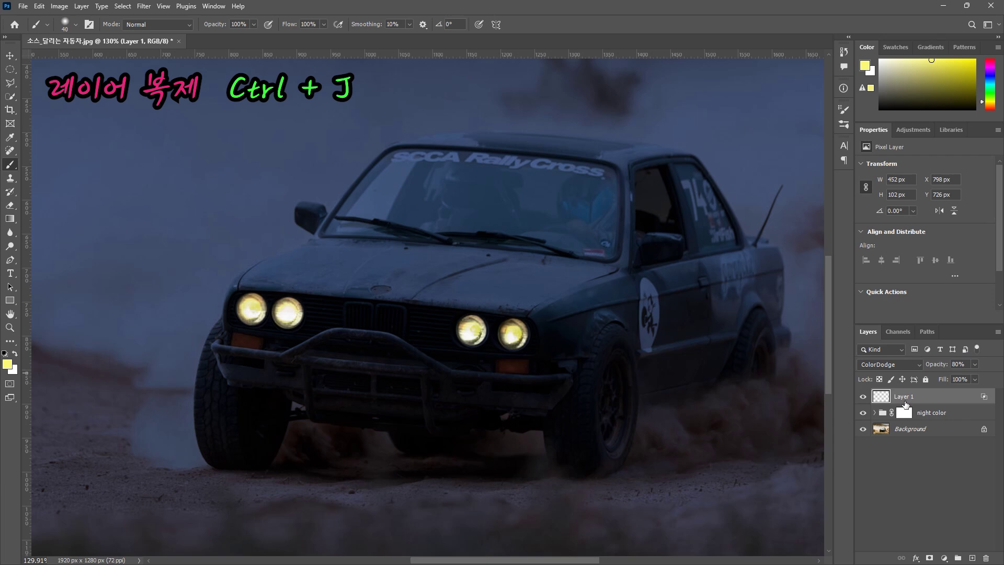
{"action": "key", "text": "ctrl+j"}
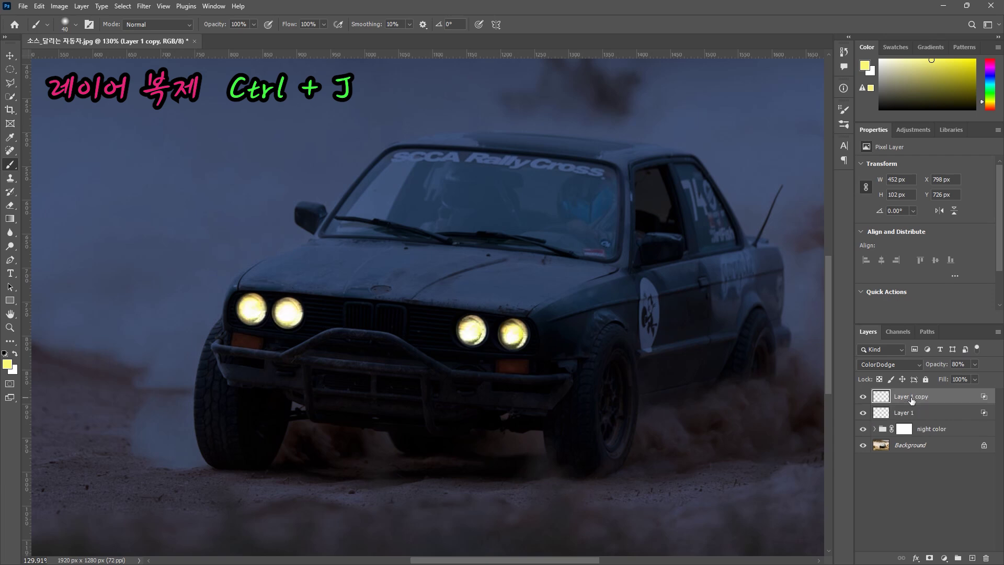
{"action": "left_click", "coordinate": [912, 399]}
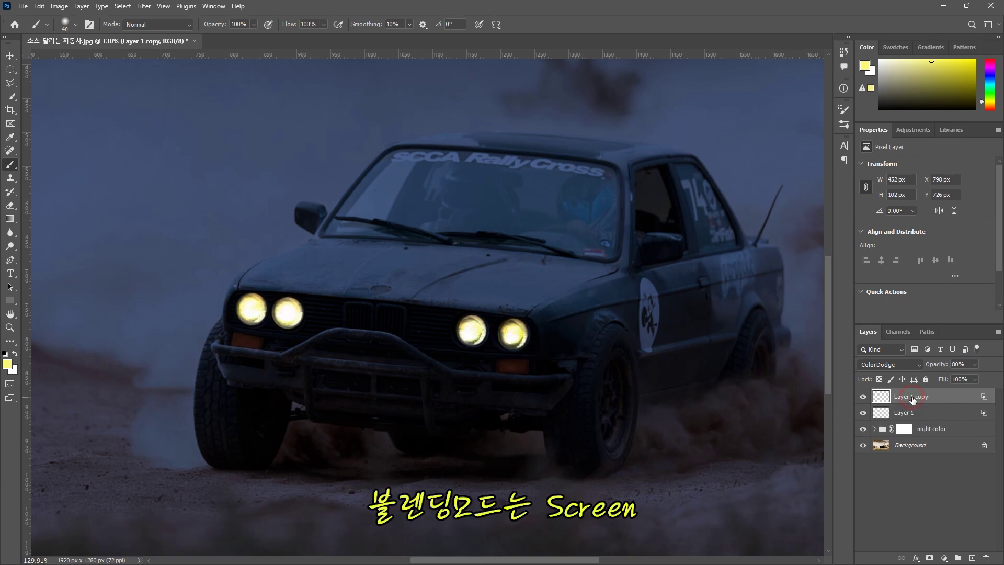
{"action": "left_click", "coordinate": [907, 366]}
{"action": "left_click", "coordinate": [905, 368]}
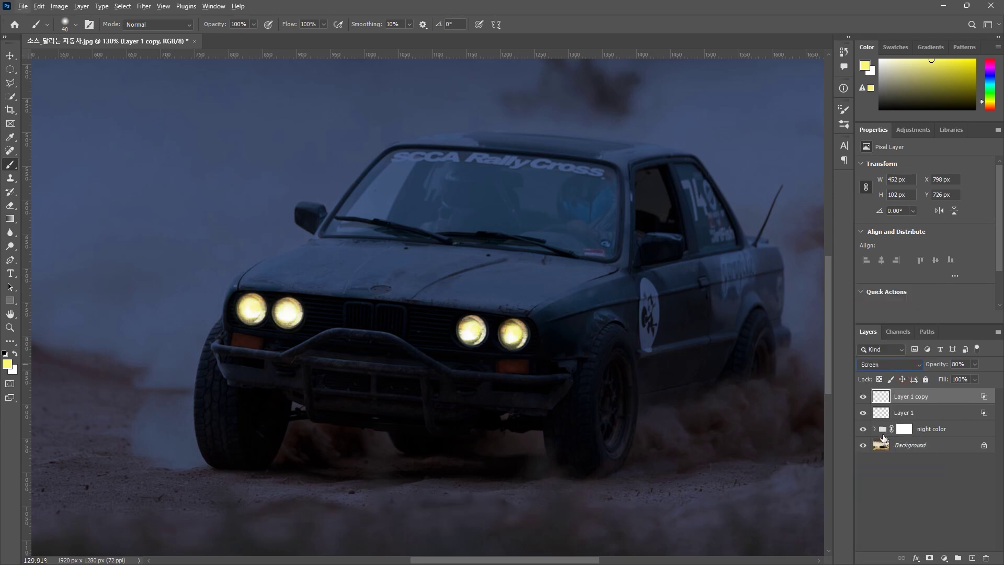
Deselect the layers and examine the glow of both headlight pairs up close and from farther away
{"action": "left_click", "coordinate": [930, 495]}
{"action": "scroll", "coordinate": [601, 380], "scroll_direction": "up", "scroll_amount": 5}
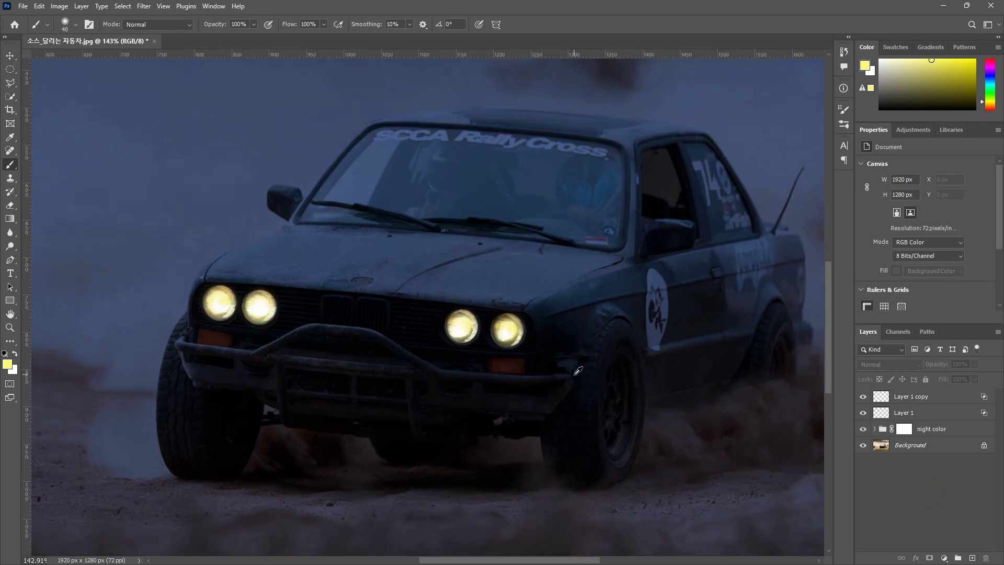
{"action": "scroll", "coordinate": [334, 324], "scroll_direction": "down", "scroll_amount": 3}
{"action": "scroll", "coordinate": [199, 310], "scroll_direction": "up", "scroll_amount": 4}
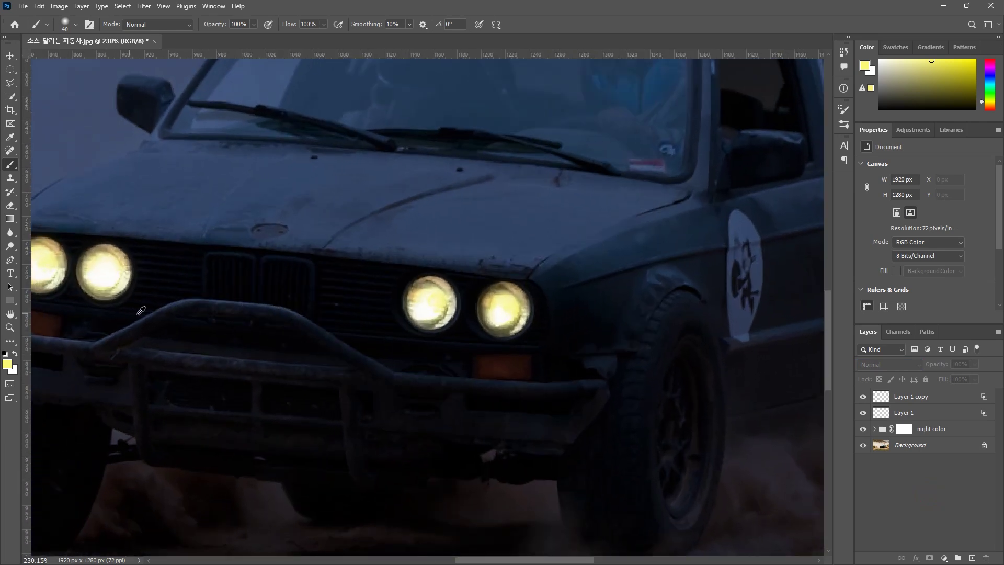
{"action": "scroll", "coordinate": [199, 309], "scroll_direction": "down", "scroll_amount": 1}
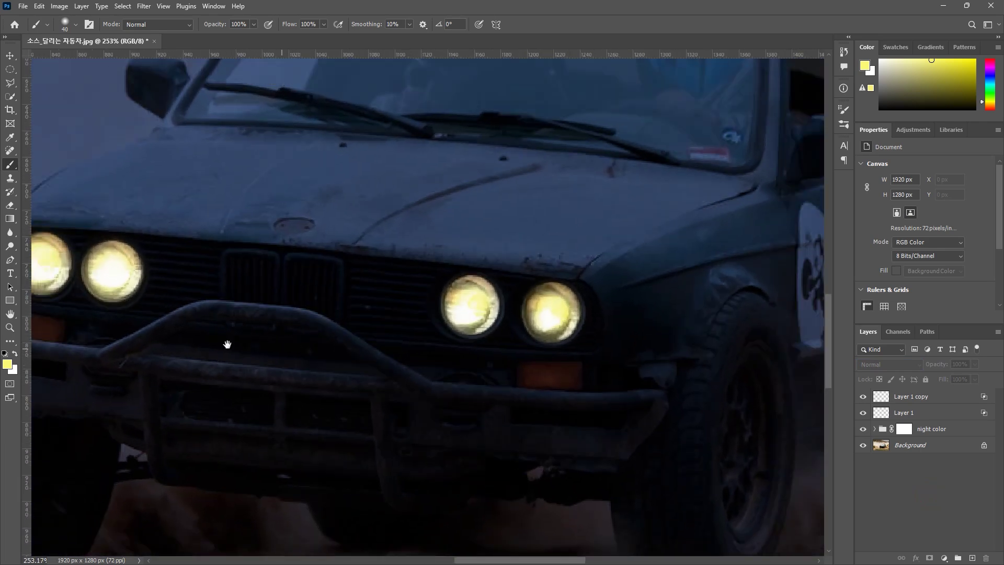
{"action": "scroll", "coordinate": [520, 330], "scroll_direction": "up", "scroll_amount": 5}
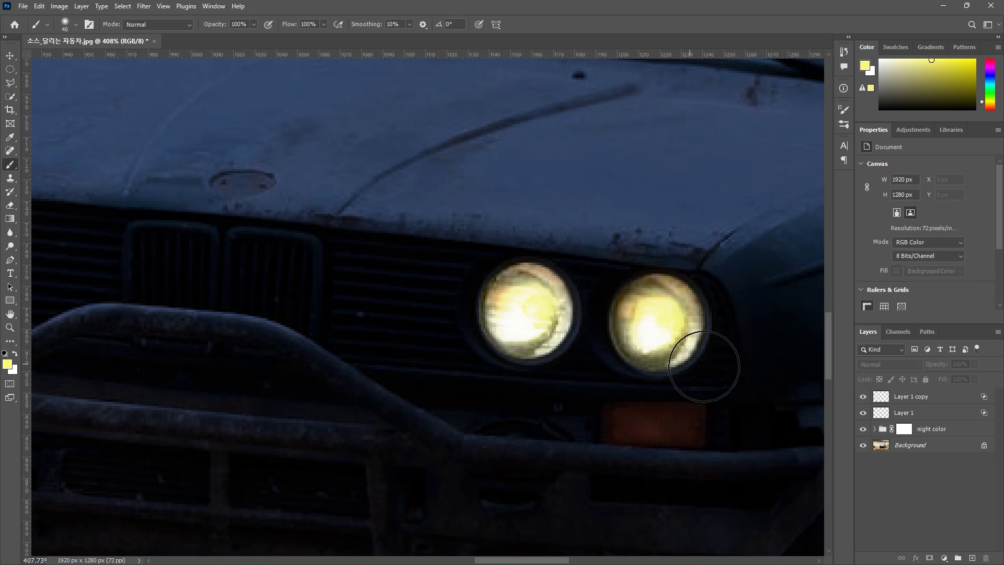
{"action": "scroll", "coordinate": [661, 365], "scroll_direction": "down", "scroll_amount": 4}
{"action": "scroll", "coordinate": [660, 365], "scroll_direction": "down", "scroll_amount": 5}
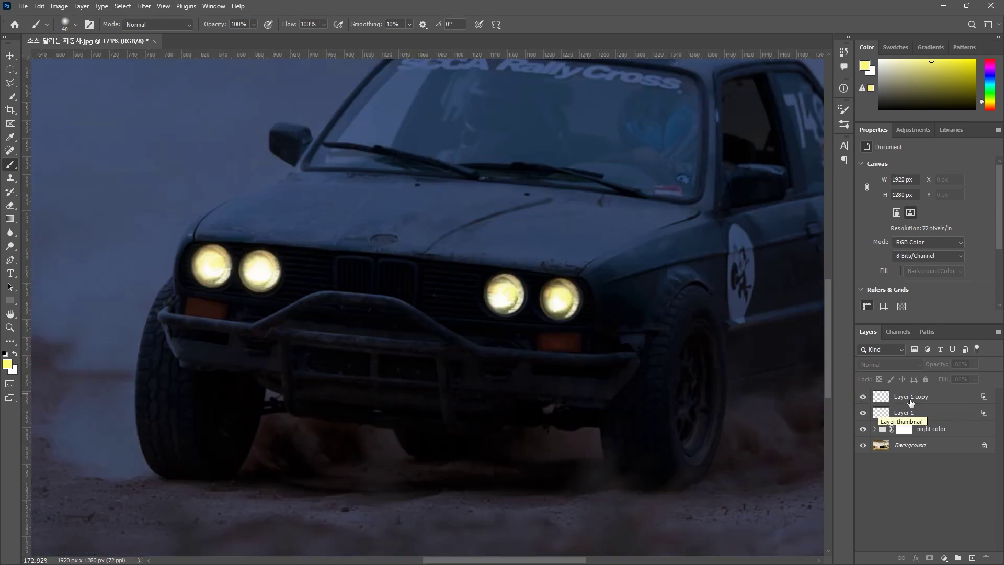
Raise the opacity of the Layer 1 copy to 100% and deselect the layers
{"action": "left_click", "coordinate": [911, 399]}
{"action": "left_click", "coordinate": [975, 365]}
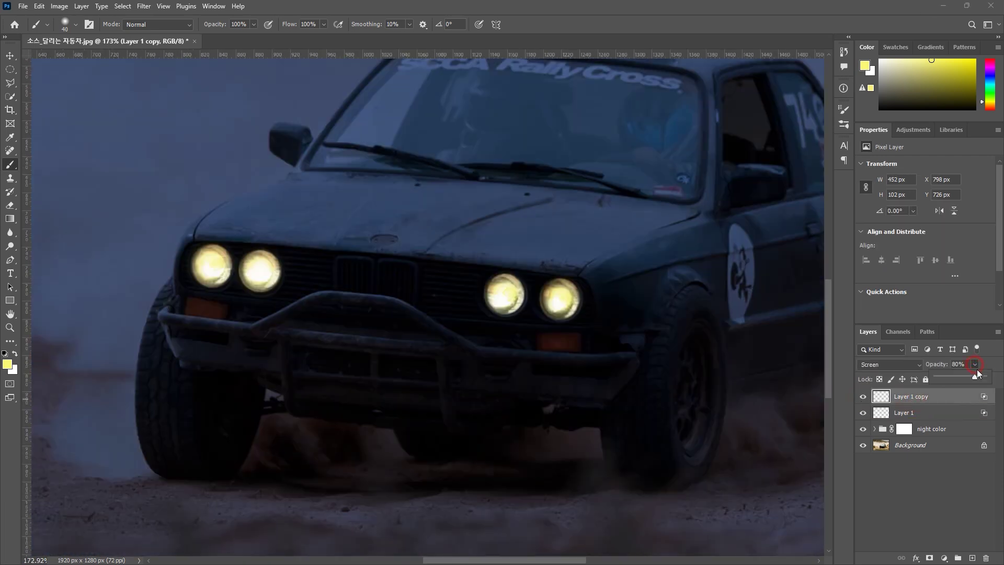
{"action": "left_click_drag", "start_coordinate": [975, 378], "coordinate": [1000, 384]}
{"action": "left_click", "coordinate": [930, 516]}
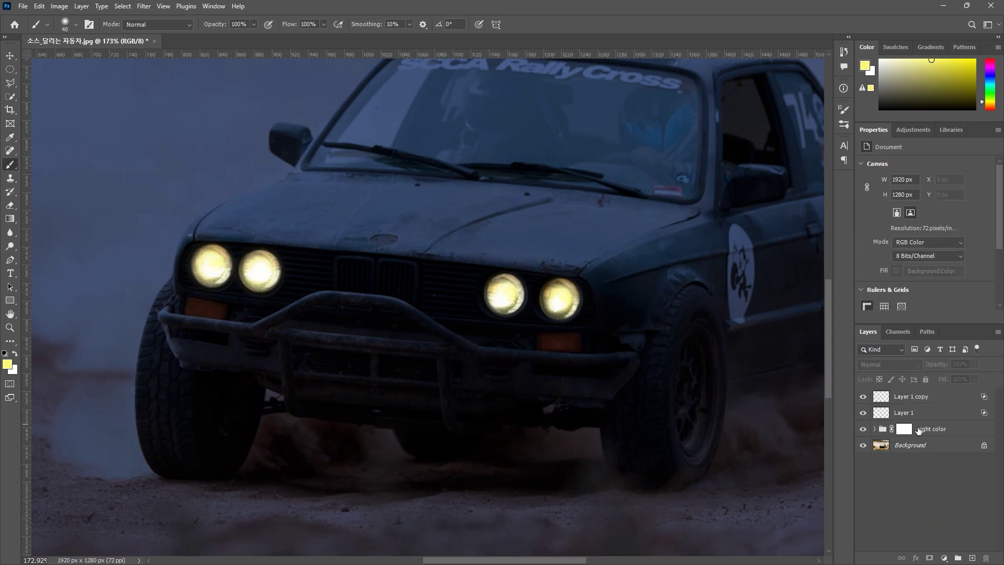
Duplicate the Layer 1 copy once more to strengthen the headlight glow and check it up close and from farther away
{"action": "left_click", "coordinate": [914, 401]}
{"action": "key", "text": "ctrl+j"}
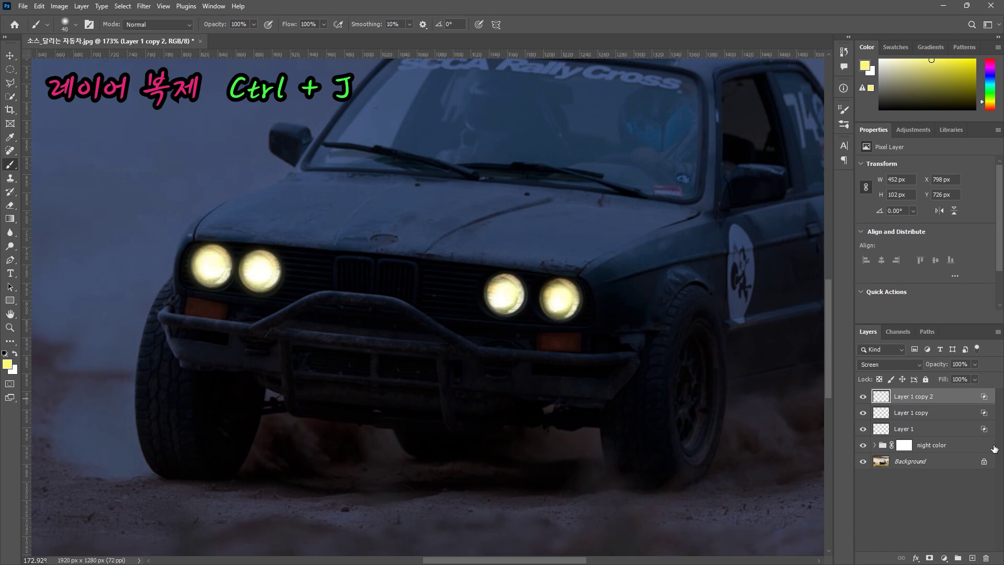
{"action": "scroll", "coordinate": [571, 287], "scroll_direction": "up", "scroll_amount": 3}
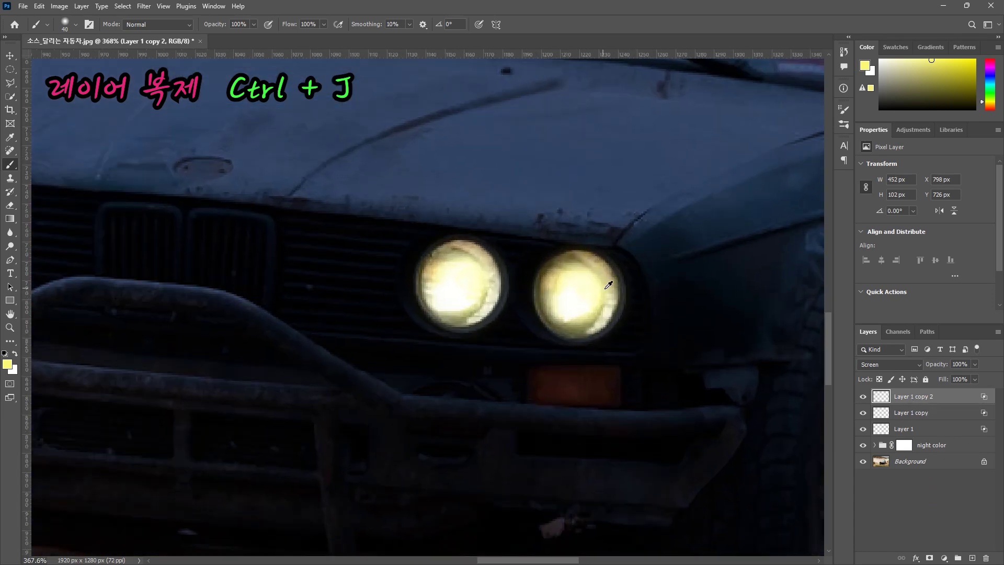
{"action": "scroll", "coordinate": [627, 288], "scroll_direction": "down", "scroll_amount": 4}
{"action": "scroll", "coordinate": [664, 315], "scroll_direction": "down", "scroll_amount": 3}
{"action": "scroll", "coordinate": [708, 333], "scroll_direction": "up", "scroll_amount": 2}
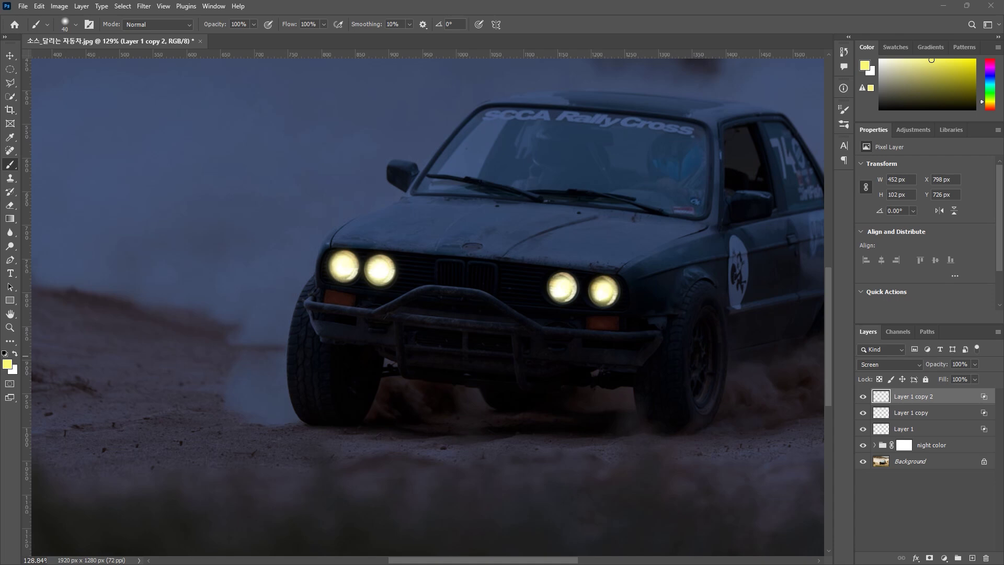
Place the light beam image (소스_라이트 빔) in the document, scale it to about 25% and rotate it about 116°
{"action": "left_click_drag", "start_coordinate": [601, 224], "coordinate": [453, 230]}
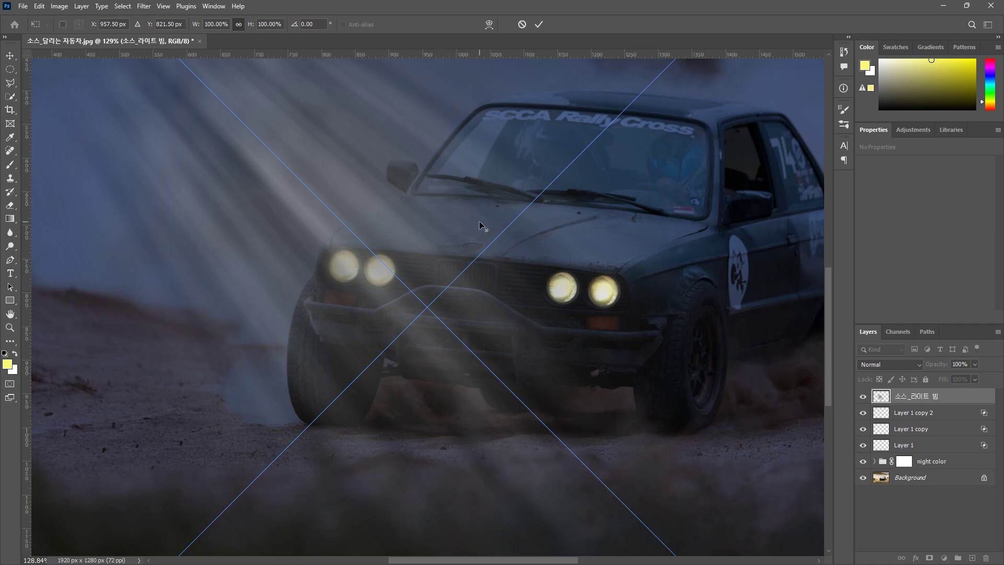
{"action": "scroll", "coordinate": [479, 220], "scroll_direction": "down", "scroll_amount": 5}
{"action": "left_click", "coordinate": [592, 377]}
{"action": "left_click_drag", "start_coordinate": [591, 378], "coordinate": [374, 216]}
{"action": "left_click_drag", "start_coordinate": [387, 155], "coordinate": [433, 299]}
{"action": "scroll", "coordinate": [516, 246], "scroll_direction": "up", "scroll_amount": 1}
{"action": "scroll", "coordinate": [517, 247], "scroll_direction": "up", "scroll_amount": 8}
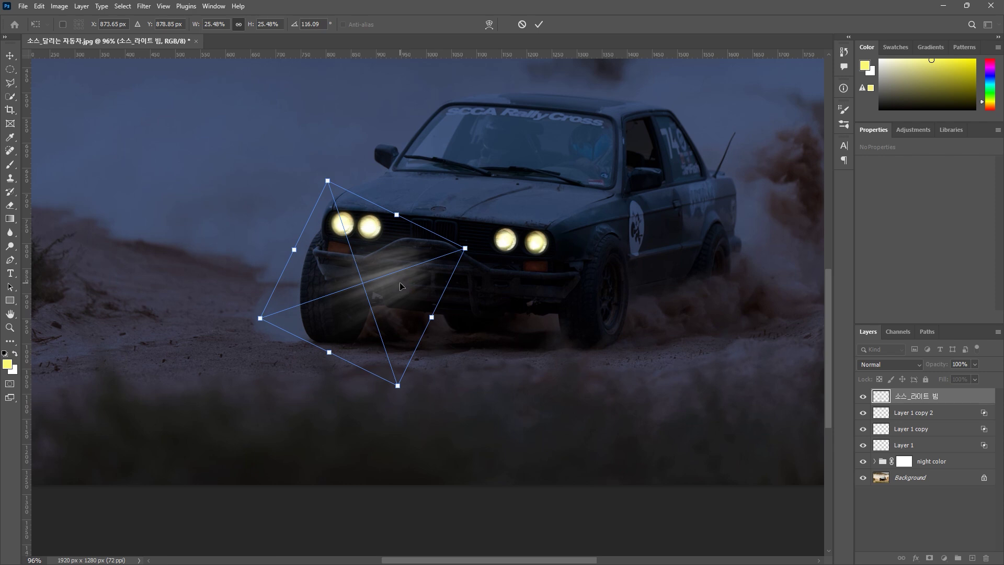
Move the beam so its rays start at the leftmost headlight, adjust its rotation to about 113° and commit the placement
{"action": "left_click_drag", "start_coordinate": [431, 317], "coordinate": [332, 245]}
{"action": "scroll", "coordinate": [339, 249], "scroll_direction": "up", "scroll_amount": 2}
{"action": "scroll", "coordinate": [379, 281], "scroll_direction": "down", "scroll_amount": 2}
{"action": "key", "text": "Return"}
{"action": "key", "text": "b"}
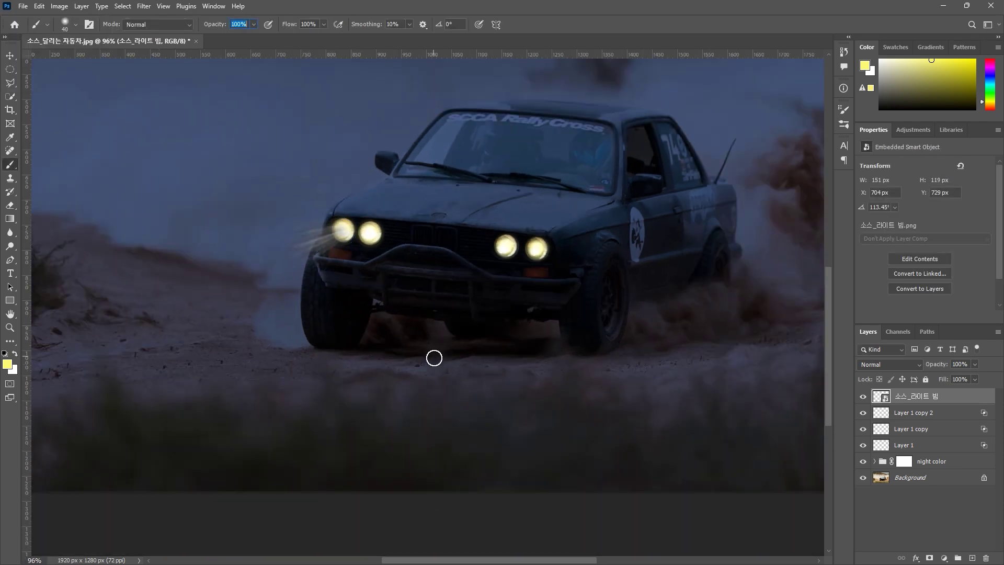
Fine-tune the beam's transform, rotating it to about 118° and shifting it closer onto the leftmost headlight
{"action": "key", "text": "v"}
{"action": "scroll", "coordinate": [433, 356], "scroll_direction": "up", "scroll_amount": 1}
{"action": "key", "text": "ctrl+t"}
{"action": "left_click_drag", "start_coordinate": [324, 334], "coordinate": [341, 334]}
{"action": "key", "text": "Return"}
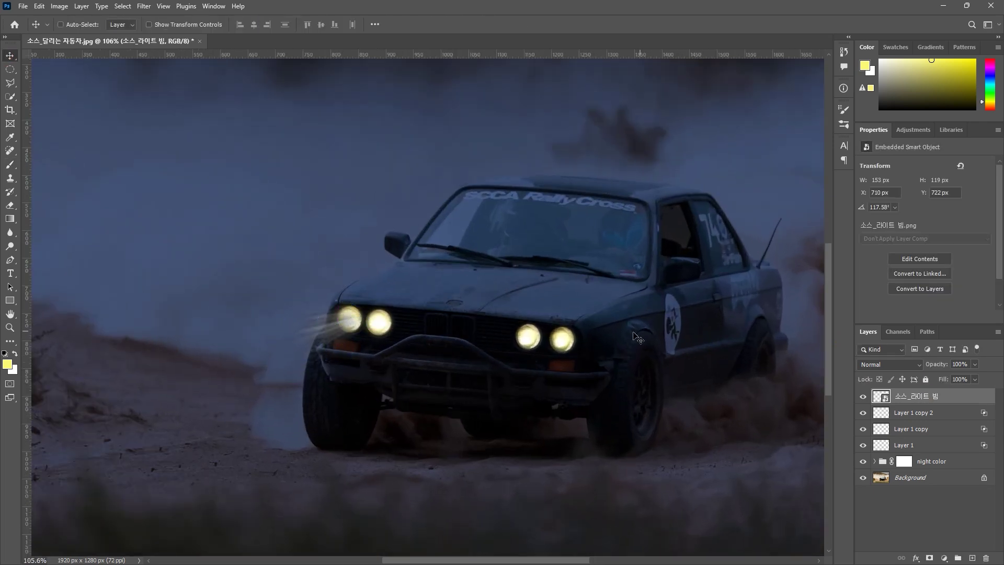
Set the light beam layer's blend mode to Screen and deselect it
{"action": "scroll", "coordinate": [605, 335], "scroll_direction": "down", "scroll_amount": 2}
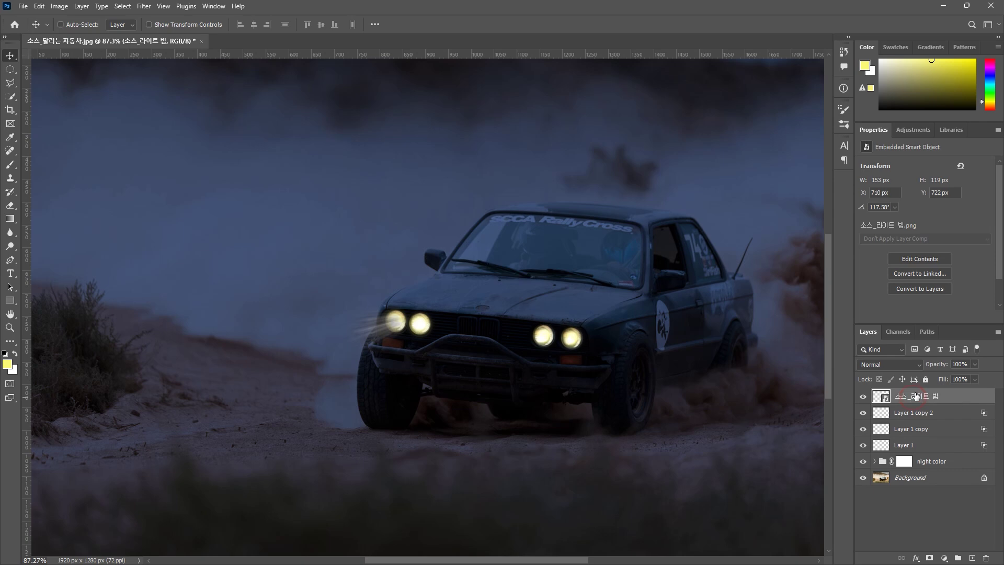
{"action": "left_click", "coordinate": [909, 364]}
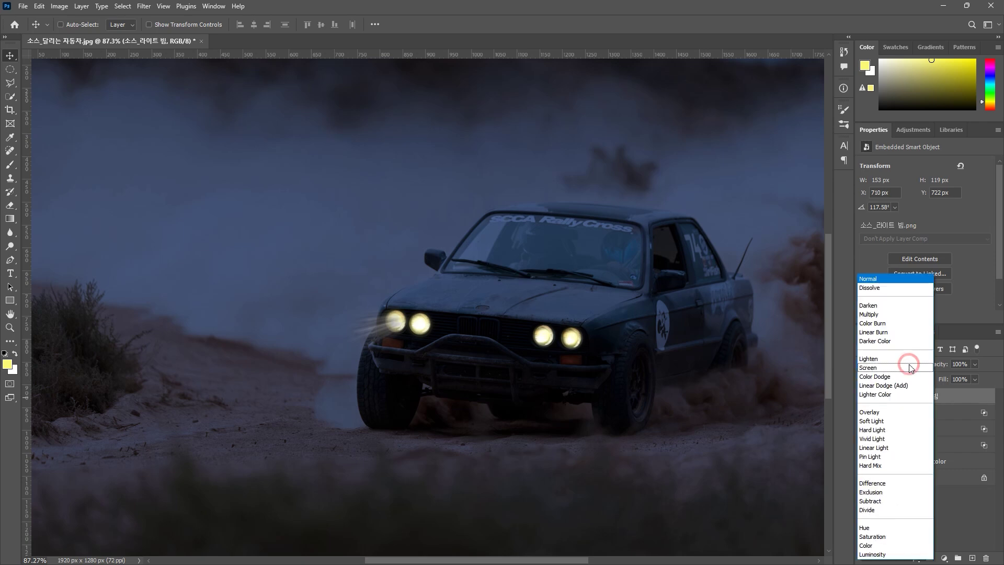
{"action": "left_click", "coordinate": [882, 368]}
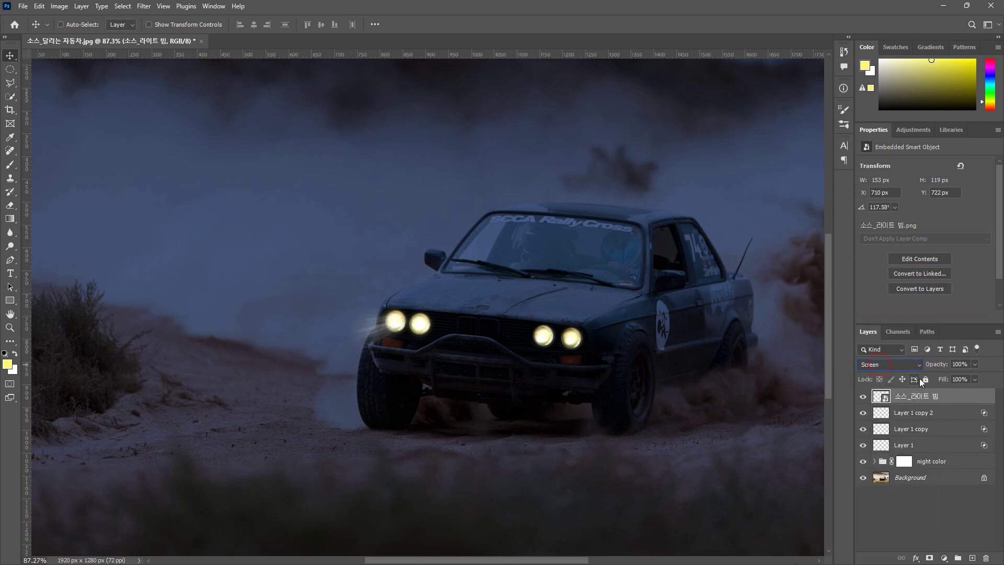
{"action": "left_click", "coordinate": [991, 494]}
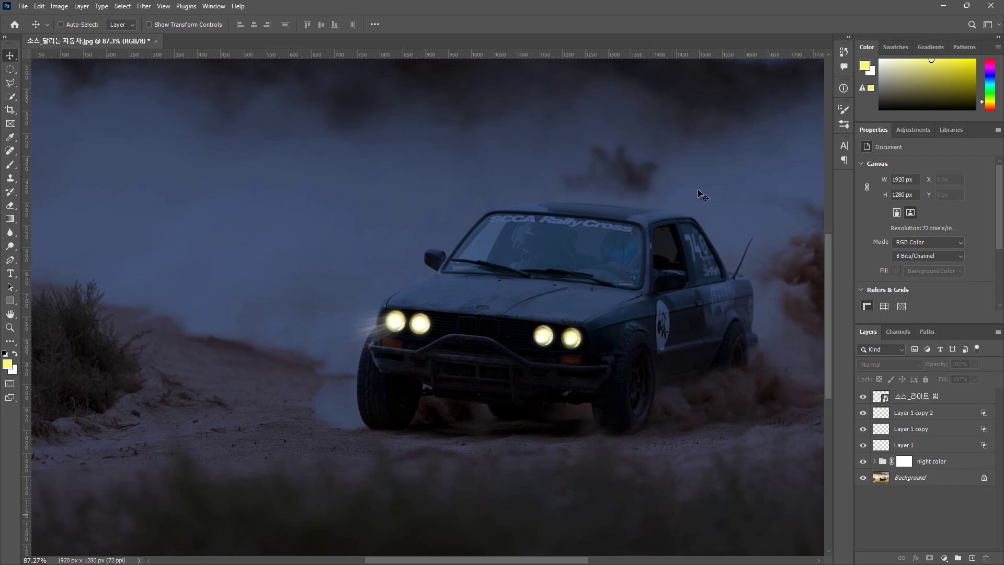
Apply a Color Balance adjustment to the light beam layer with the midtones' Yellow–Blue level at -100
{"action": "left_click", "coordinate": [59, 6]}
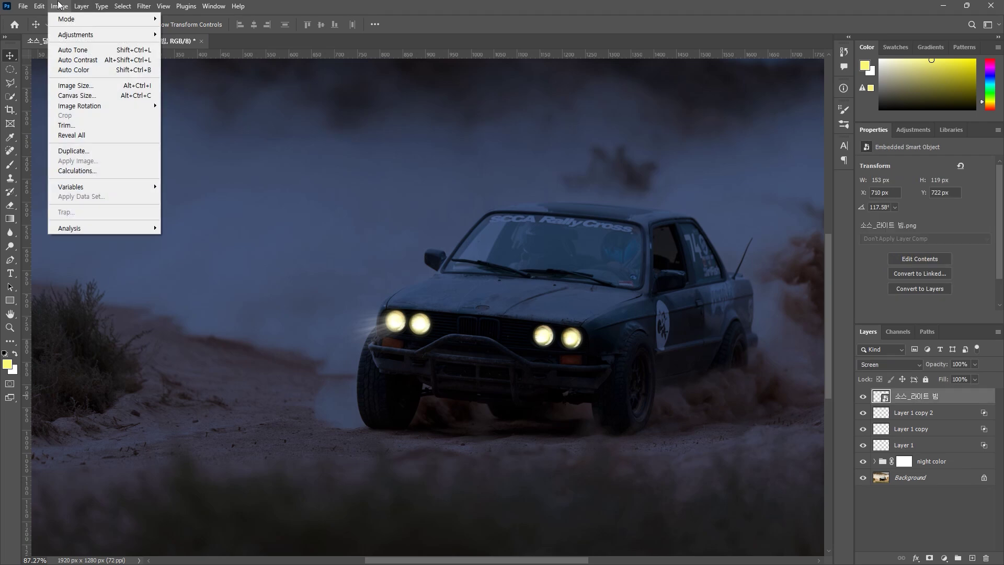
{"action": "mouse_move", "coordinate": [79, 35]}
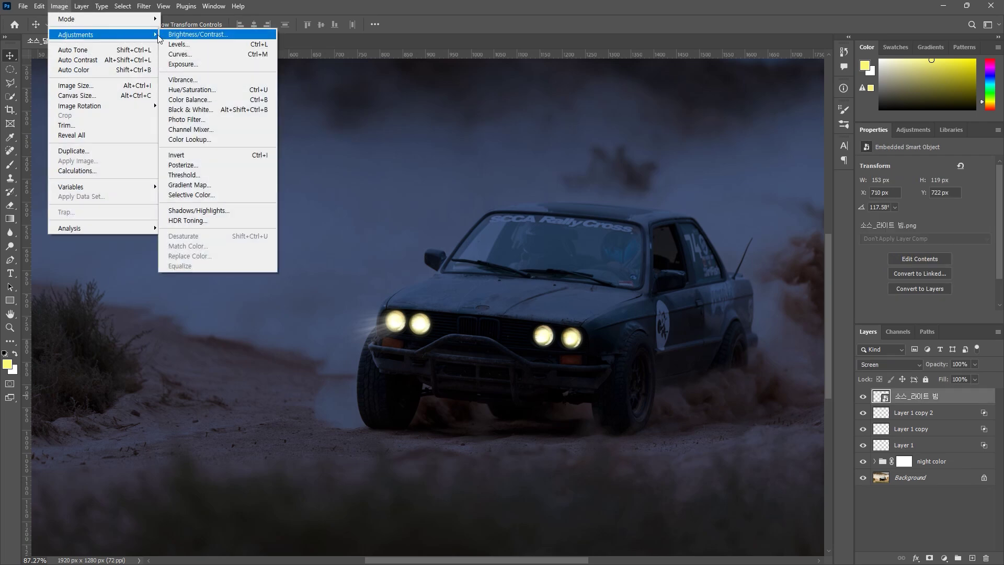
{"action": "left_click", "coordinate": [204, 100]}
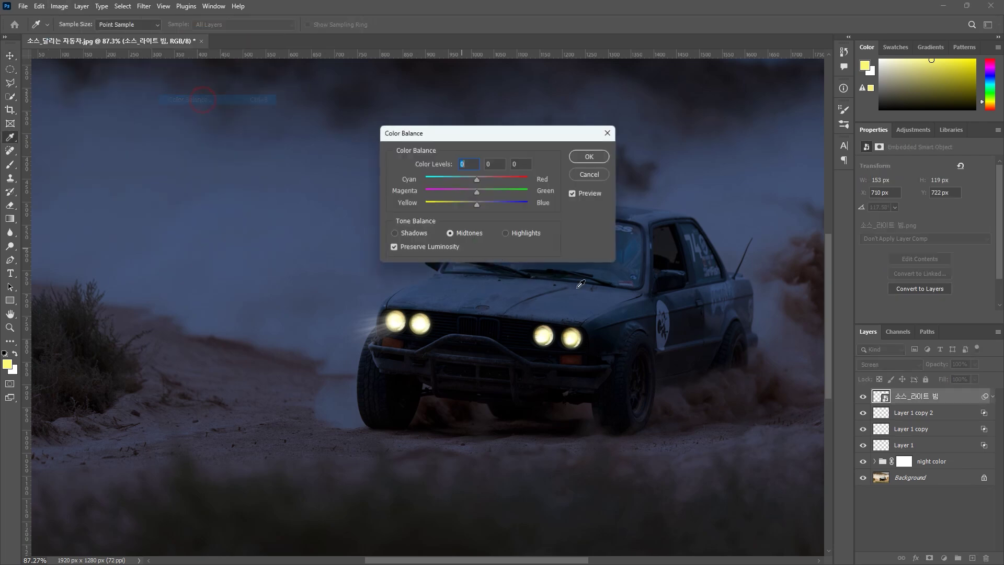
{"action": "left_click_drag", "start_coordinate": [476, 206], "coordinate": [416, 212]}
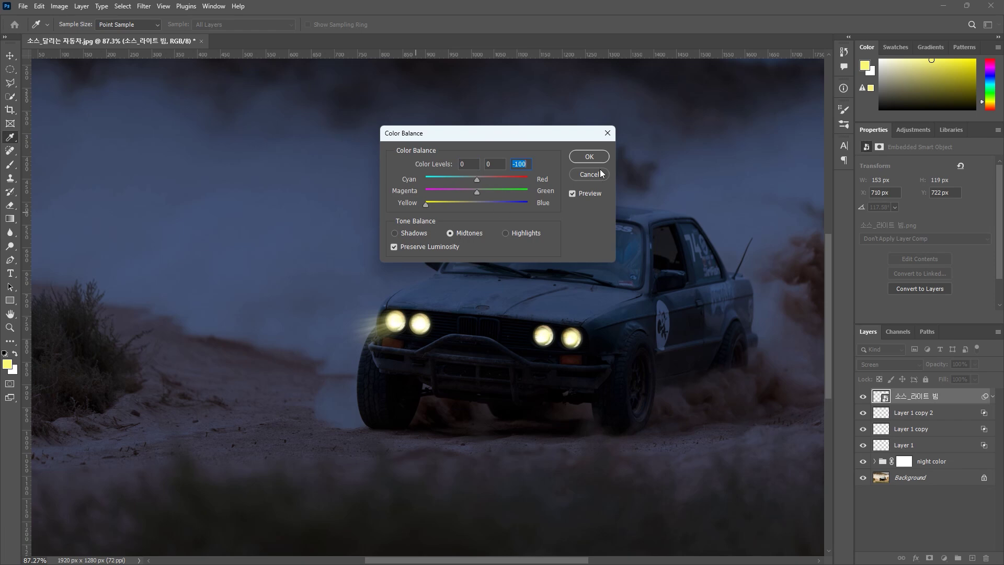
{"action": "left_click", "coordinate": [583, 157]}
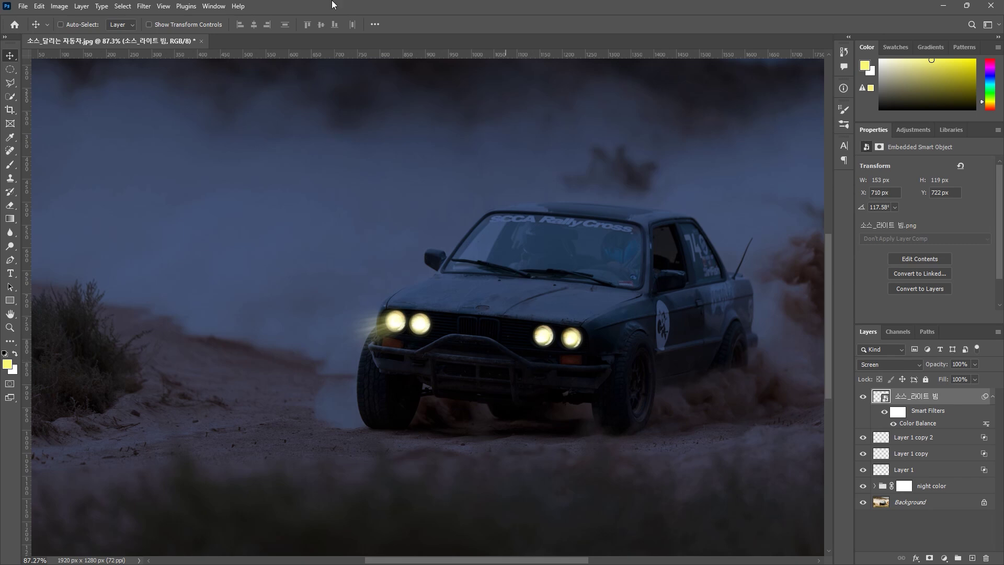
Apply a Gaussian Blur with a 2-pixel radius to the light beam layer
{"action": "left_click", "coordinate": [143, 7]}
{"action": "mouse_move", "coordinate": [210, 140]}
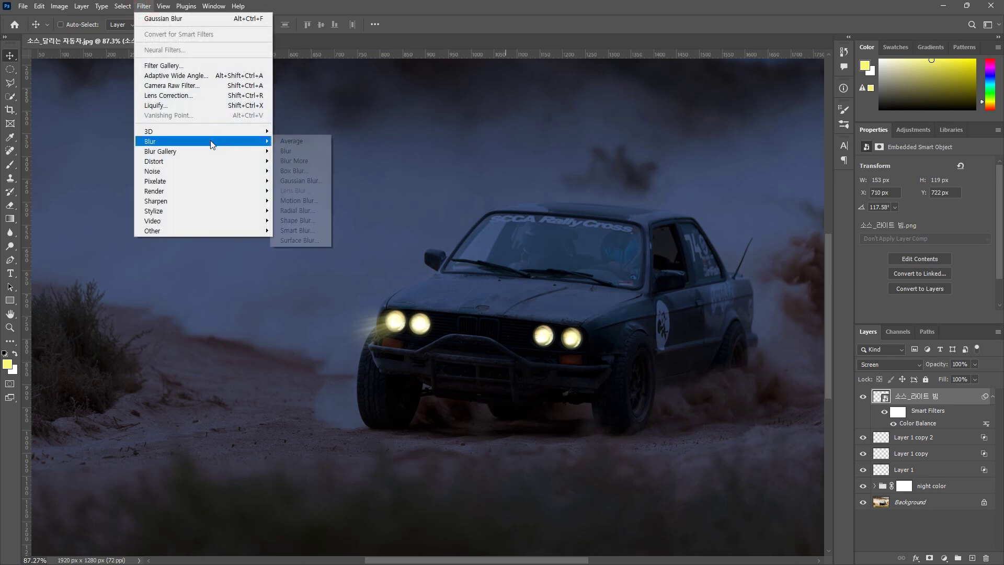
{"action": "left_click", "coordinate": [308, 180]}
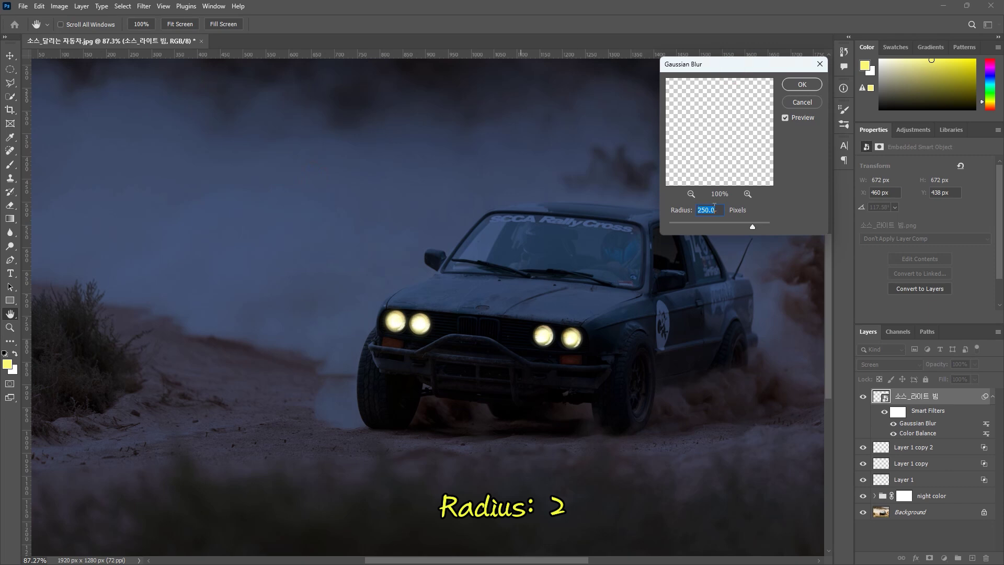
{"action": "type", "text": "2"}
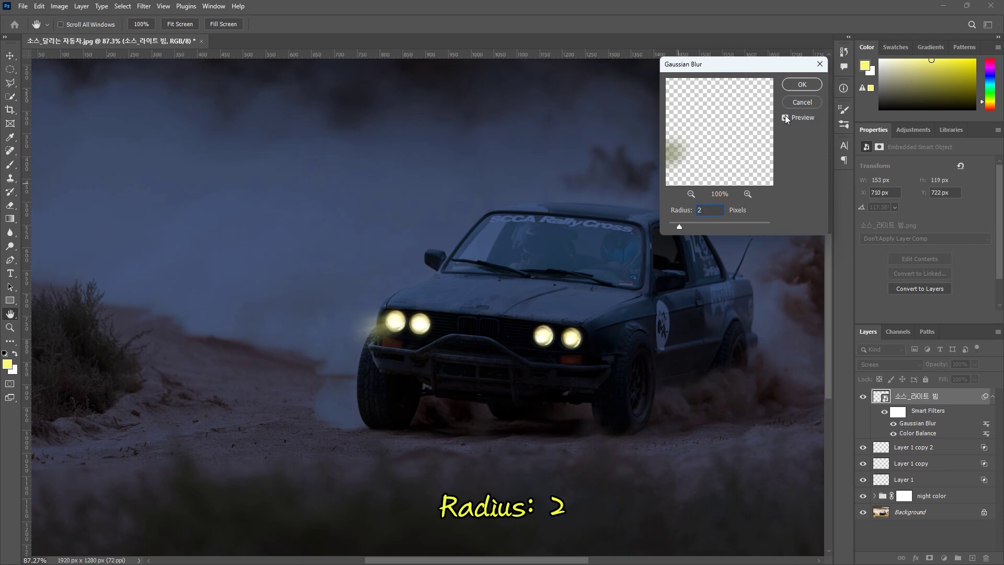
{"action": "left_click", "coordinate": [802, 85]}
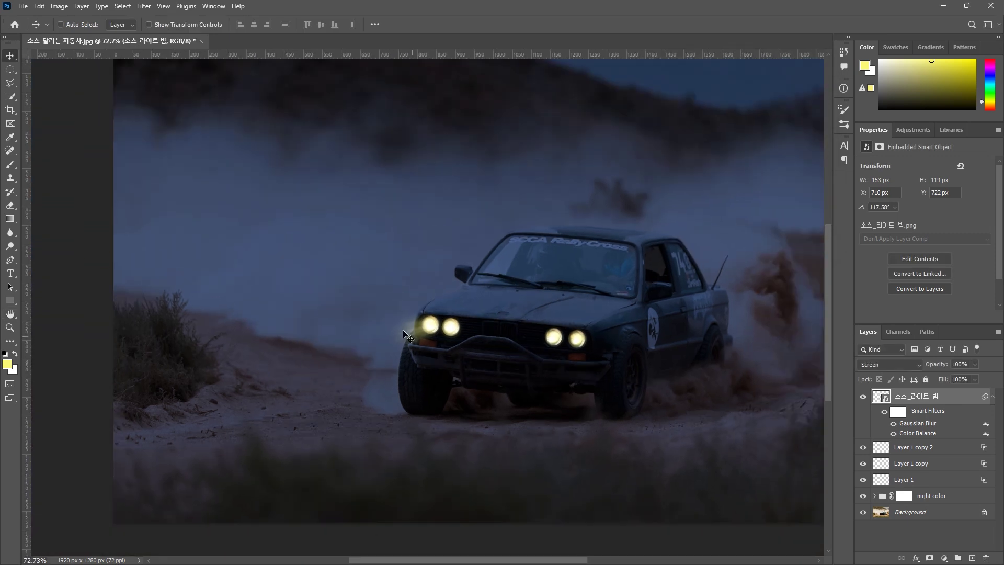
Rename the light beam layer as beam1
{"action": "double_click", "coordinate": [922, 398]}
{"action": "type", "text": "beam1"}
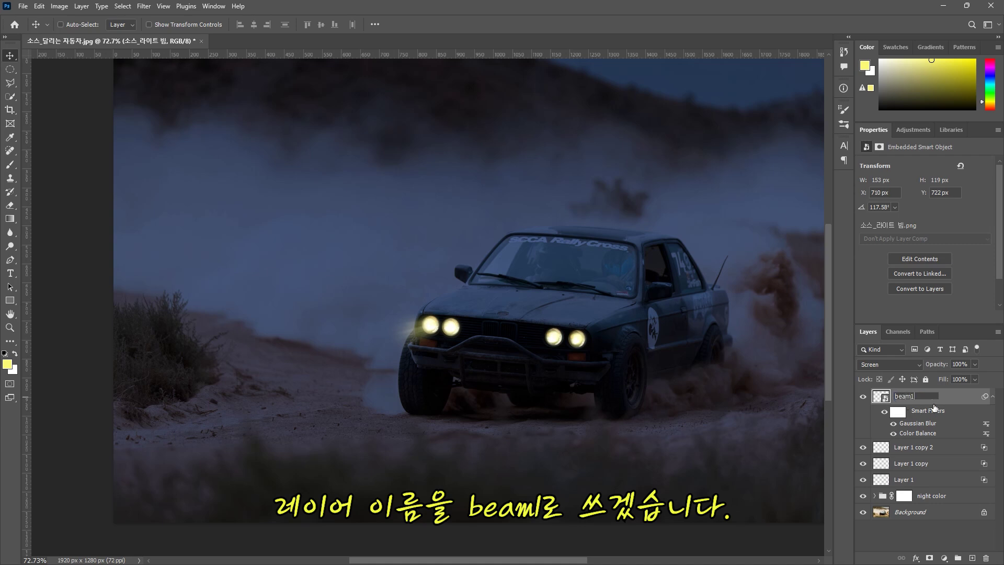
{"action": "left_click", "coordinate": [950, 399]}
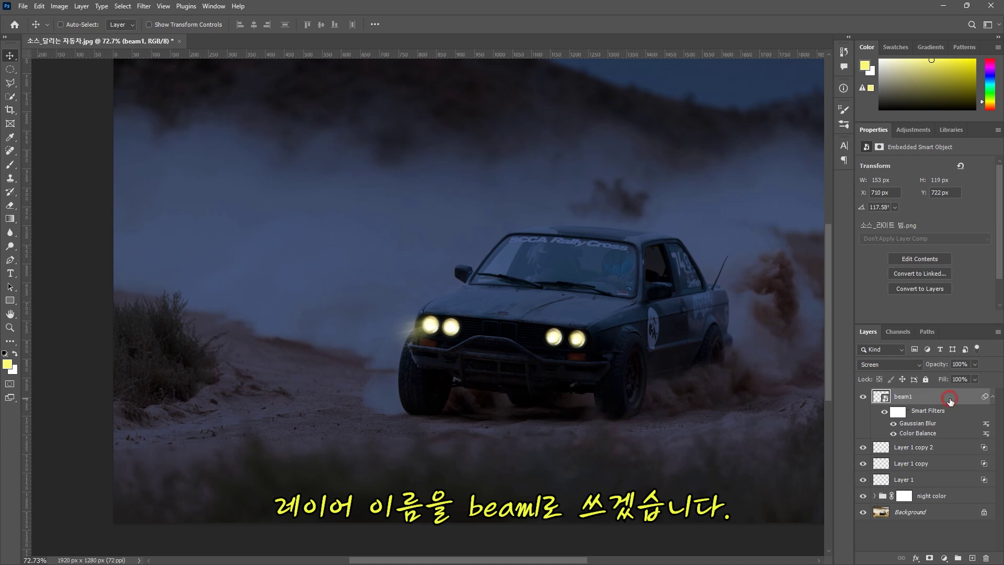
Duplicate the beam1 layer three times
{"action": "left_click", "coordinate": [909, 399], "text": "ctrl"}
{"action": "left_click", "coordinate": [909, 398], "text": "ctrl"}
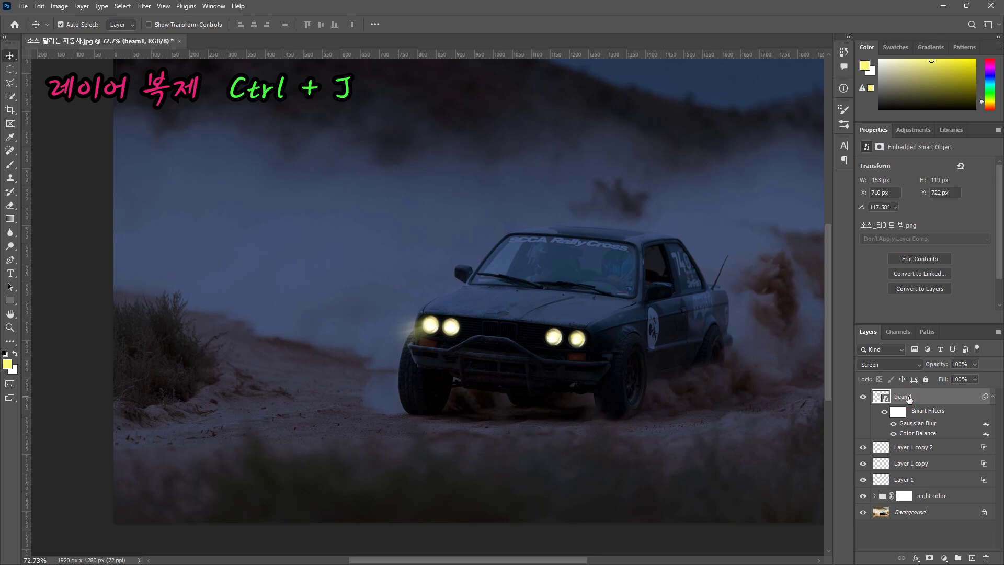
{"action": "key", "text": "ctrl+j"}
{"action": "key", "text": "ctrl+j"}
{"action": "key", "text": "ctrl+j"}
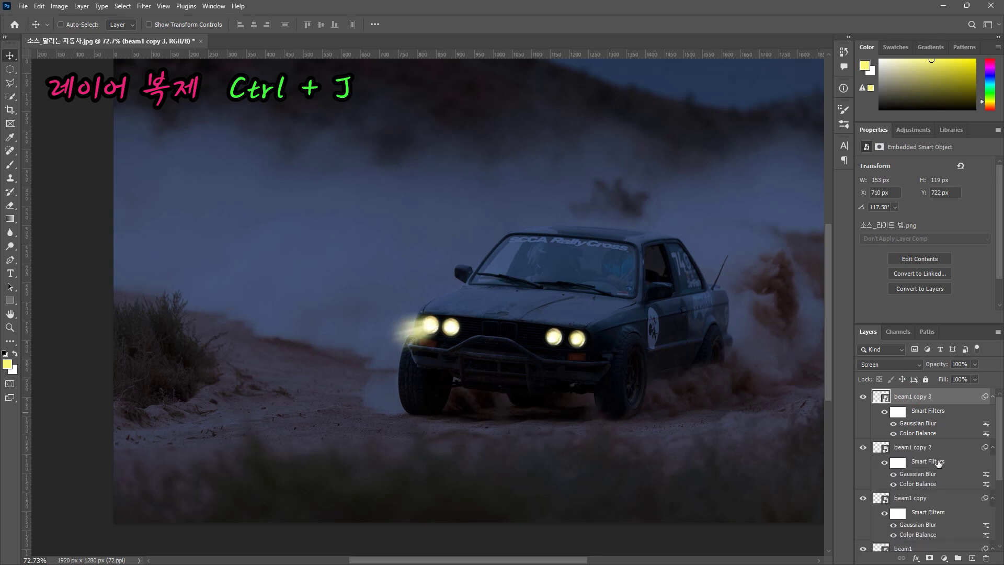
Move the beam1 copy layer onto the second headlight from the left, at about X 773 px, Y 726 px
{"action": "left_click", "coordinate": [921, 501]}
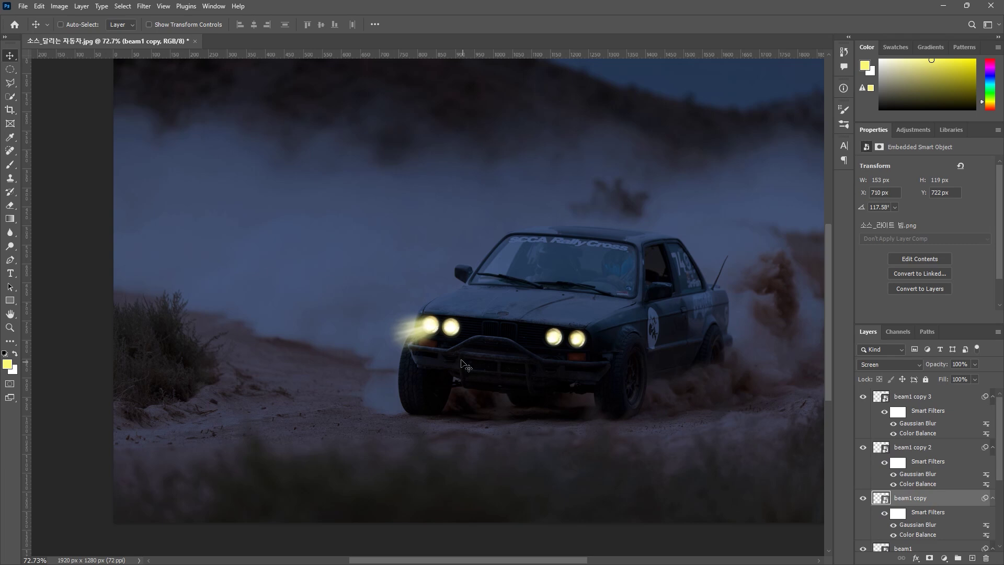
{"action": "left_click_drag", "start_coordinate": [422, 333], "coordinate": [443, 338]}
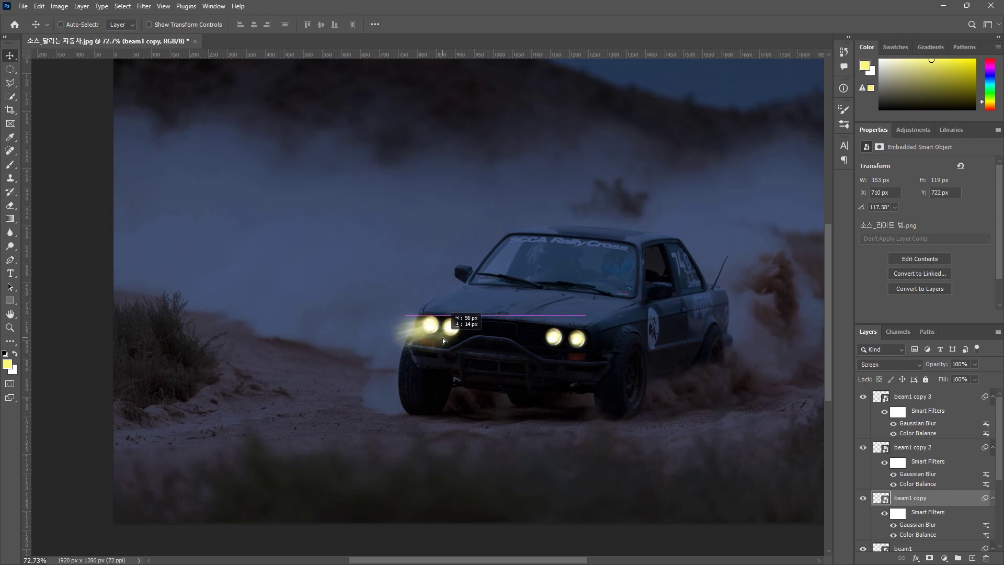
{"action": "scroll", "coordinate": [448, 339], "scroll_direction": "up", "scroll_amount": 5}
{"action": "left_click_drag", "start_coordinate": [433, 341], "coordinate": [439, 337]}
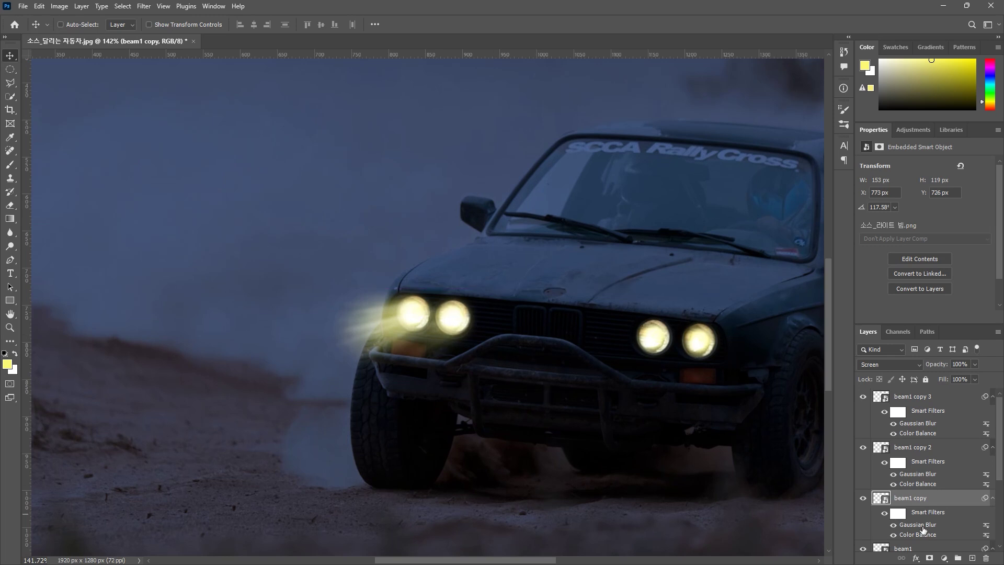
Move beam1 copy 2 onto the third headlight (about X 1035, Y 754 px) and beam1 copy 3 onto the fourth (about X 1097, Y 761 px)
{"action": "left_click", "coordinate": [919, 448]}
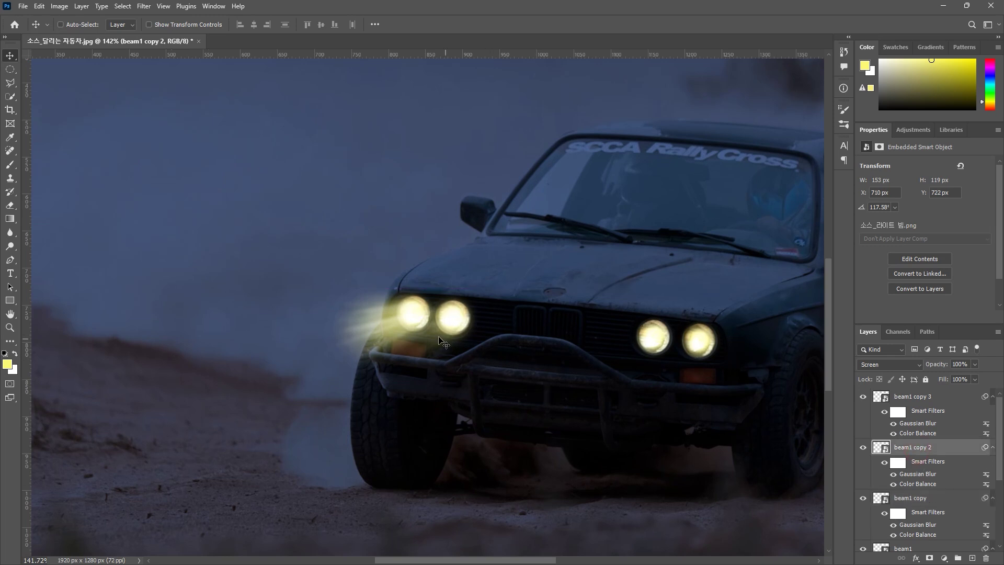
{"action": "left_click_drag", "start_coordinate": [385, 320], "coordinate": [624, 343]}
{"action": "left_click", "coordinate": [919, 400]}
{"action": "left_click_drag", "start_coordinate": [403, 315], "coordinate": [681, 348]}
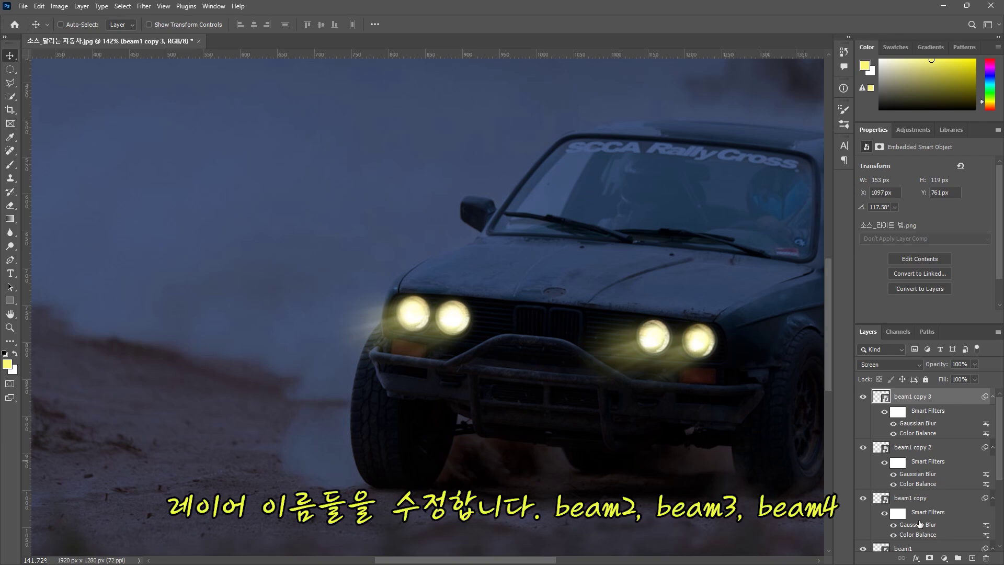
Rename the beam1 copy layer as beam2
{"action": "scroll", "coordinate": [923, 526], "scroll_direction": "down", "scroll_amount": 2}
{"action": "left_click", "coordinate": [923, 396]}
{"action": "double_click", "coordinate": [909, 397]}
{"action": "left_click_drag", "start_coordinate": [908, 396], "coordinate": [933, 398]}
{"action": "type", "text": "2"}
{"action": "key", "text": "Return"}
{"action": "scroll", "coordinate": [935, 455], "scroll_direction": "up", "scroll_amount": 2}
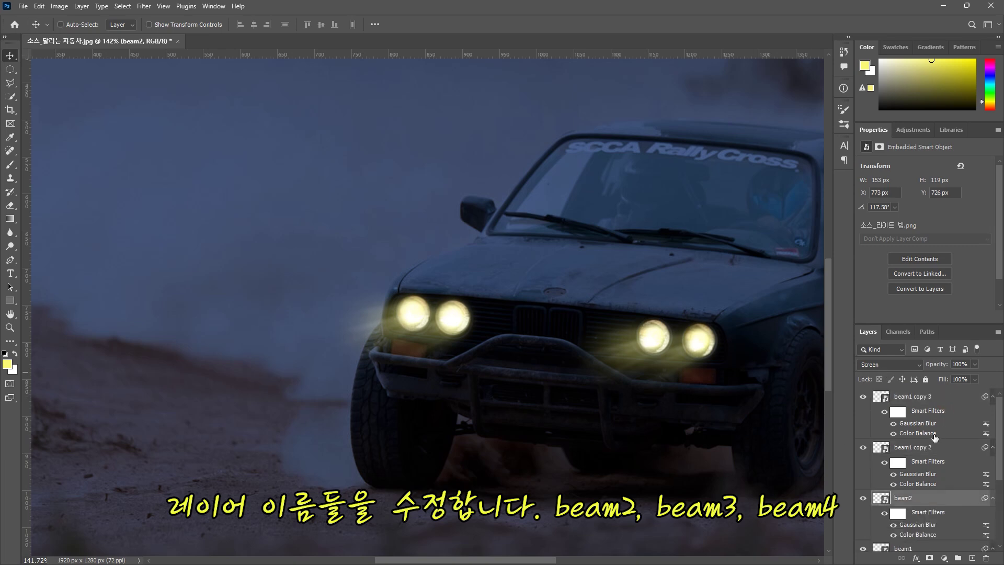
Rename beam1 copy 2 as beam3 and beam1 copy 3 as beam4
{"action": "double_click", "coordinate": [905, 447]}
{"action": "type", "text": "beam3"}
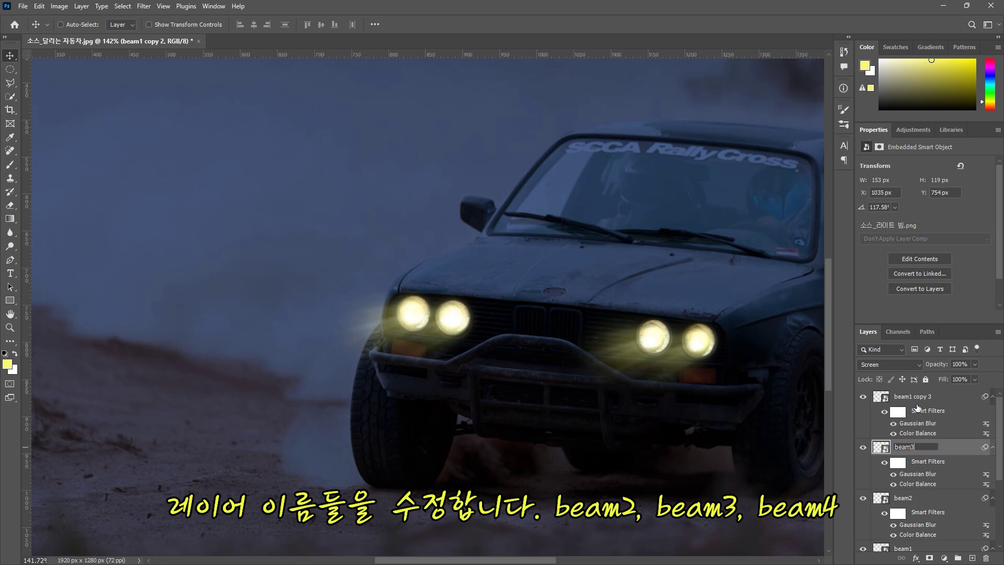
{"action": "left_click", "coordinate": [905, 395]}
{"action": "double_click", "coordinate": [911, 396]}
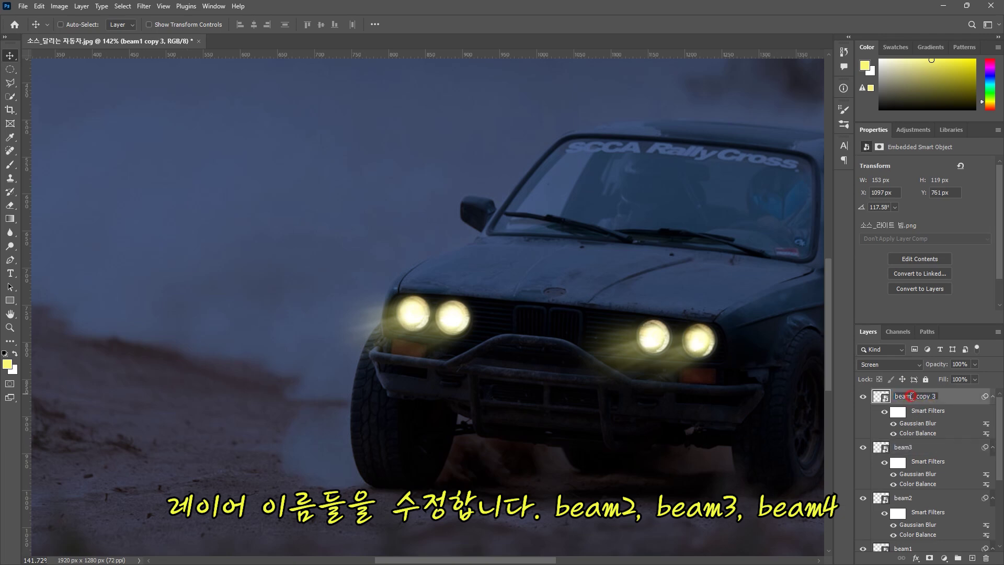
{"action": "left_click_drag", "start_coordinate": [911, 396], "coordinate": [951, 401]}
{"action": "type", "text": "4"}
{"action": "left_click", "coordinate": [953, 399]}
{"action": "scroll", "coordinate": [791, 393], "scroll_direction": "up", "scroll_amount": 1}
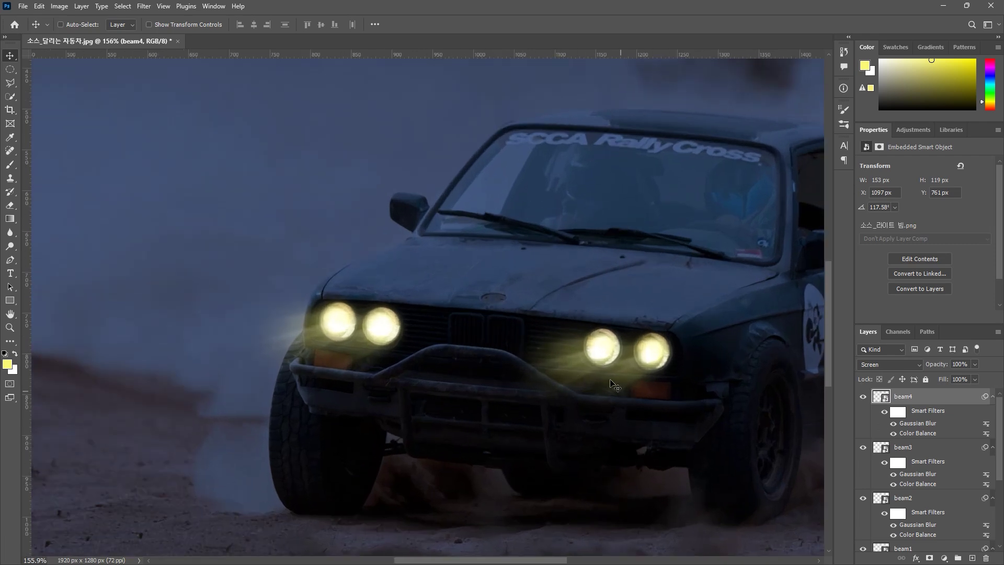
Rotate beam4 to 112.58° and scale it to 9.80% over the fourth headlight, and trim it with a black-painted layer mask
{"action": "left_click_drag", "start_coordinate": [638, 366], "coordinate": [674, 372]}
{"action": "key", "text": "ctrl+t"}
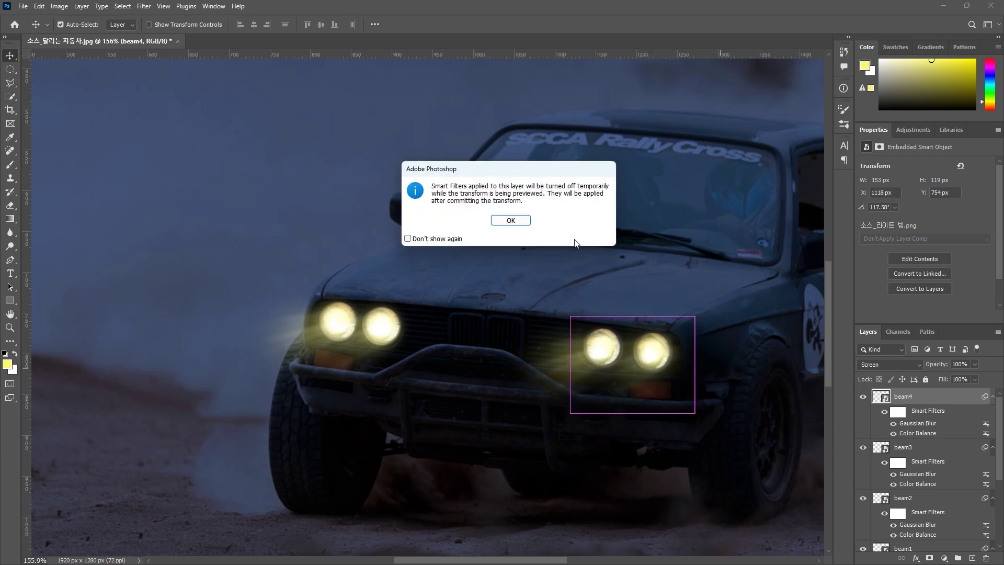
{"action": "left_click", "coordinate": [518, 223]}
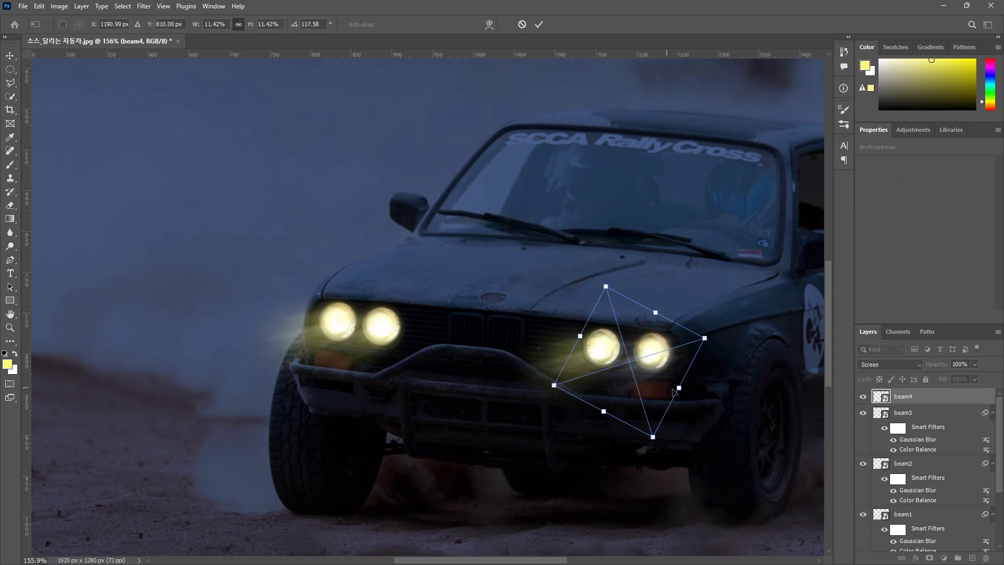
{"action": "left_click_drag", "start_coordinate": [699, 396], "coordinate": [701, 388]}
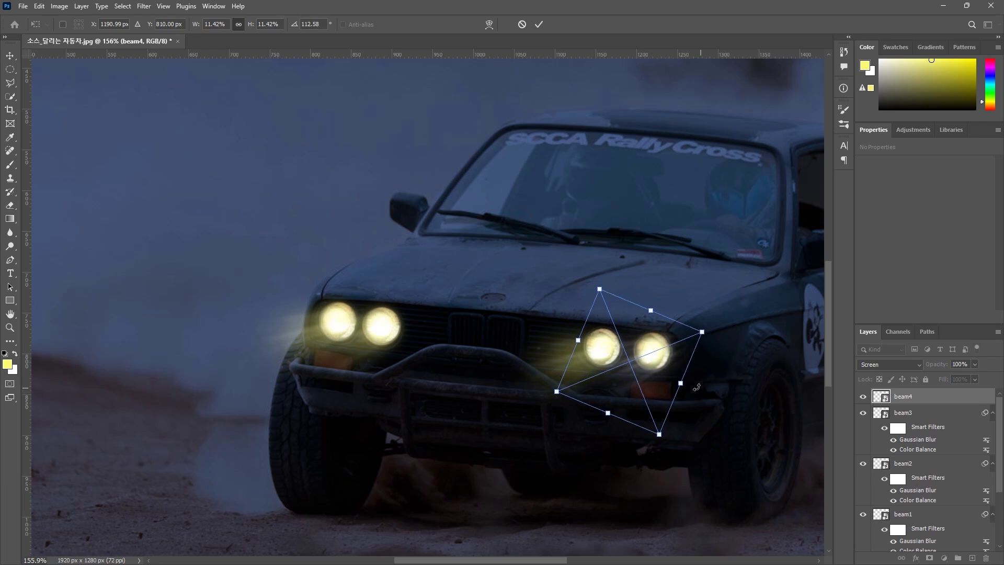
{"action": "left_click_drag", "start_coordinate": [629, 384], "coordinate": [627, 383]}
{"action": "left_click_drag", "start_coordinate": [597, 285], "coordinate": [605, 305]}
{"action": "left_click_drag", "start_coordinate": [657, 386], "coordinate": [658, 376]}
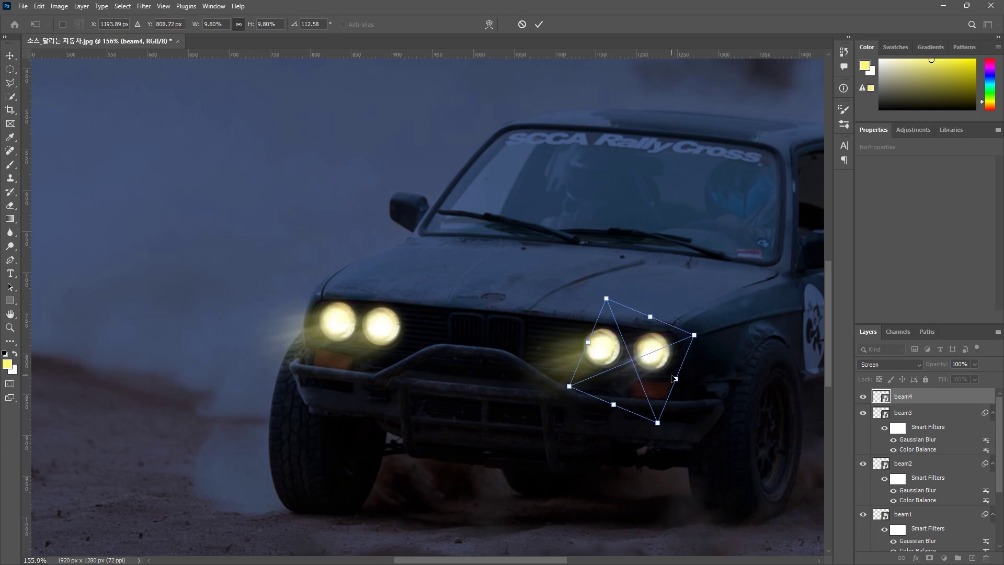
{"action": "key", "text": "Return"}
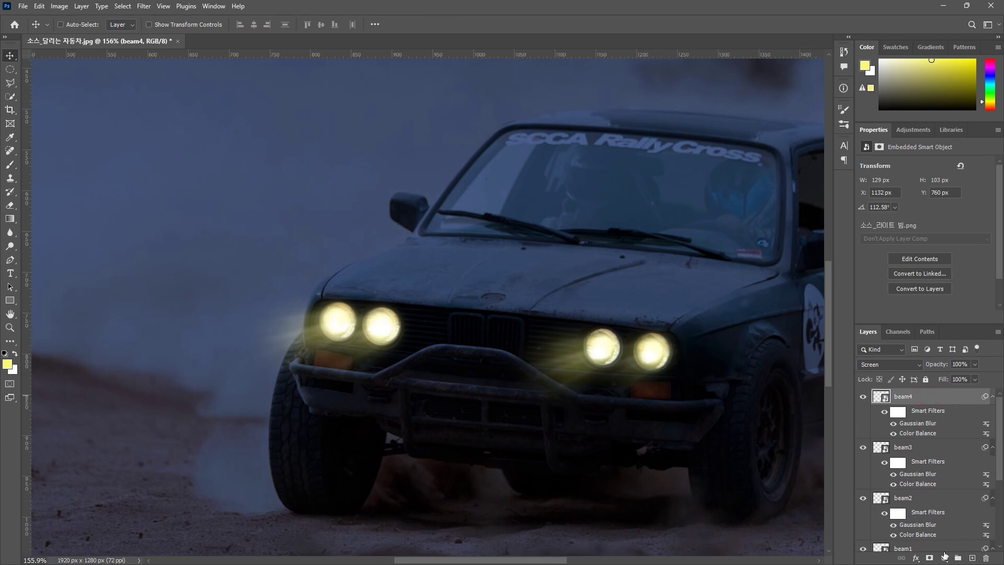
{"action": "left_click", "coordinate": [929, 559]}
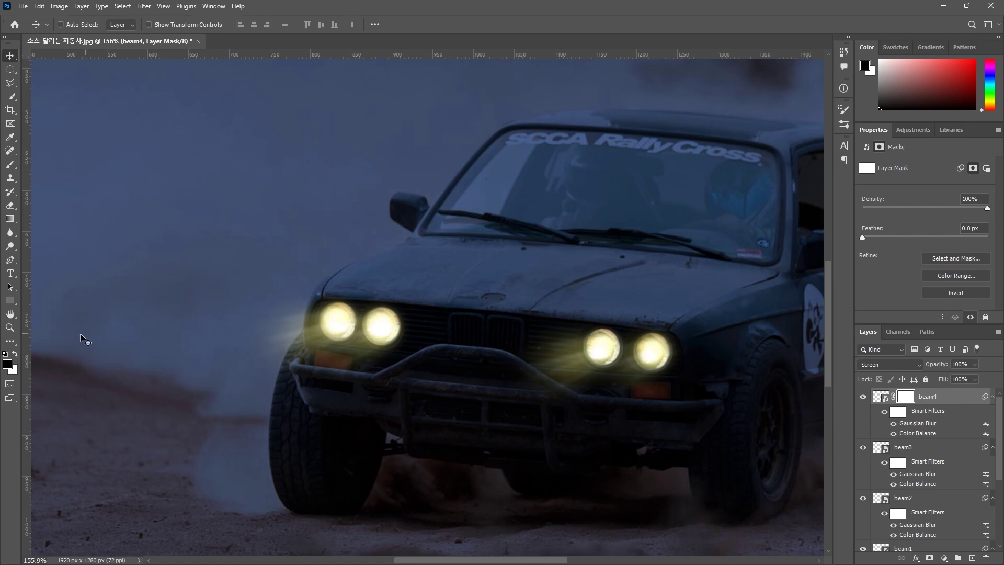
{"action": "left_click", "coordinate": [10, 165]}
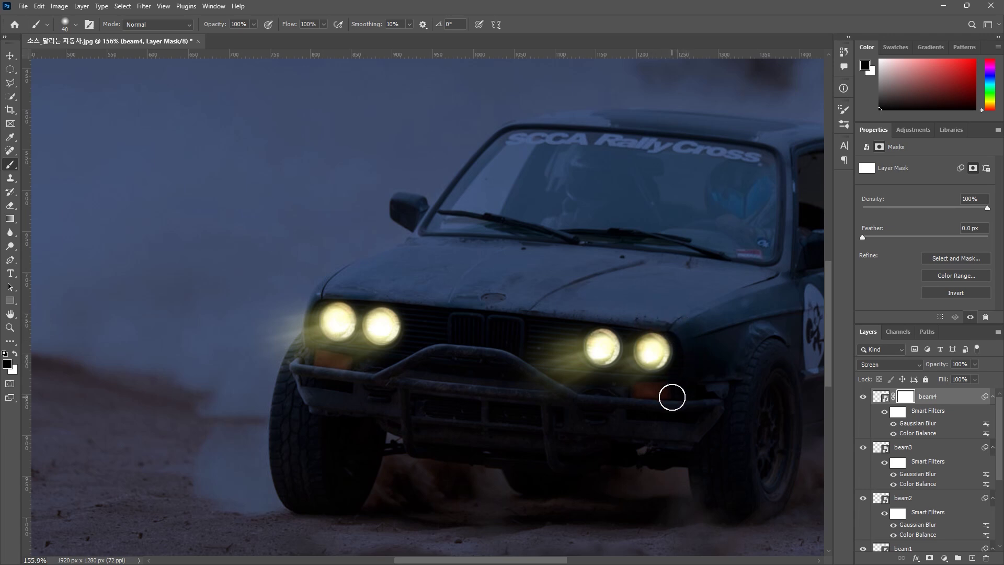
Shrink beam3 and rotate it to 111.24° at about X 1070, Y 753 px, and trim it with a black-painted layer mask
{"action": "left_click", "coordinate": [915, 449]}
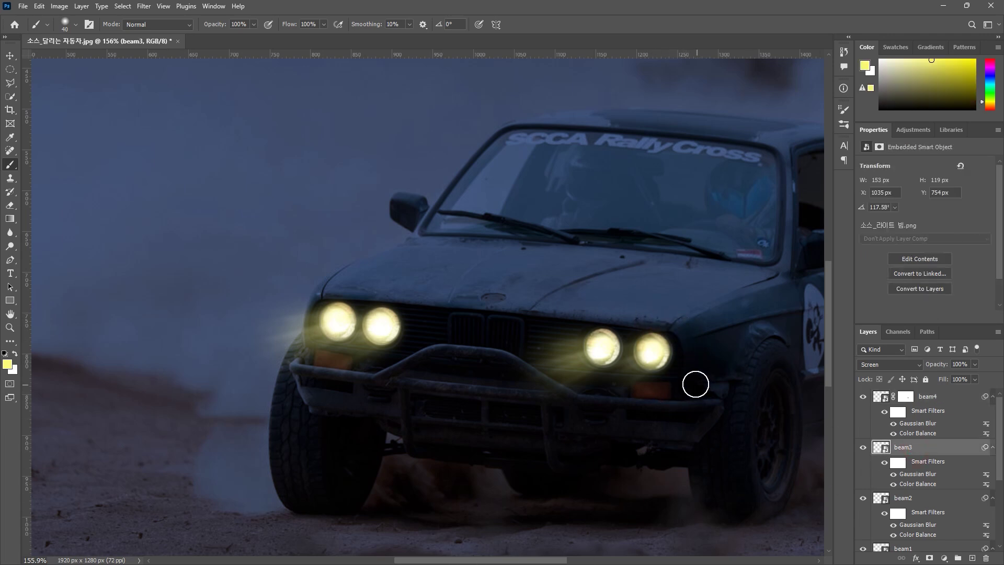
{"action": "left_click", "coordinate": [10, 55]}
{"action": "key", "text": "ctrl+t"}
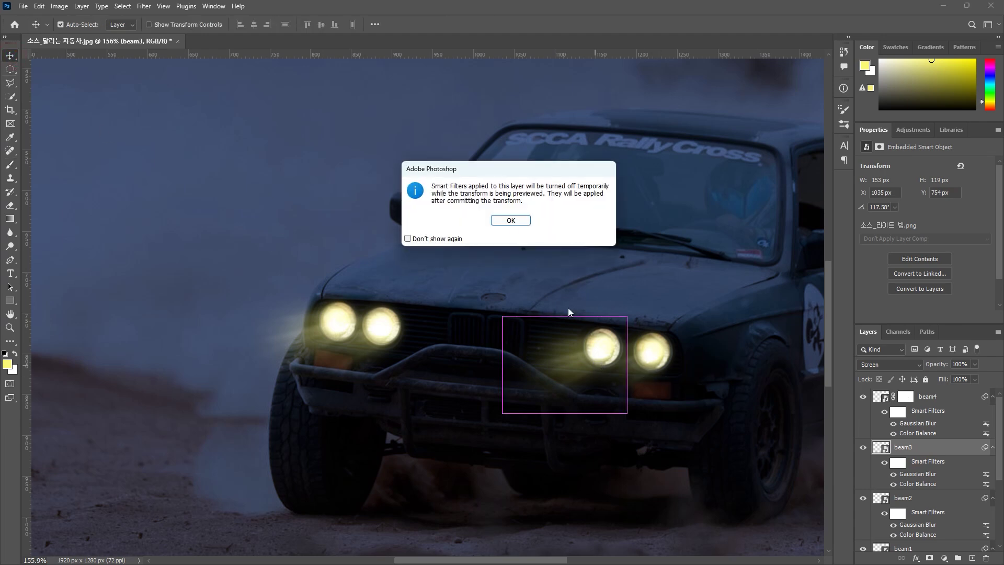
{"action": "left_click", "coordinate": [513, 219]}
{"action": "left_click_drag", "start_coordinate": [612, 389], "coordinate": [606, 347]}
{"action": "left_click_drag", "start_coordinate": [547, 280], "coordinate": [556, 299]}
{"action": "mouse_move", "coordinate": [631, 380]}
{"action": "left_mouse_down"}
{"action": "mouse_move", "coordinate": [601, 374]}
{"action": "mouse_move", "coordinate": [633, 389]}
{"action": "left_mouse_up"}
{"action": "key", "text": "Return"}
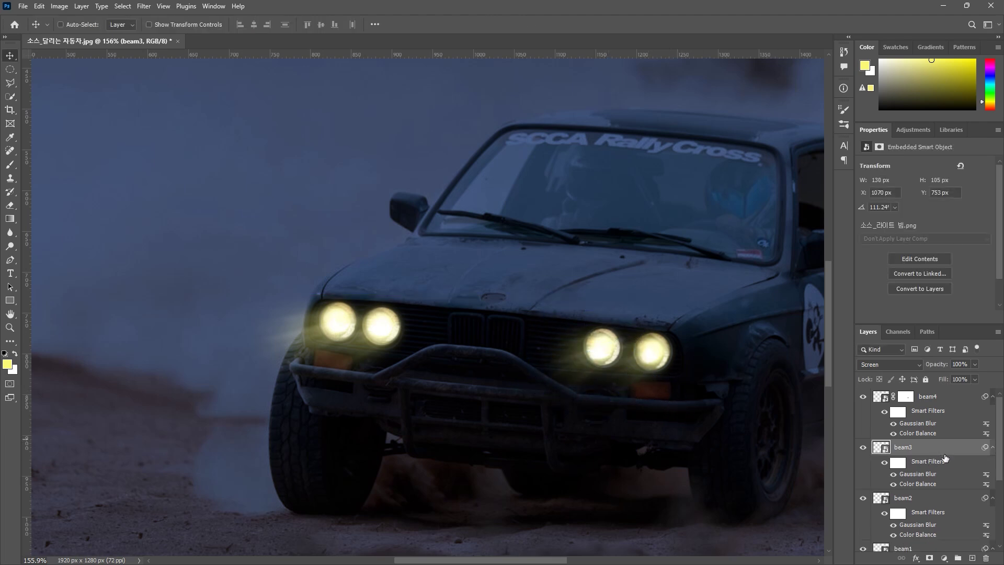
{"action": "left_click", "coordinate": [929, 559]}
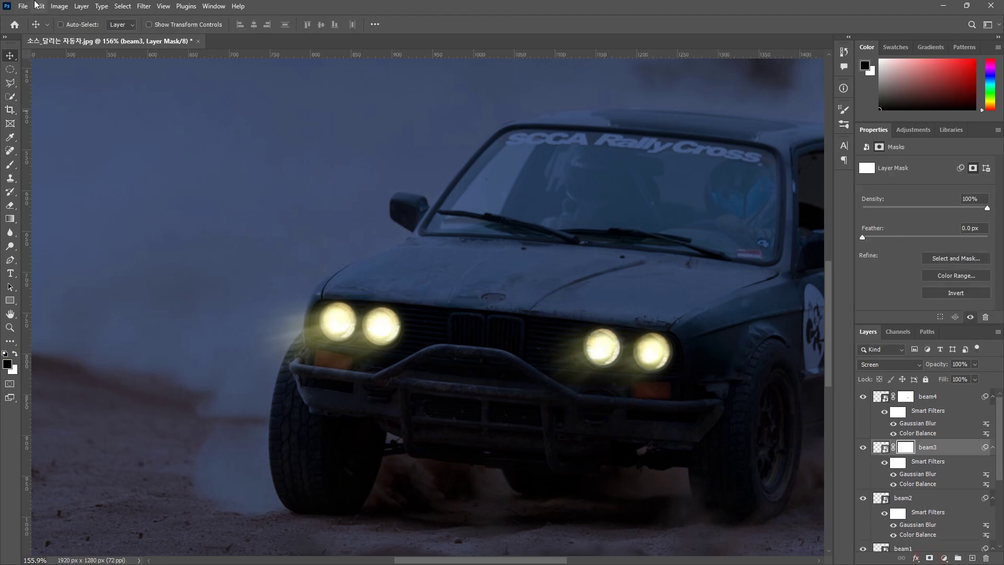
{"action": "left_click", "coordinate": [10, 164]}
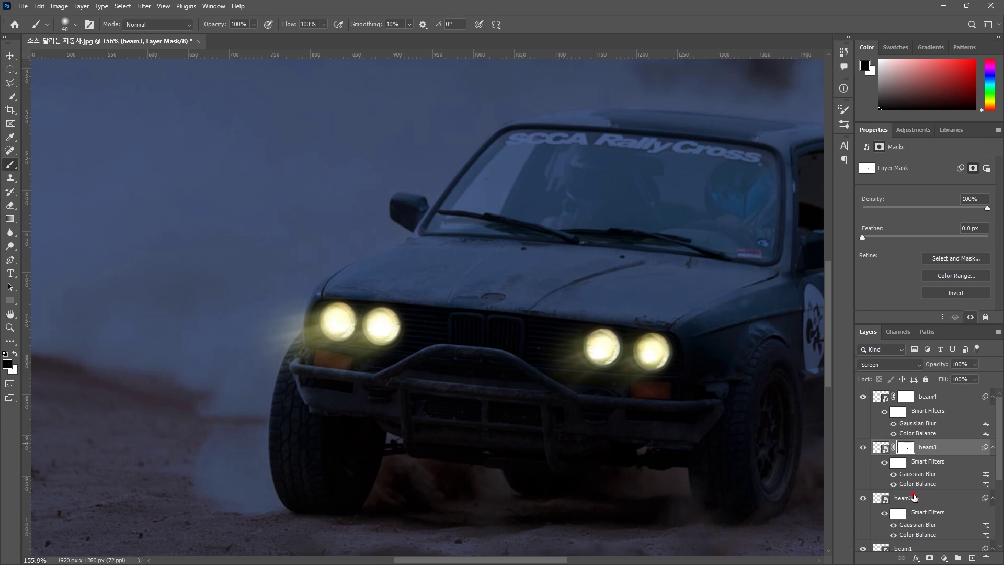
Shrink beam2 to about 138 px wide at X 797, Y 729 px, and trim it with a black-painted layer mask
{"action": "left_click", "coordinate": [892, 501]}
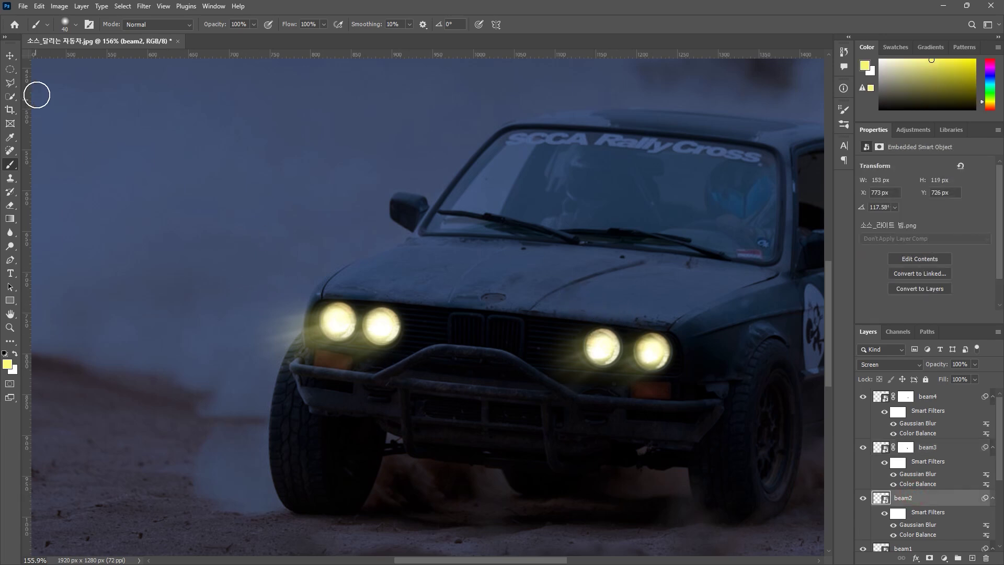
{"action": "left_click", "coordinate": [11, 58]}
{"action": "key", "text": "ctrl+t"}
{"action": "left_click_drag", "start_coordinate": [371, 353], "coordinate": [375, 357]}
{"action": "key", "text": "Return"}
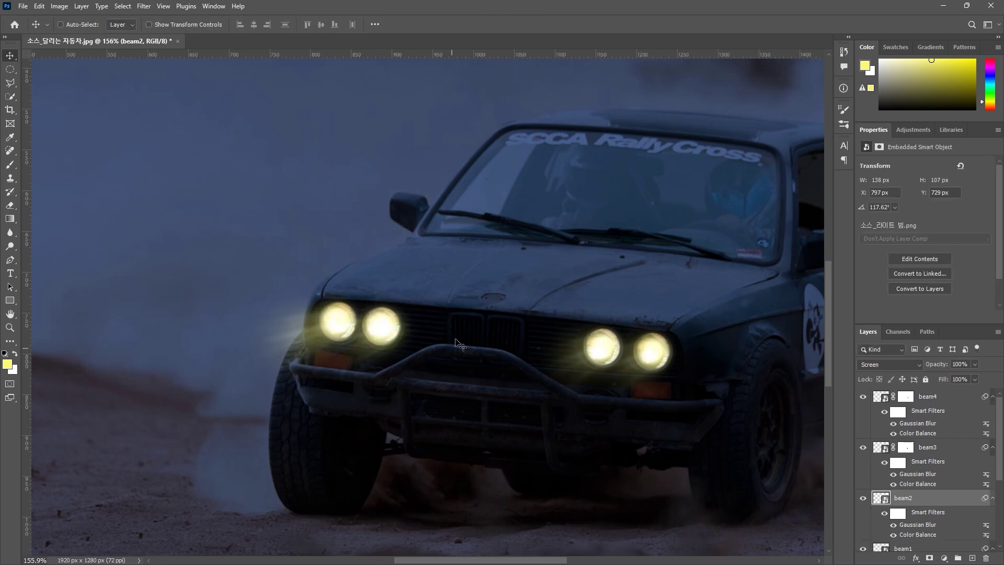
{"action": "left_click", "coordinate": [930, 559]}
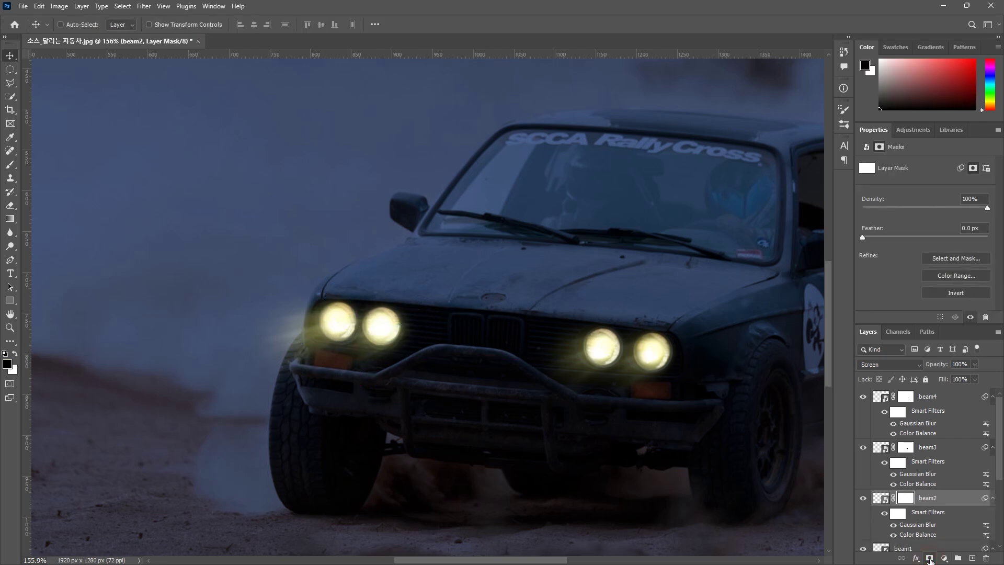
{"action": "left_click", "coordinate": [10, 165]}
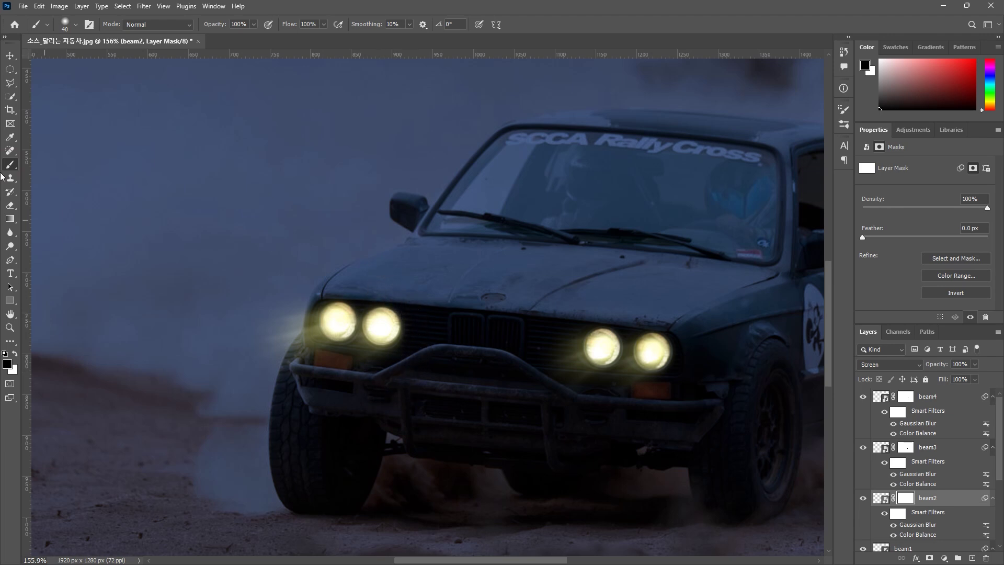
{"action": "left_click", "coordinate": [10, 55]}
Add a layer mask to beam1 and paint out its excess light in black around the first headlight
{"action": "scroll", "coordinate": [563, 345], "scroll_direction": "down", "scroll_amount": 3}
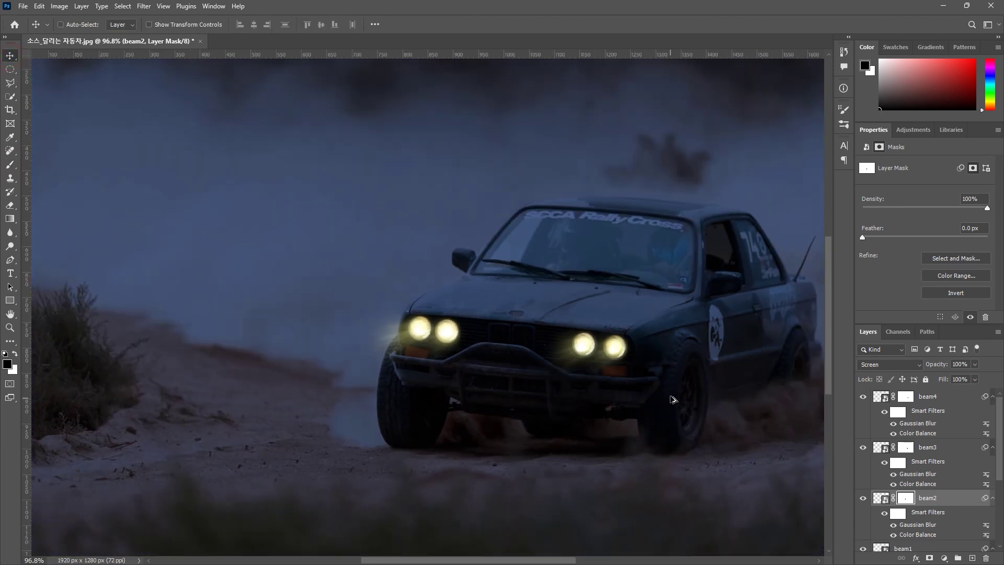
{"action": "scroll", "coordinate": [672, 413], "scroll_direction": "down", "scroll_amount": 1}
{"action": "scroll", "coordinate": [672, 418], "scroll_direction": "up", "scroll_amount": 3}
{"action": "left_click", "coordinate": [324, 312], "text": "ctrl"}
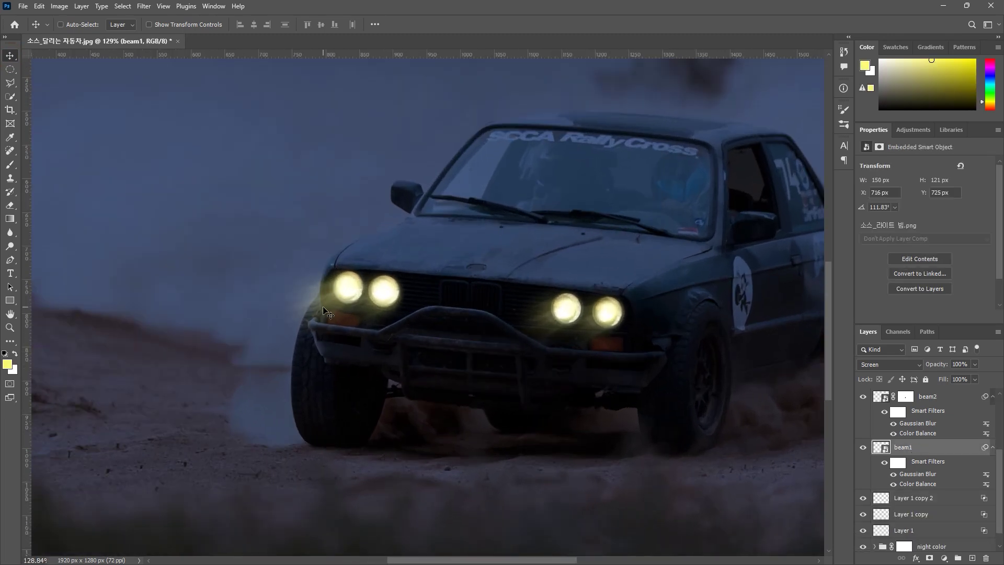
{"action": "left_click", "coordinate": [930, 558]}
{"action": "key", "text": "ctrl+minus"}
{"action": "key", "text": "ctrl+equal"}
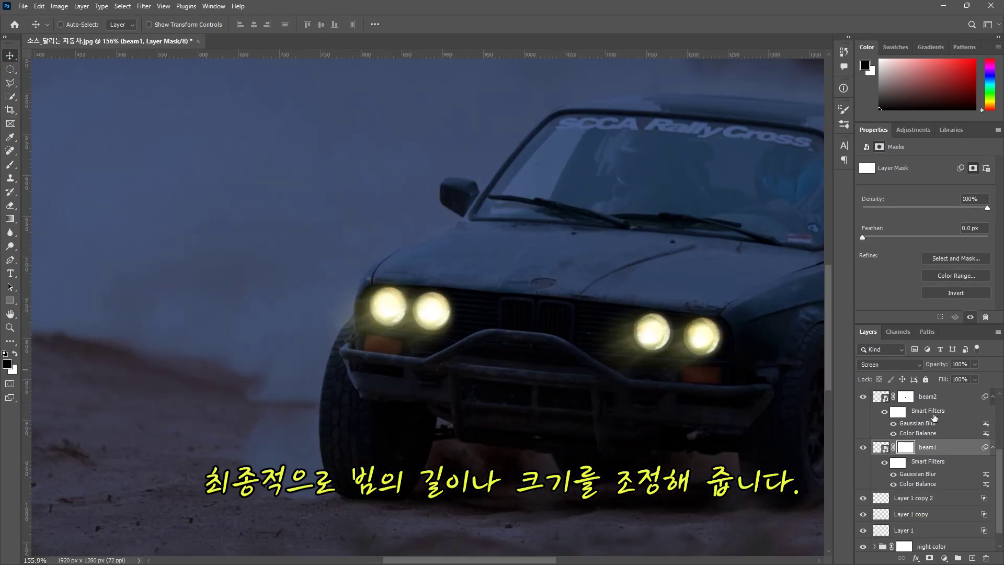
{"action": "scroll", "coordinate": [678, 384], "scroll_direction": "right", "scroll_amount": 3}
{"action": "key", "text": "b"}
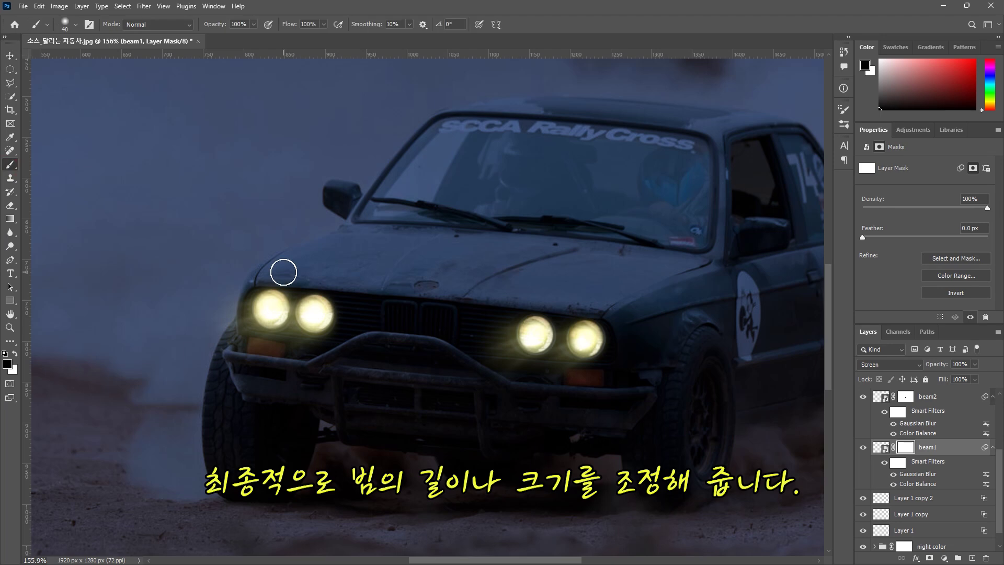
Touch up the layer masks of beam2 and beam3 with the black brush around their headlights
{"action": "left_click", "coordinate": [293, 335], "text": "ctrl"}
{"action": "key", "text": "ctrl+backslash"}
{"action": "key", "text": "ctrl+j"}
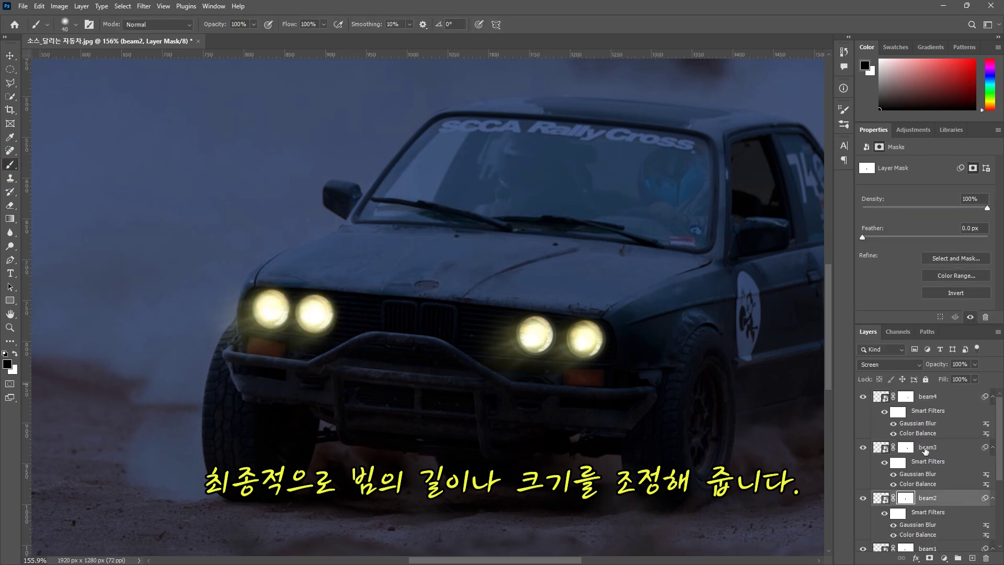
{"action": "key", "text": "ctrl+t"}
{"action": "key", "text": "Return"}
{"action": "key", "text": "Return"}
{"action": "key", "text": "b"}
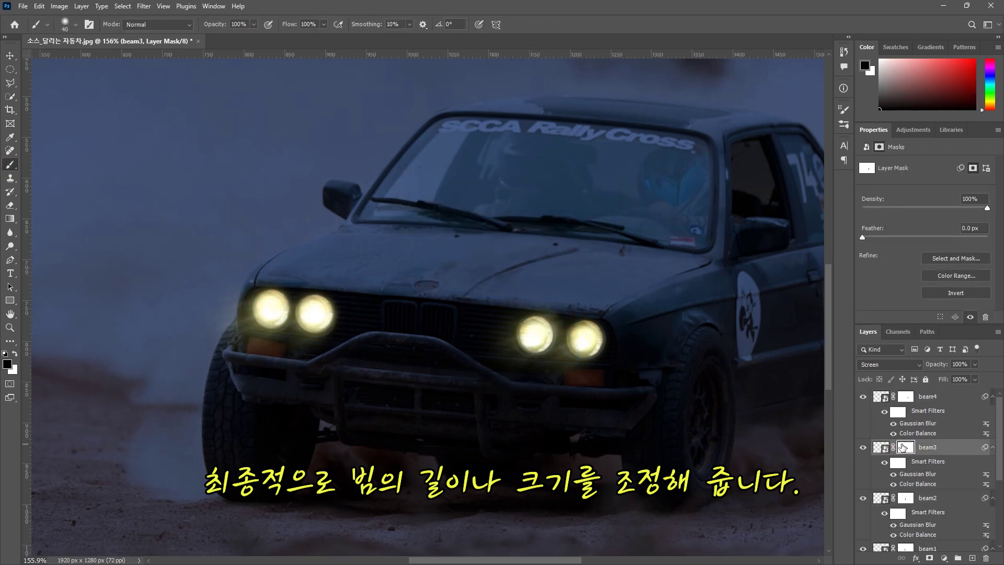
Shift beam4 to about X 1146, Y 754 px and refine its layer mask with the black brush
{"action": "key", "text": "alt+bracketright"}
{"action": "key", "text": "ctrl+t"}
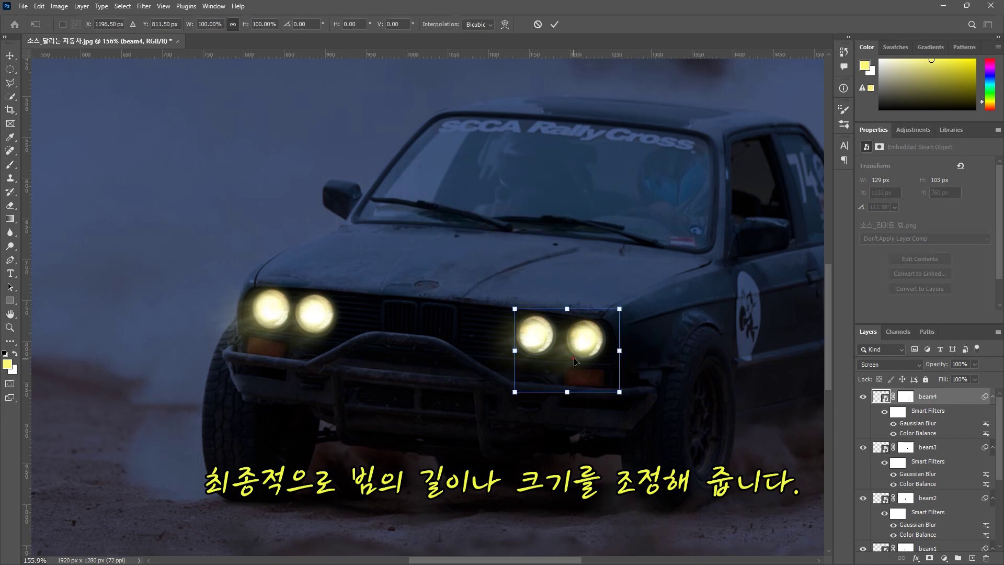
{"action": "key", "text": "Return"}
{"action": "key", "text": "ctrl+backslash"}
{"action": "scroll", "coordinate": [688, 381], "scroll_direction": "down", "scroll_amount": 2}
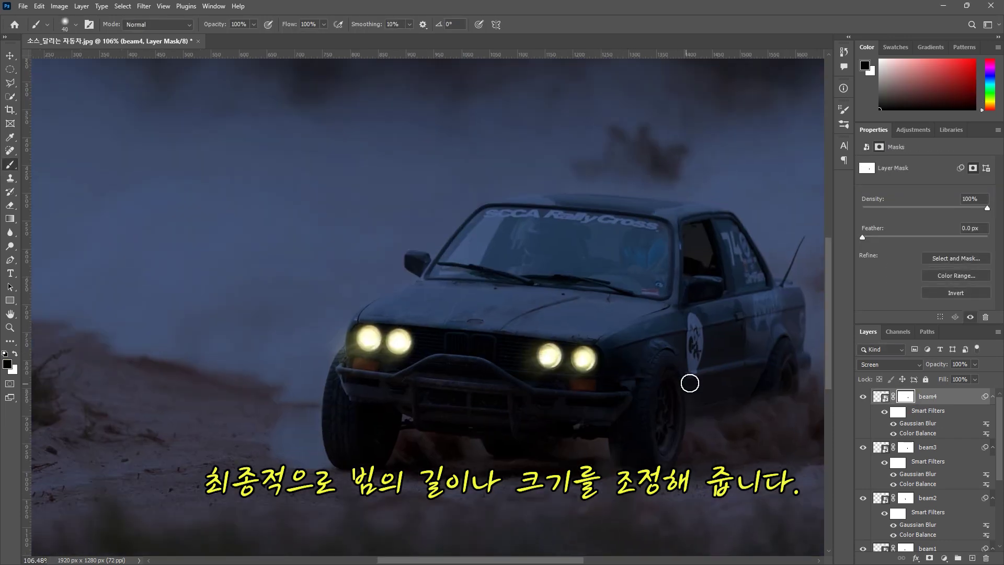
{"action": "scroll", "coordinate": [688, 381], "scroll_direction": "down", "scroll_amount": 2}
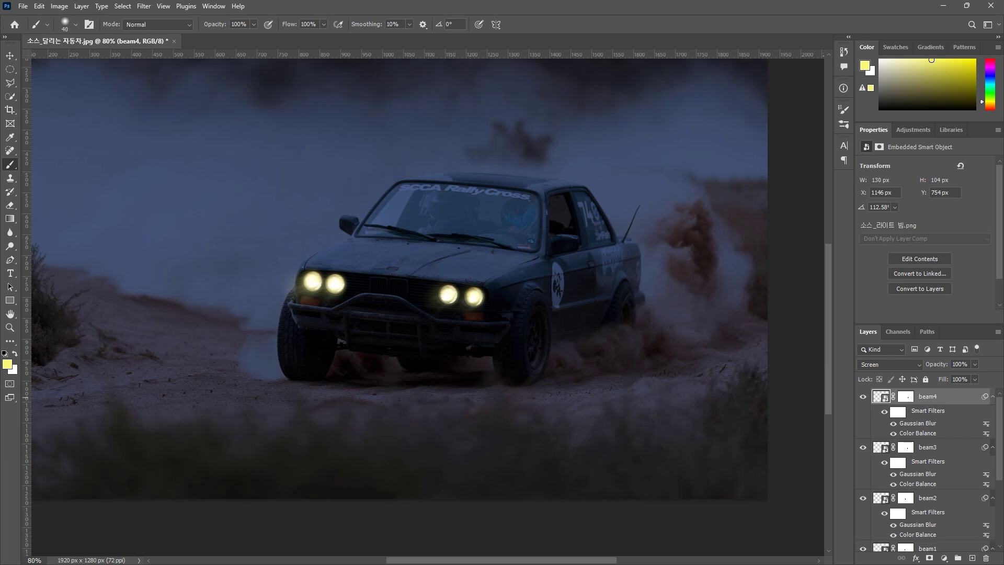
Group the layers from beam4 down to Layer 1 and rename the group as head light
{"action": "scroll", "coordinate": [940, 418], "scroll_direction": "down", "scroll_amount": 5}
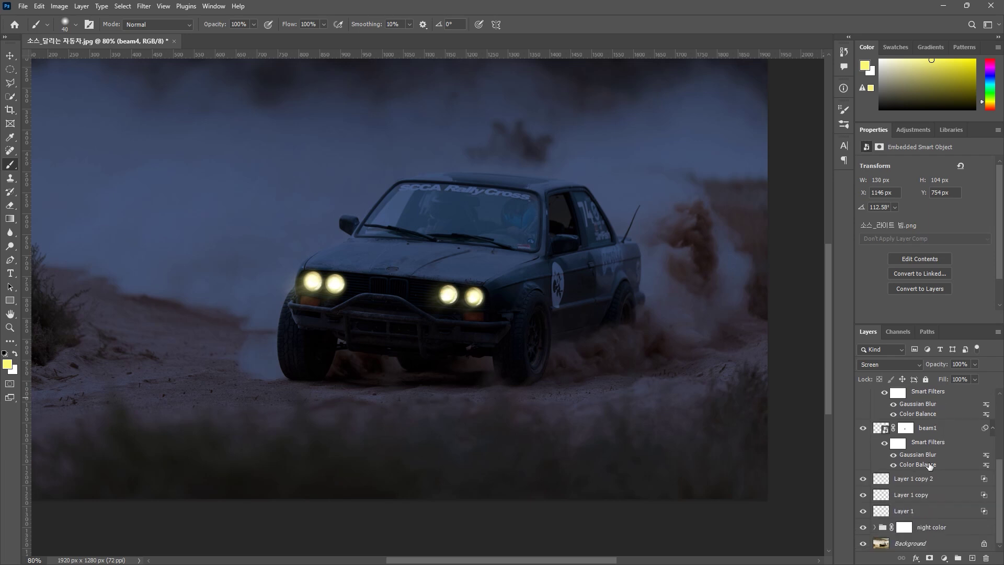
{"action": "left_click", "coordinate": [925, 510], "text": "shift"}
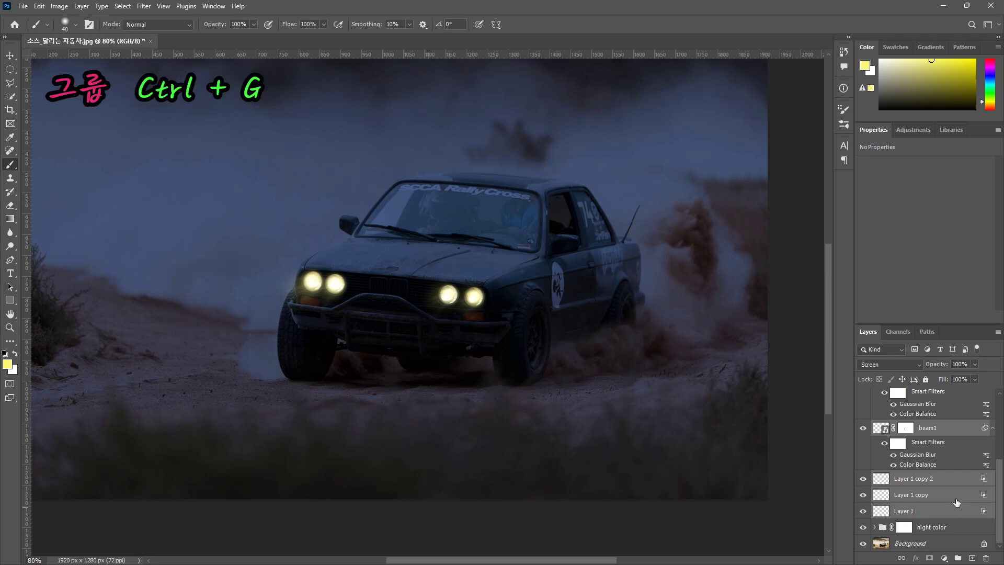
{"action": "key", "text": "ctrl+g"}
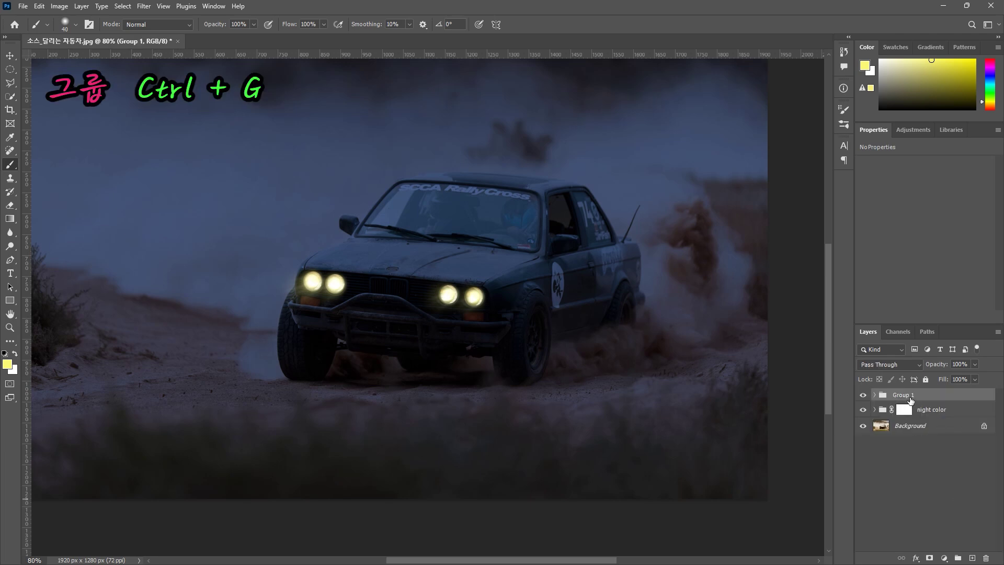
{"action": "double_click", "coordinate": [910, 398]}
{"action": "type", "text": "head l"}
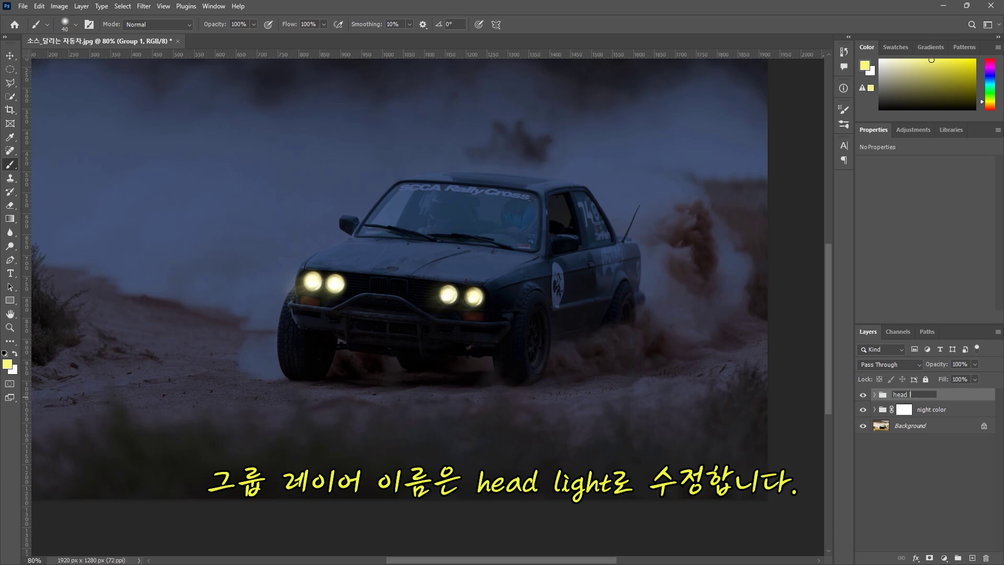
{"action": "type", "text": "ight"}
{"action": "left_click", "coordinate": [950, 465]}
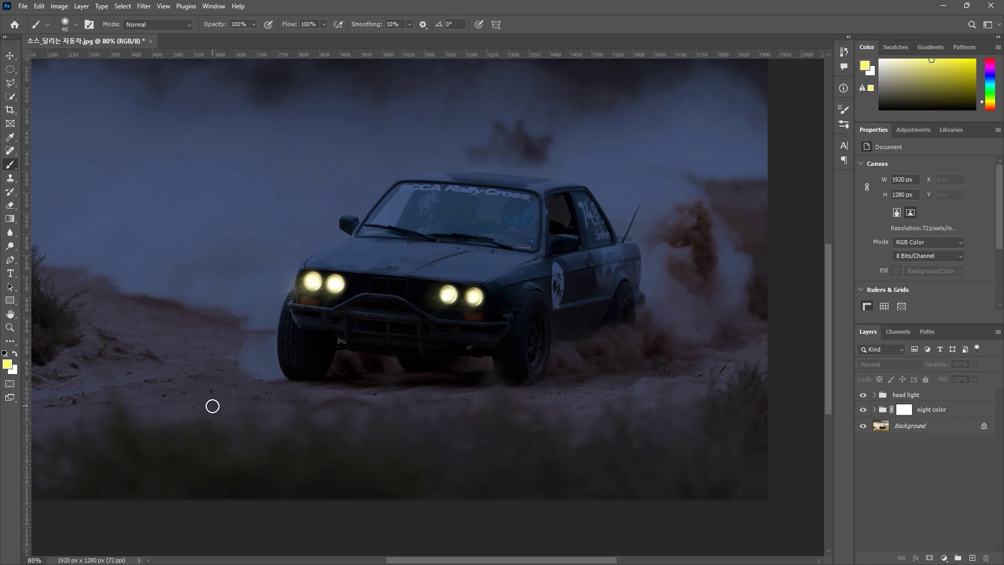
Add a layer above the head light group and paint thin yellow strokes along both sloping sides of the front bumper bar
{"action": "left_click", "coordinate": [974, 558]}
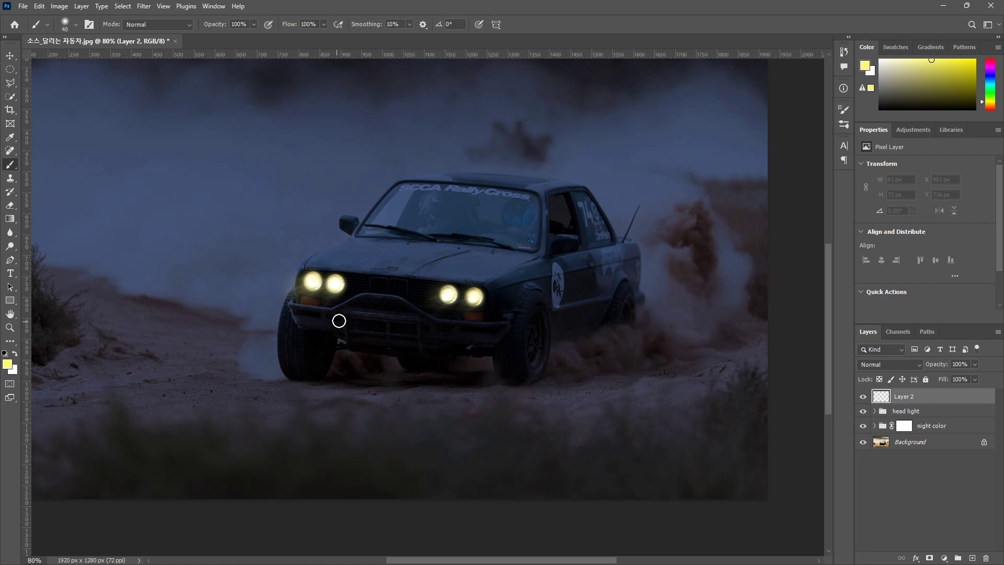
{"action": "scroll", "coordinate": [444, 318], "scroll_direction": "up", "scroll_amount": 5}
{"action": "scroll", "coordinate": [443, 317], "scroll_direction": "up", "scroll_amount": 2}
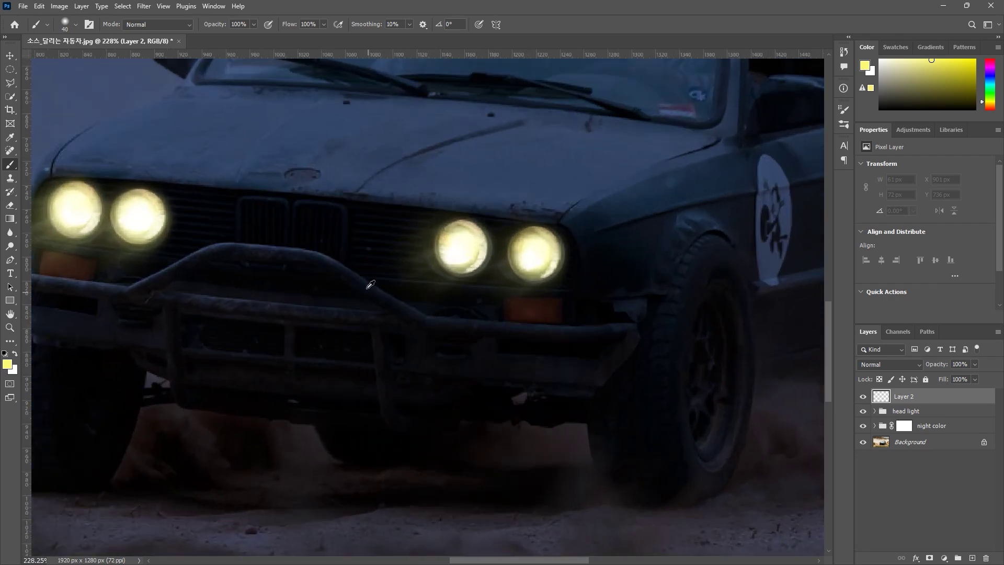
{"action": "key", "text": "bracketleft"}
{"action": "key", "text": "bracketleft"}
{"action": "key", "text": "bracketleft"}
{"action": "mouse_move", "coordinate": [307, 247]}
{"action": "left_mouse_down"}
{"action": "mouse_move", "coordinate": [430, 318]}
{"action": "mouse_move", "coordinate": [579, 327]}
{"action": "left_mouse_up"}
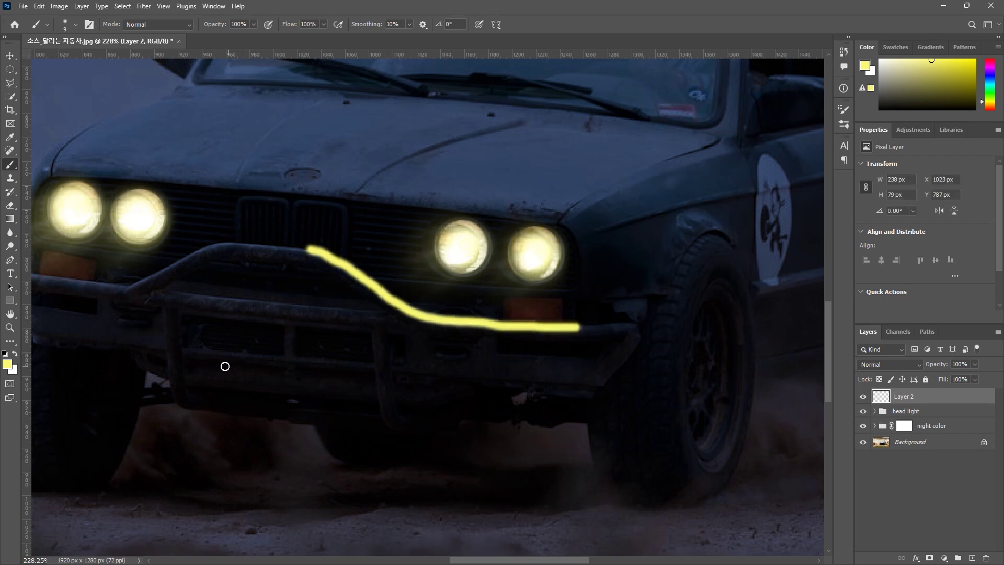
{"action": "left_click_drag", "start_coordinate": [205, 347], "coordinate": [336, 352]}
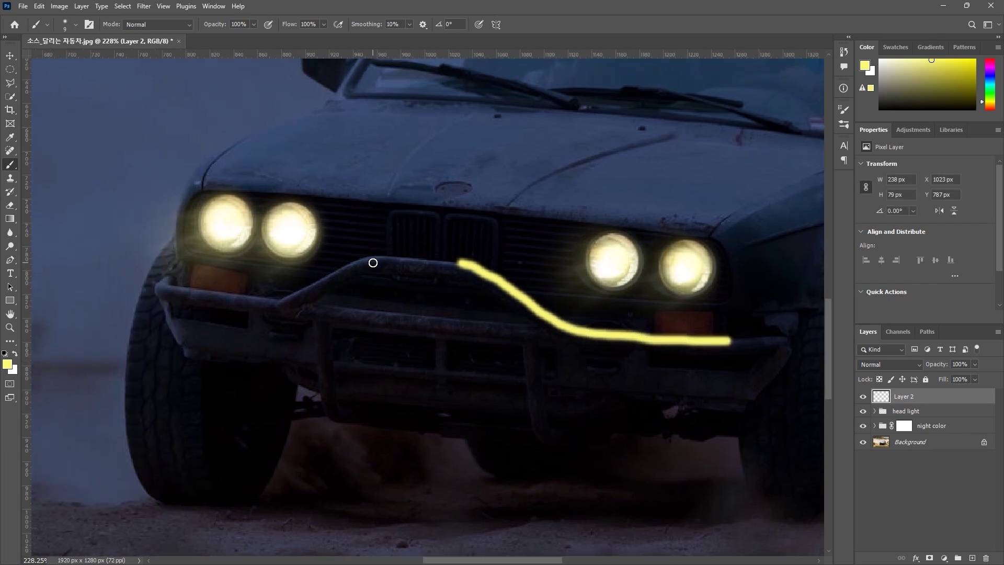
{"action": "mouse_move", "coordinate": [377, 258]}
{"action": "left_mouse_down"}
{"action": "mouse_move", "coordinate": [276, 301]}
{"action": "mouse_move", "coordinate": [168, 281]}
{"action": "left_mouse_up"}
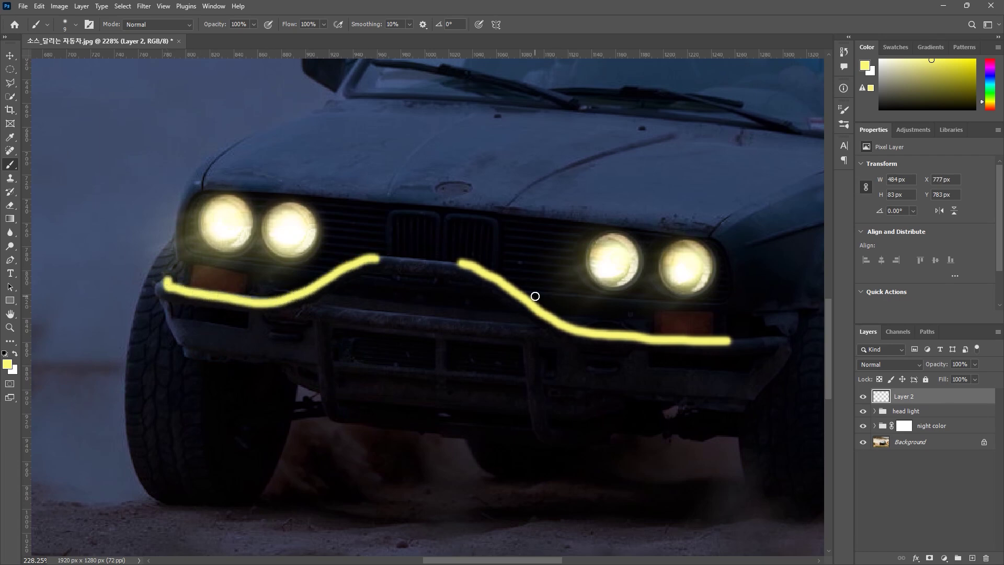
Blur the yellow bumper strokes on Layer 2 with a Gaussian Blur of radius 20 pixels
{"action": "scroll", "coordinate": [535, 296], "scroll_direction": "down", "scroll_amount": 1}
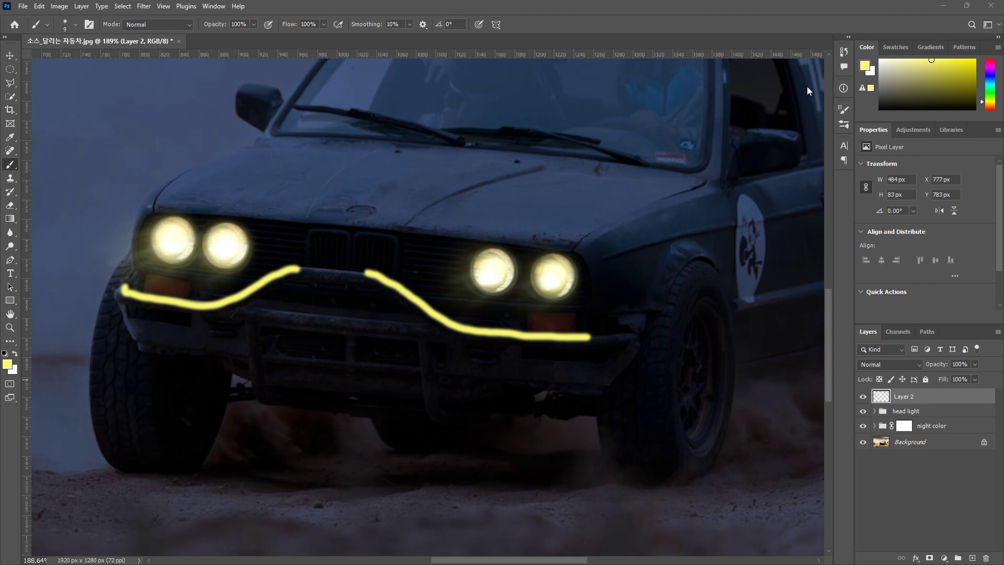
{"action": "left_click", "coordinate": [144, 7]}
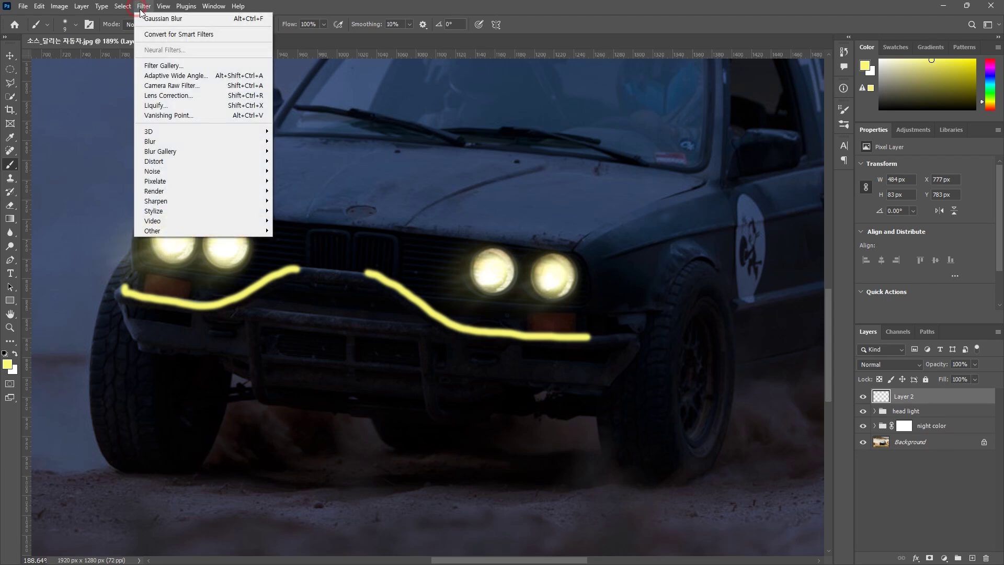
{"action": "mouse_move", "coordinate": [157, 141]}
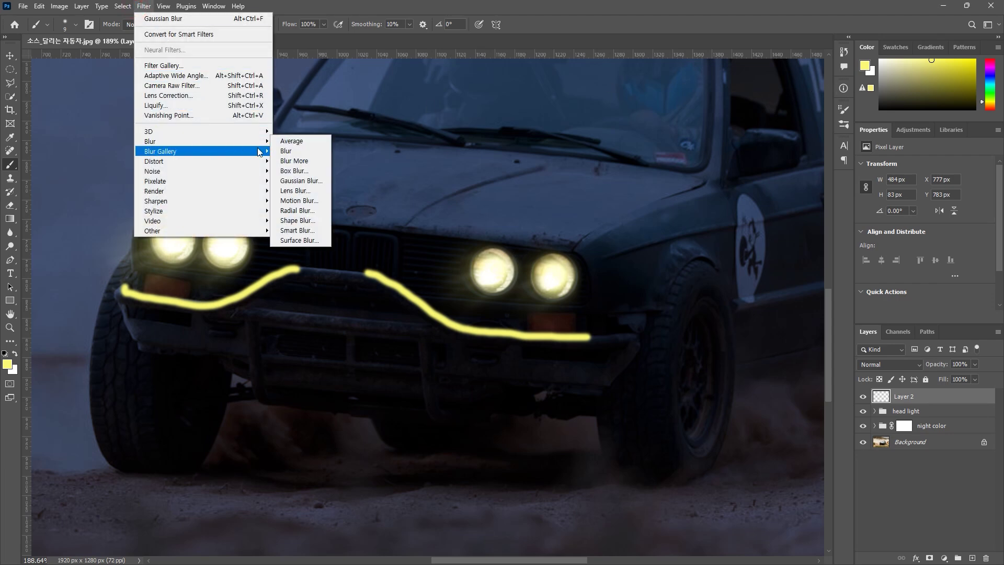
{"action": "left_click", "coordinate": [310, 185]}
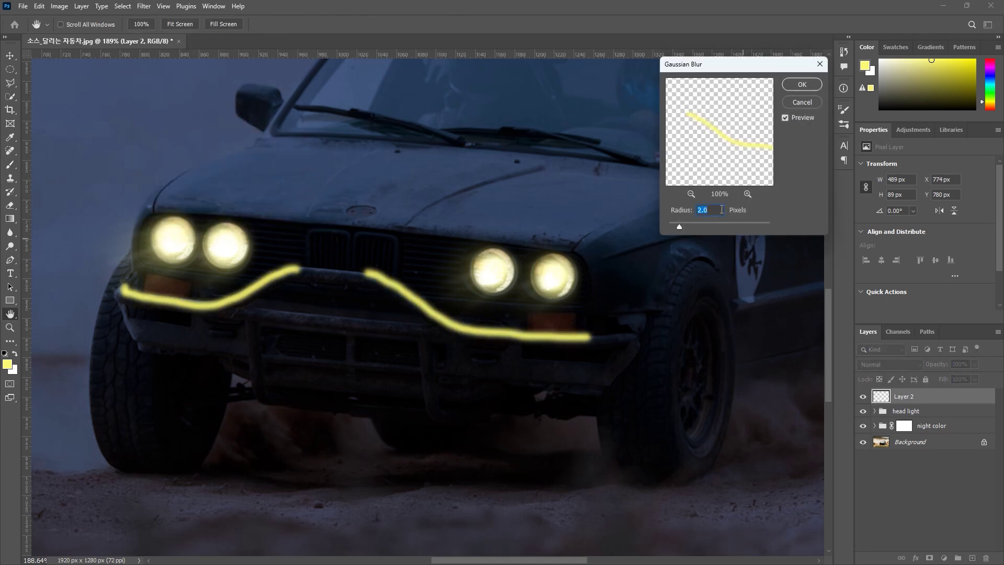
{"action": "type", "text": "20"}
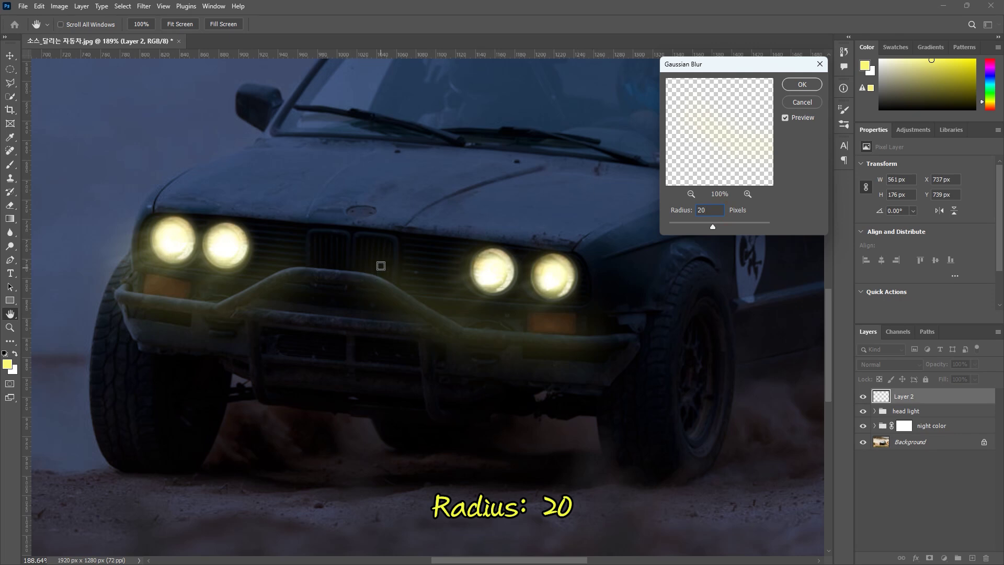
{"action": "left_click", "coordinate": [800, 85]}
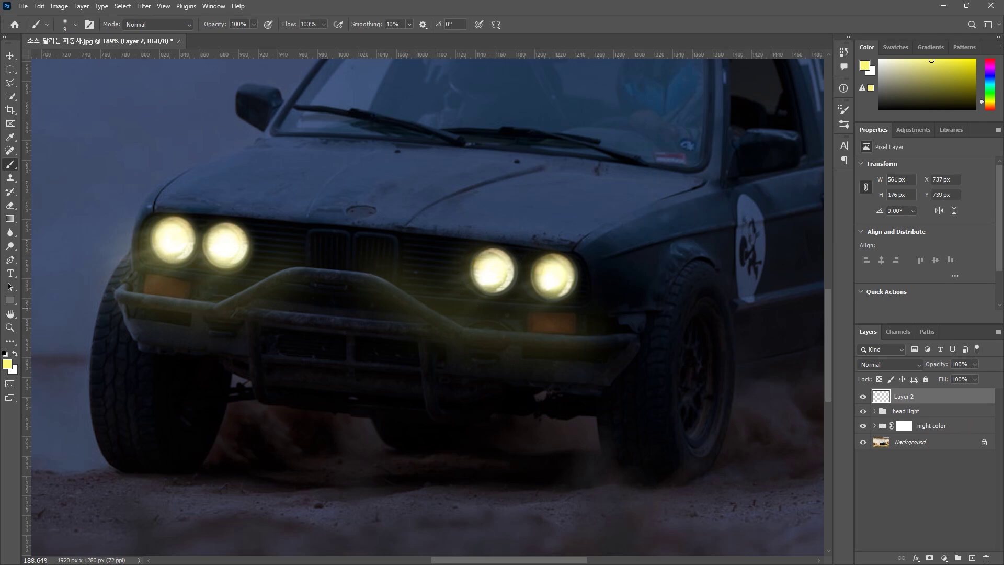
Add a layer above Layer 2 and make an elliptical selection of about 1126 × 661 px around the car's front and the ground before it
{"action": "scroll", "coordinate": [445, 298], "scroll_direction": "down", "scroll_amount": 4}
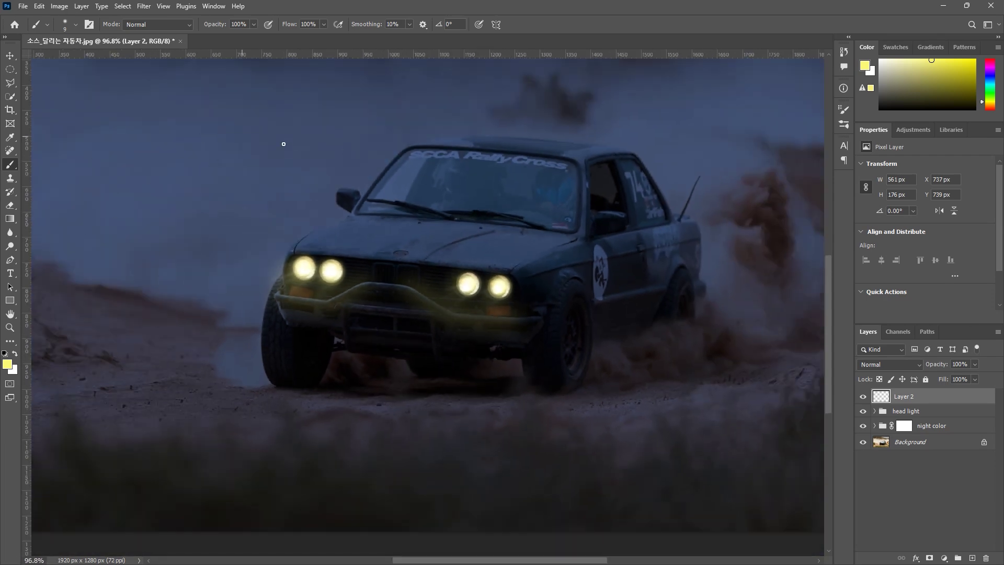
{"action": "left_click", "coordinate": [973, 558]}
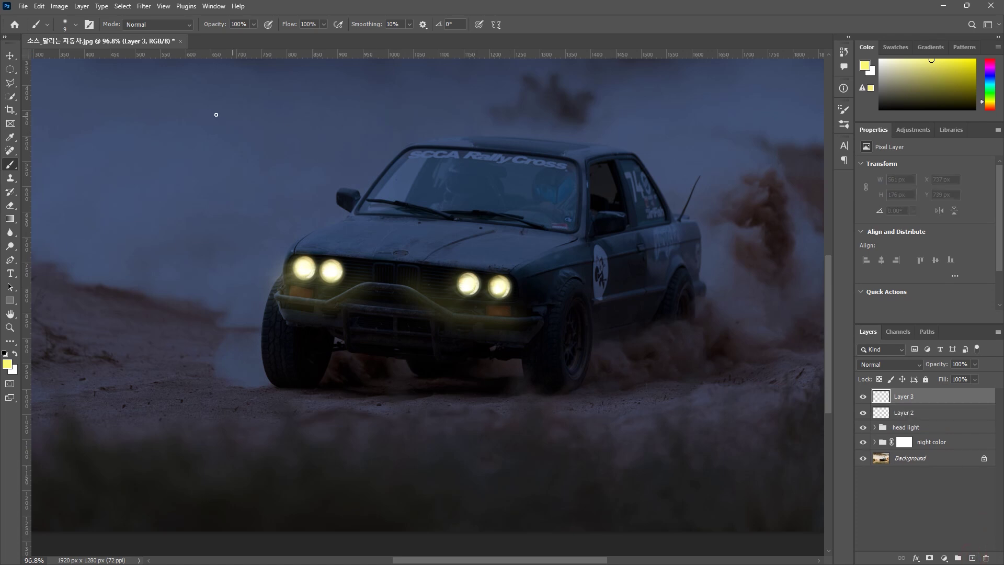
{"action": "key", "text": "m"}
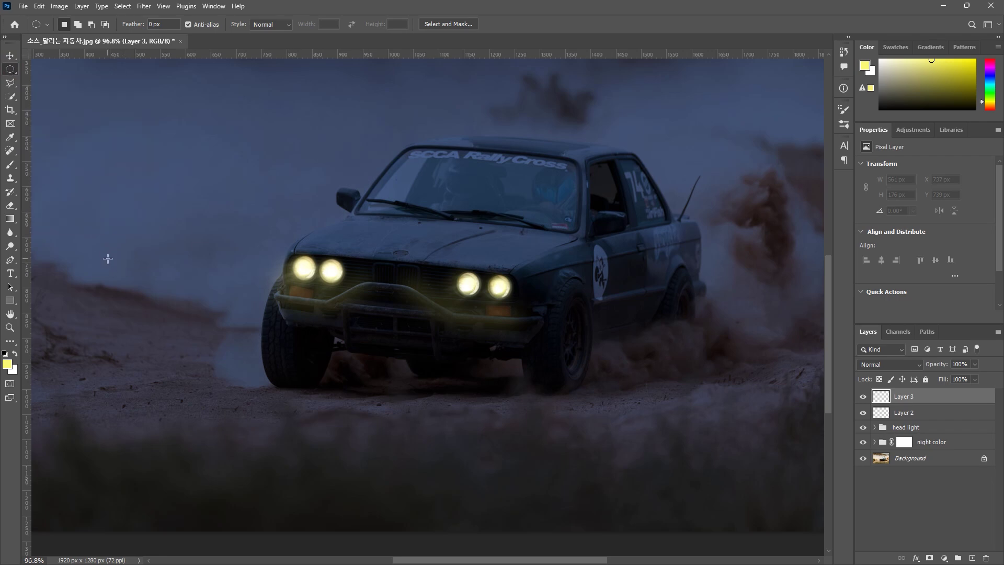
{"action": "scroll", "coordinate": [117, 224], "scroll_direction": "down", "scroll_amount": 2}
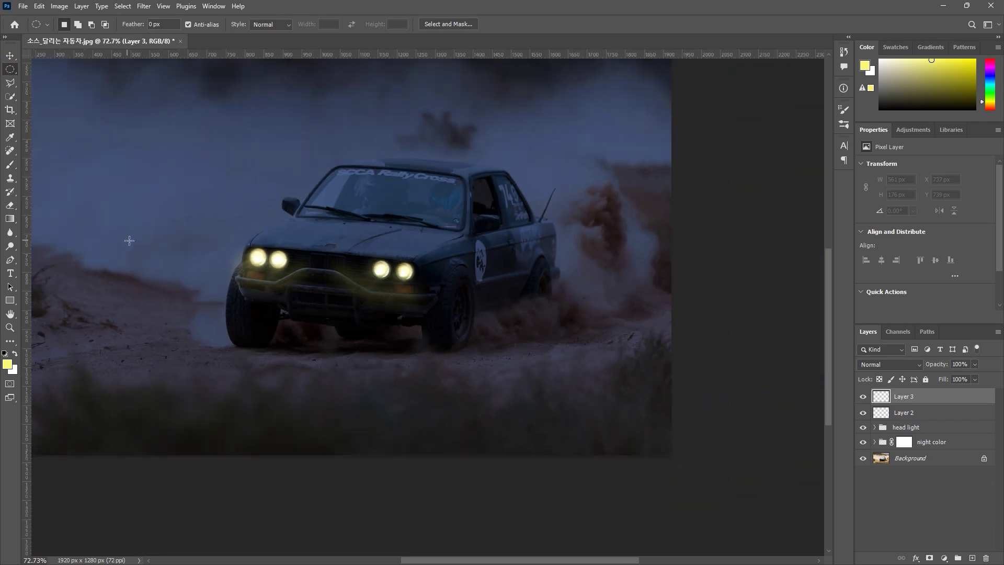
{"action": "left_click_drag", "start_coordinate": [153, 279], "coordinate": [221, 312]}
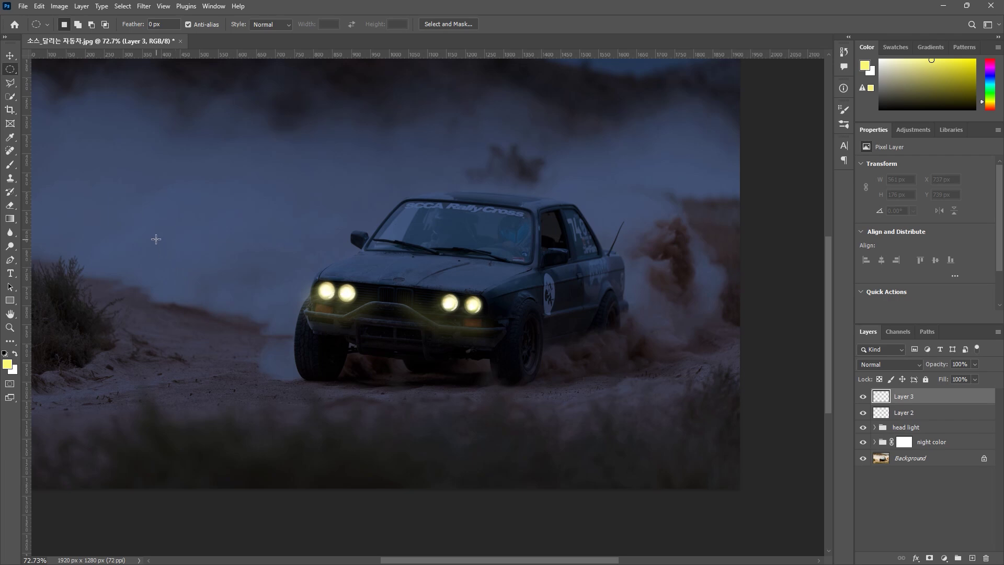
{"action": "left_click_drag", "start_coordinate": [153, 229], "coordinate": [579, 478]}
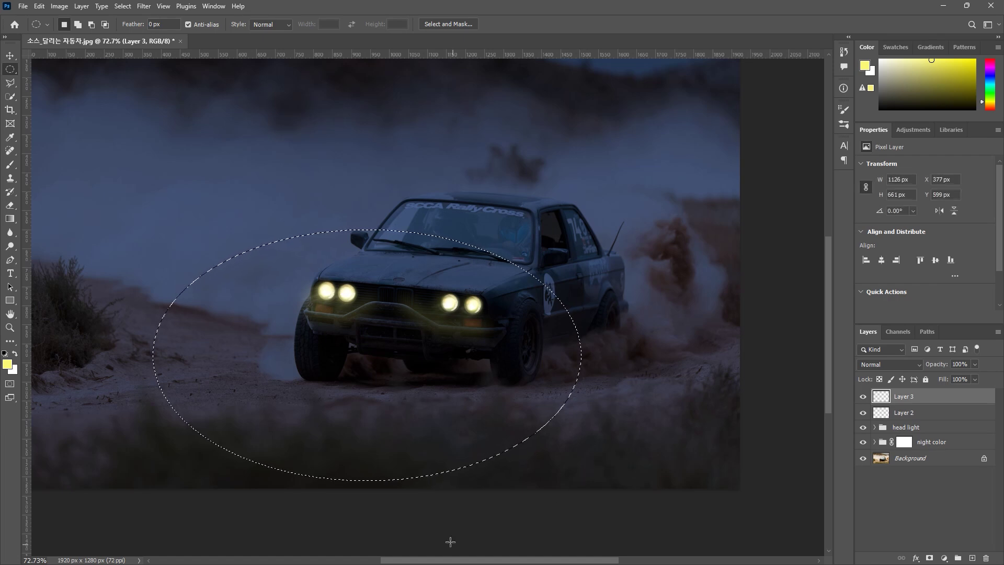
{"action": "left_click_drag", "start_coordinate": [404, 480], "coordinate": [401, 466]}
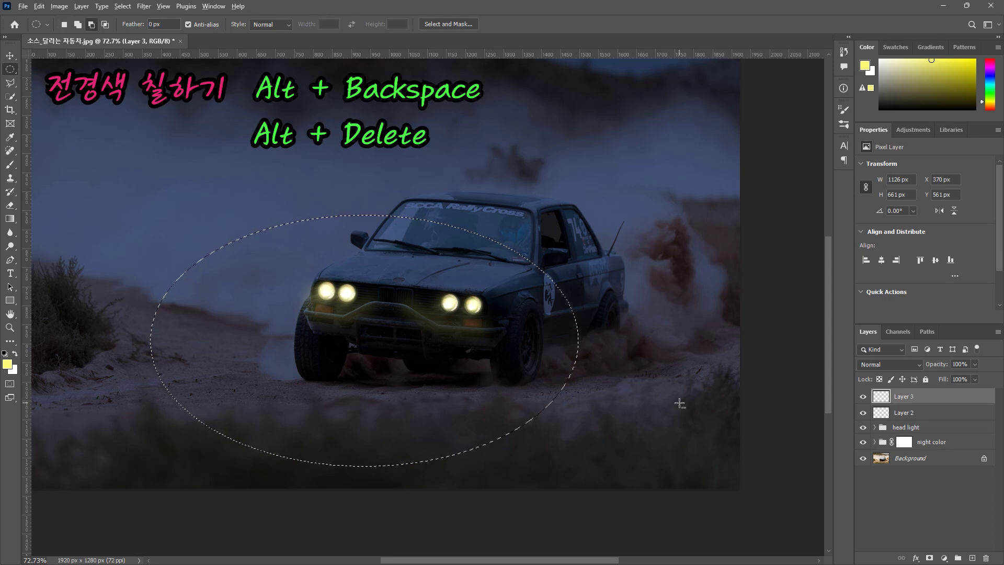
Fill the elliptical selection with the yellow foreground color, deselect it, and set the layer's opacity to 50%
{"action": "key", "text": "alt+BackSpace"}
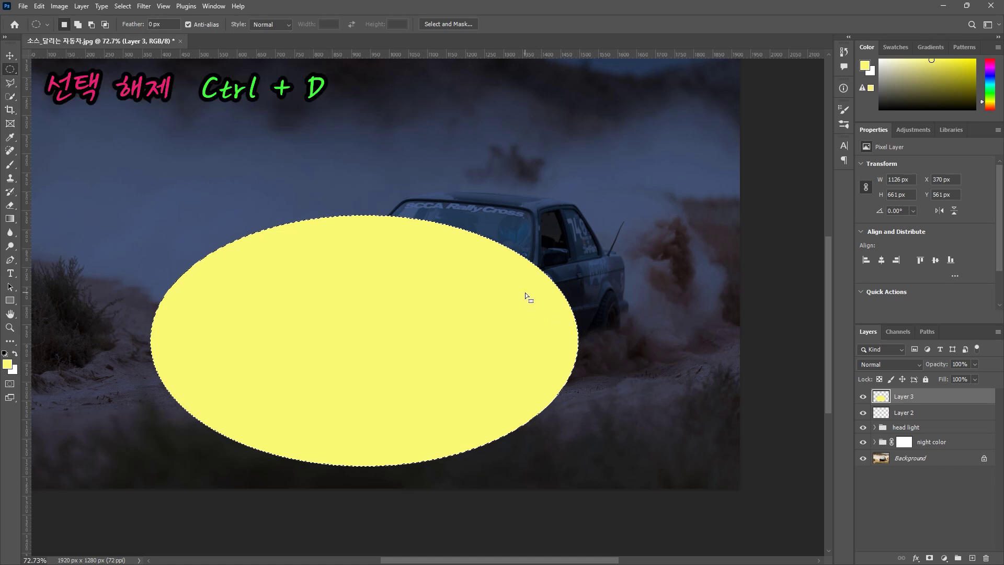
{"action": "key", "text": "ctrl+d"}
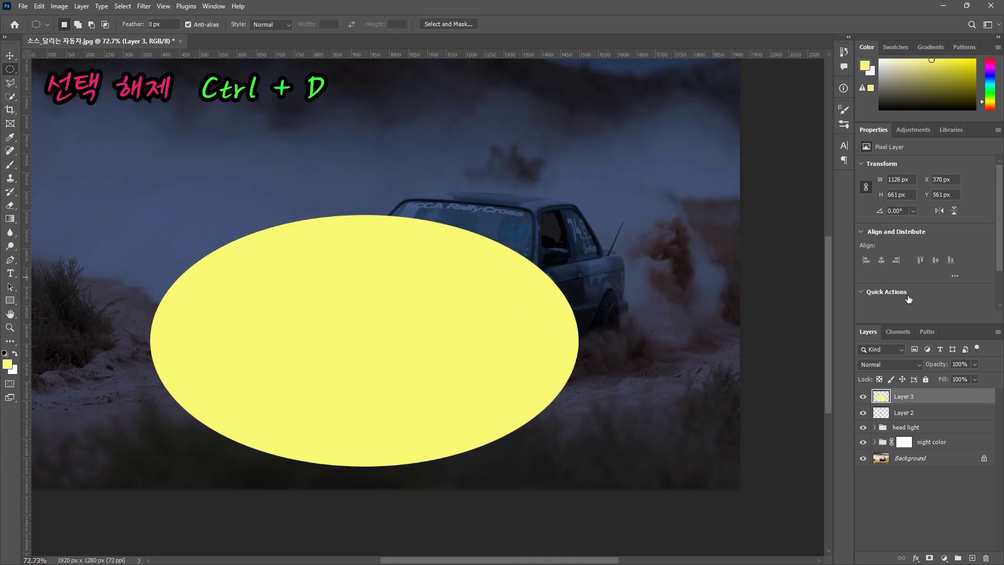
{"action": "left_click", "coordinate": [974, 365]}
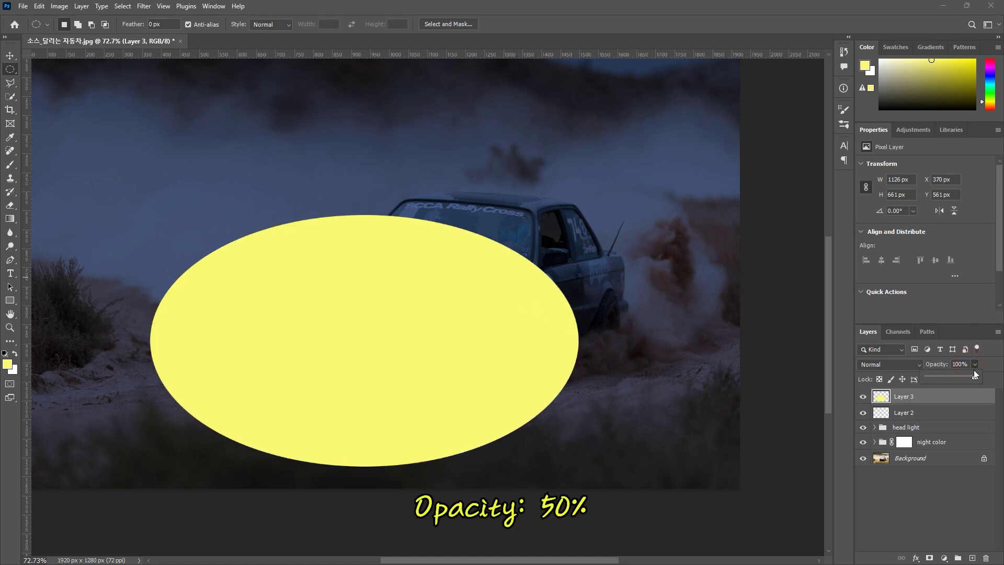
{"action": "left_click", "coordinate": [962, 364]}
{"action": "type", "text": "50"}
{"action": "key", "text": "Return"}
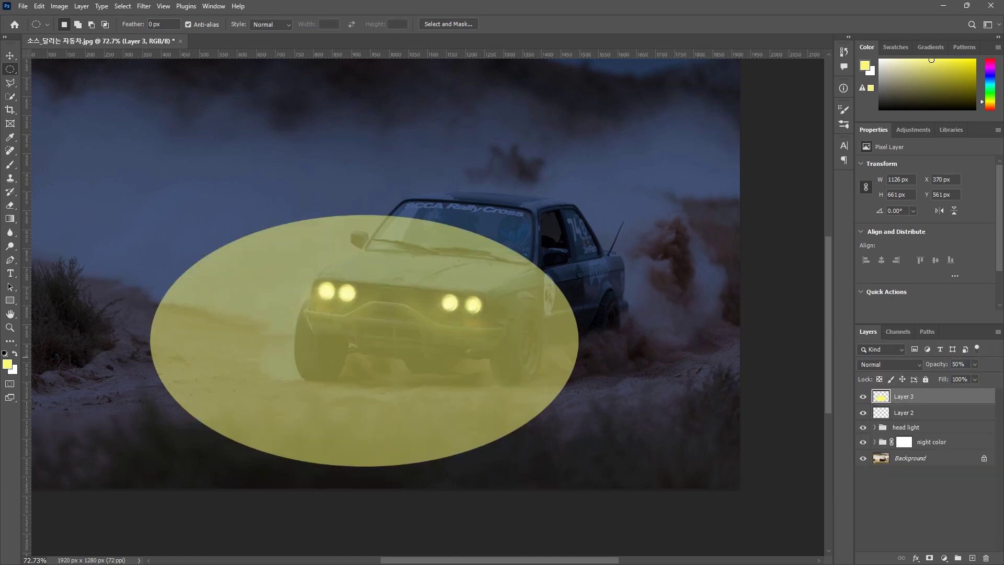
Convert the yellow ellipse layer to a smart object and apply a Gaussian Blur of radius 250 pixels
{"action": "right_click", "coordinate": [927, 398]}
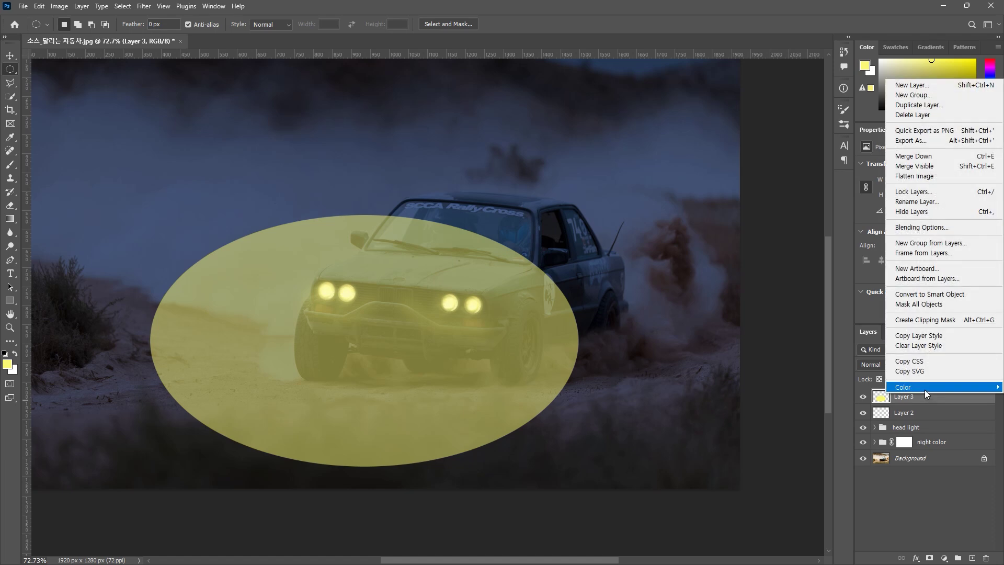
{"action": "left_click", "coordinate": [939, 296]}
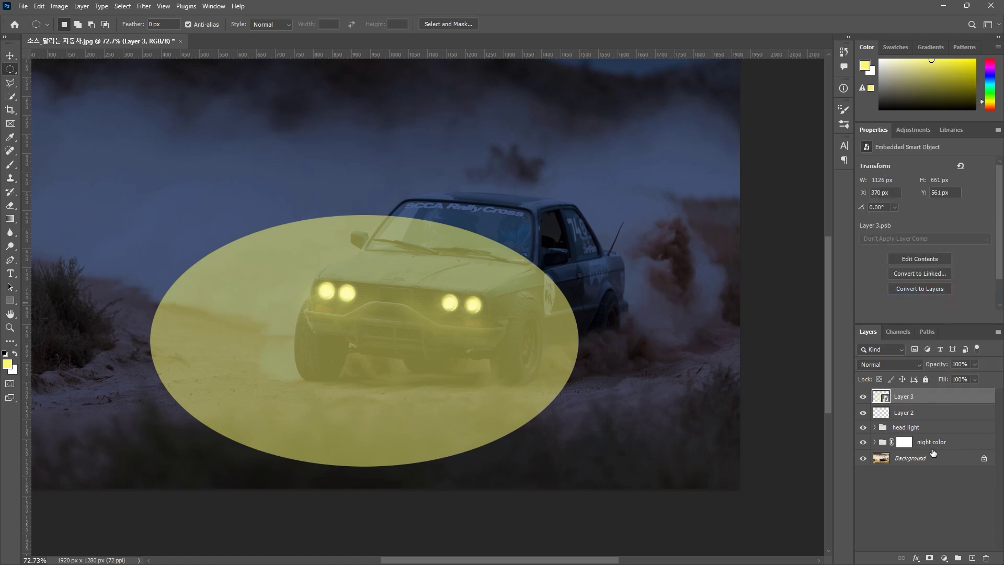
{"action": "left_click", "coordinate": [145, 7]}
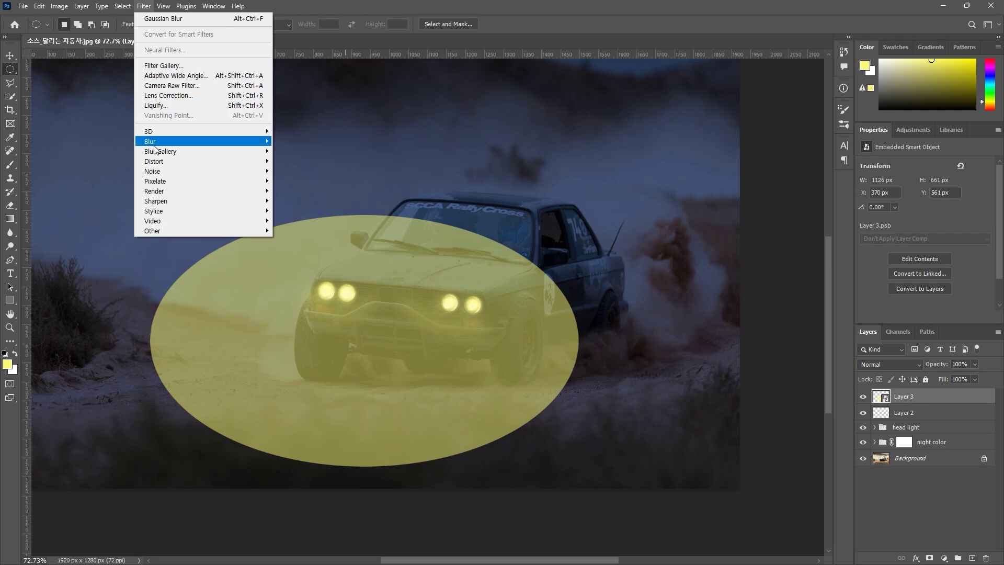
{"action": "mouse_move", "coordinate": [155, 146]}
{"action": "left_click", "coordinate": [311, 181]}
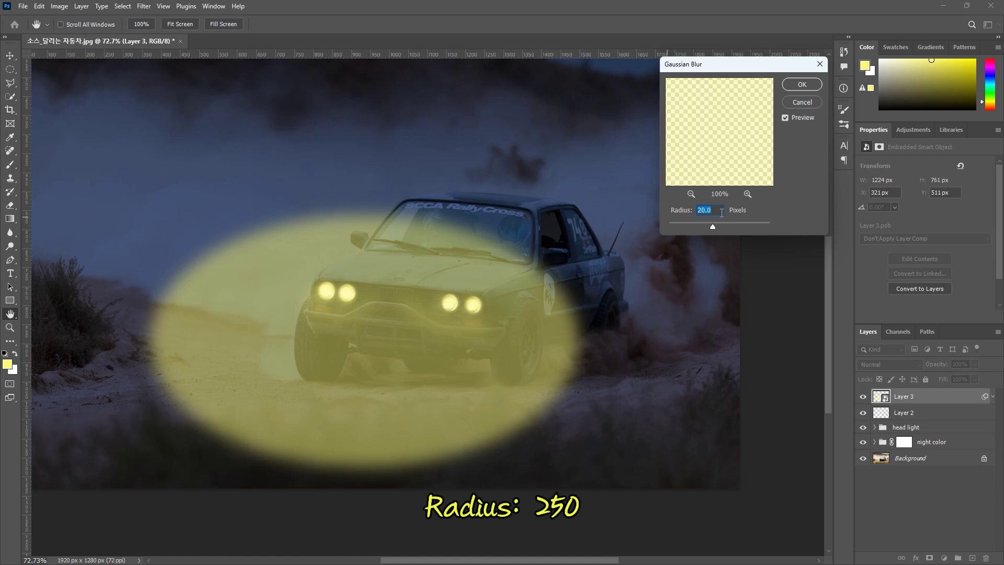
{"action": "type", "text": "250"}
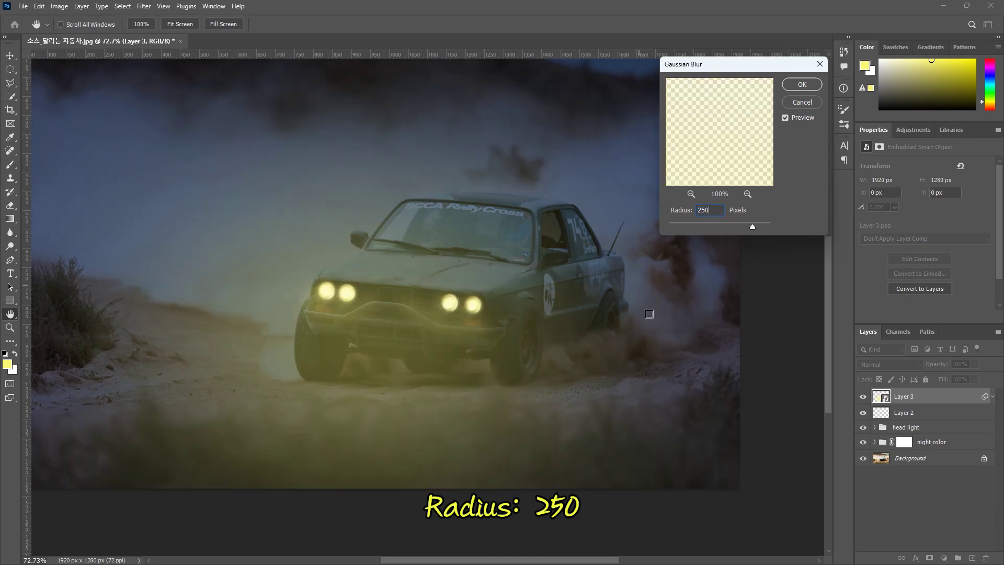
{"action": "left_click", "coordinate": [802, 84]}
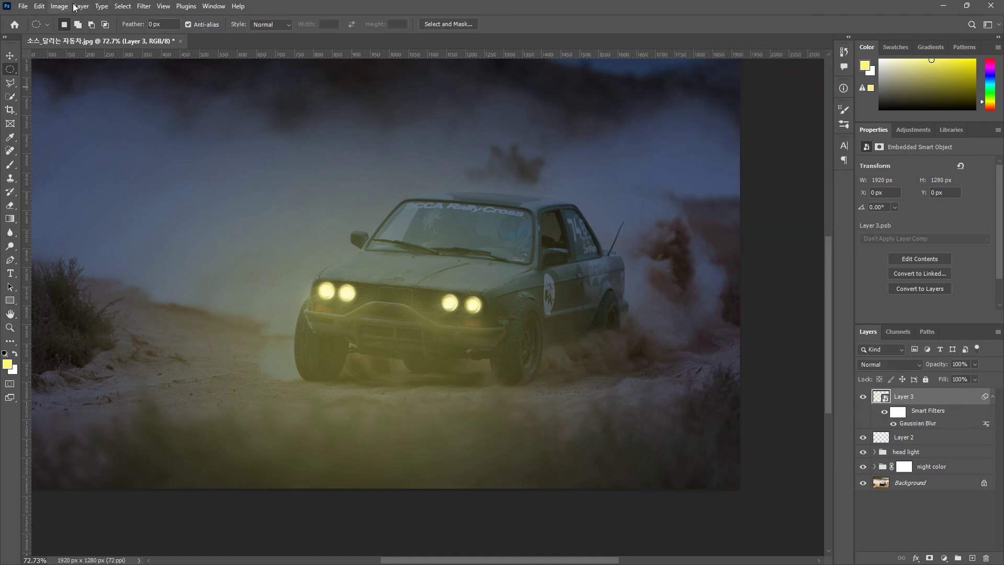
Apply a Hue/Saturation adjustment with saturation -30 to the blurred yellow glow on Layer 3
{"action": "left_click", "coordinate": [57, 6]}
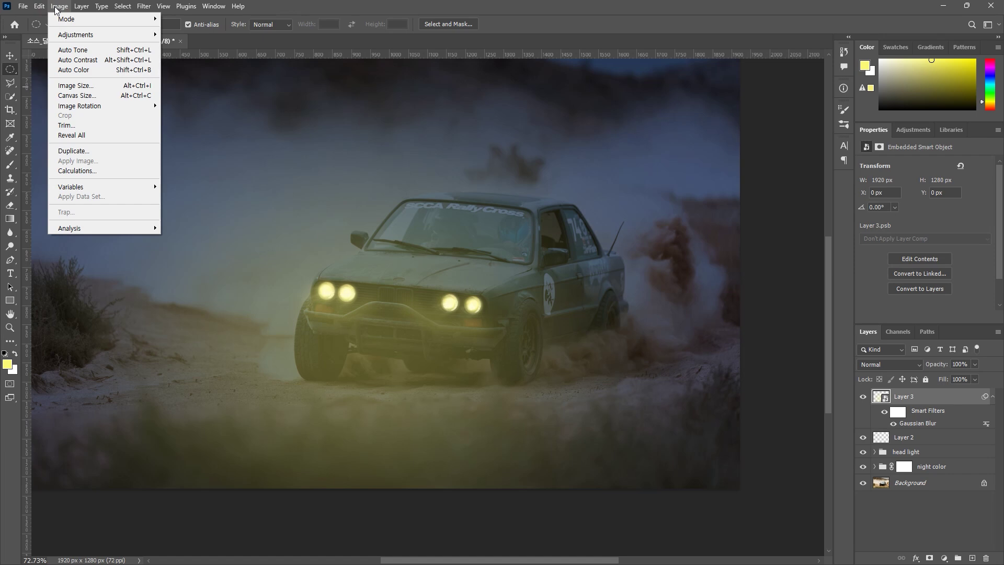
{"action": "mouse_move", "coordinate": [73, 37]}
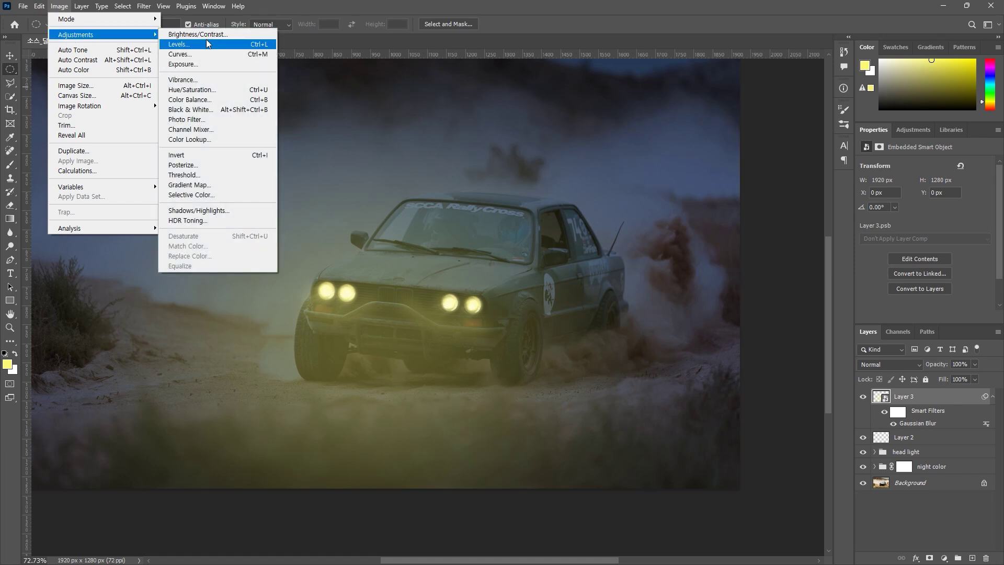
{"action": "left_click", "coordinate": [207, 90]}
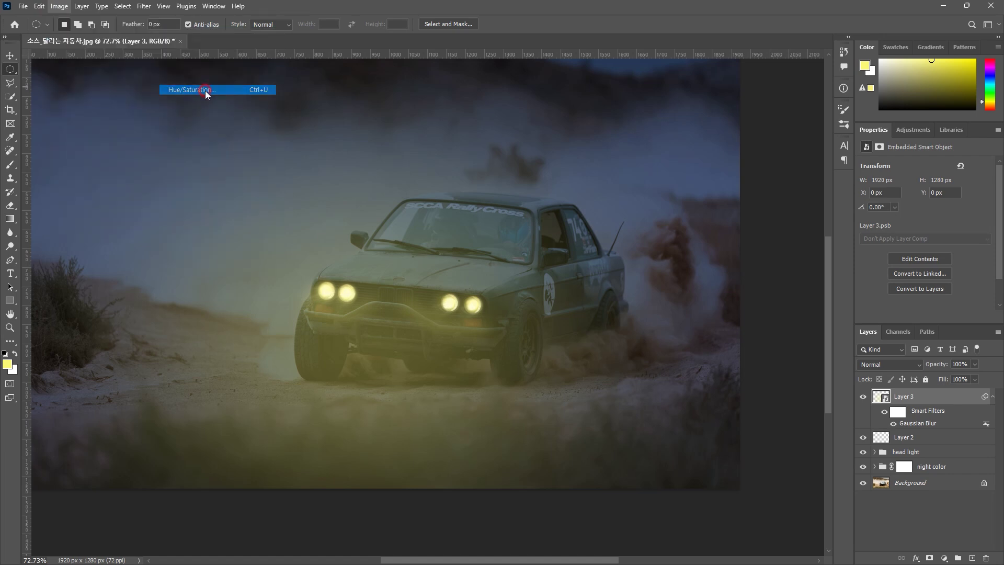
{"action": "left_click_drag", "start_coordinate": [508, 117], "coordinate": [756, 77]}
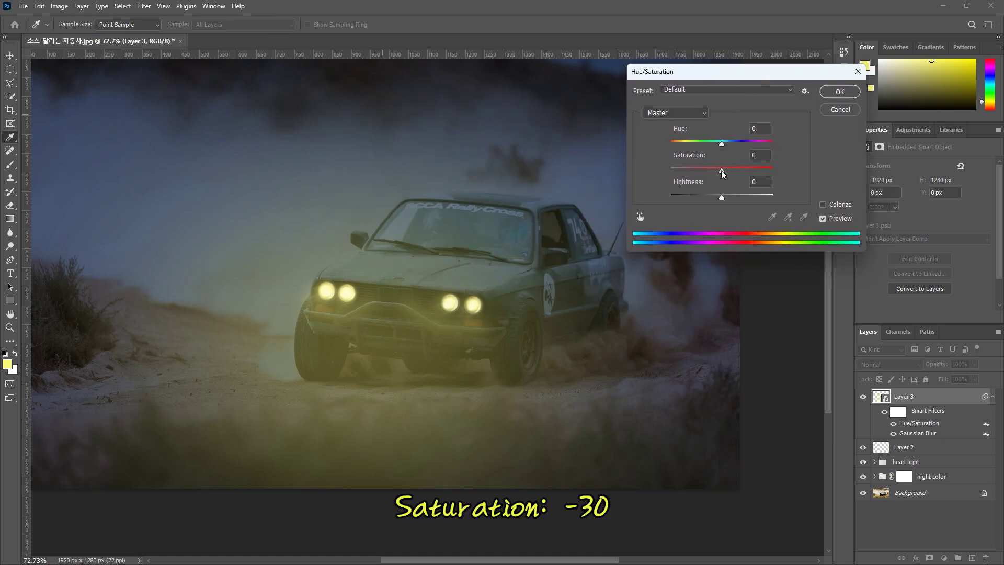
{"action": "left_click_drag", "start_coordinate": [723, 171], "coordinate": [707, 175]}
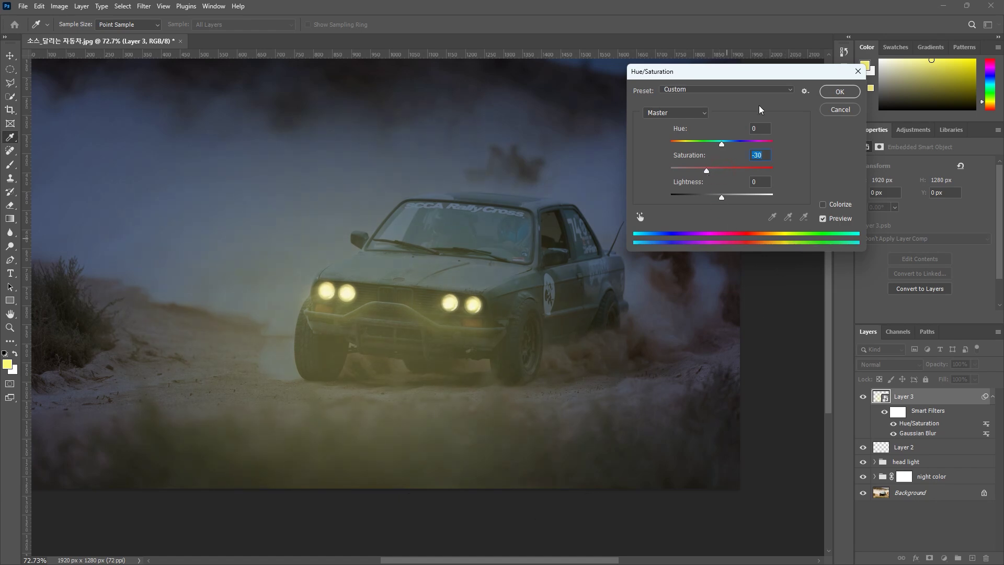
{"action": "left_click_drag", "start_coordinate": [746, 72], "coordinate": [812, 83]}
{"action": "left_click", "coordinate": [889, 228]}
{"action": "left_click", "coordinate": [889, 229]}
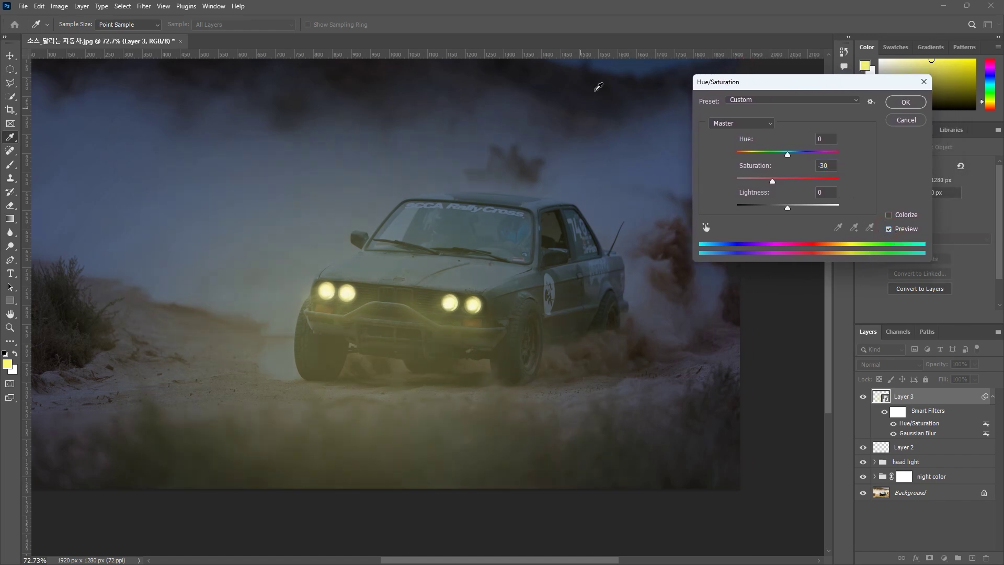
{"action": "left_click", "coordinate": [905, 102]}
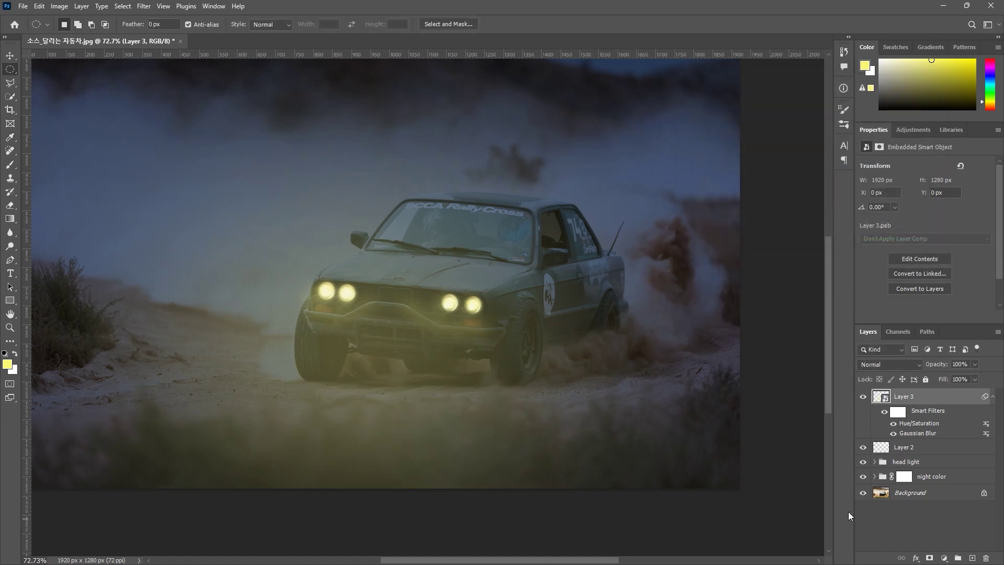
Compare the whole image with and without the yellow glow of Layer 3
{"action": "scroll", "coordinate": [547, 406], "scroll_direction": "down", "scroll_amount": 3}
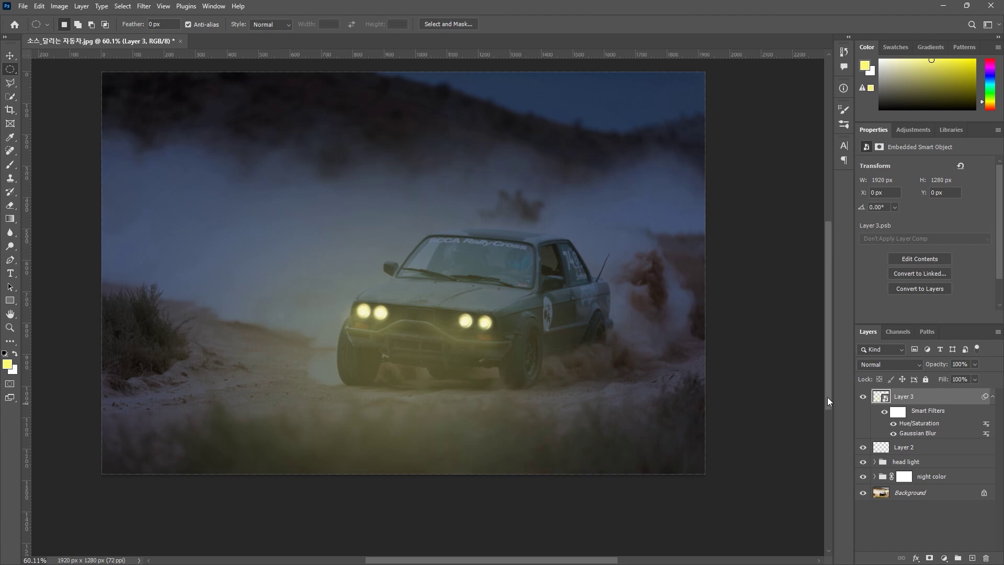
{"action": "left_click", "coordinate": [863, 398]}
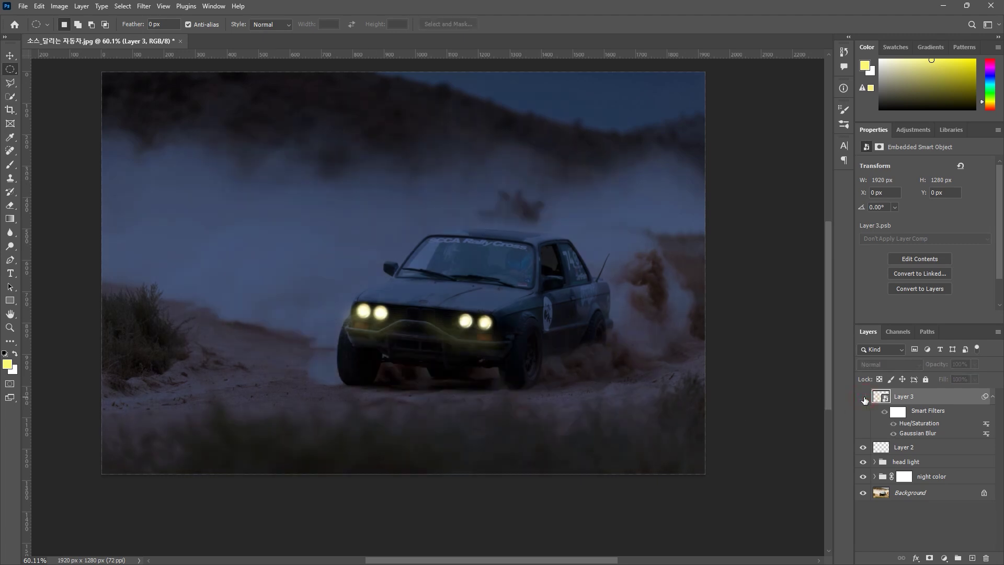
{"action": "left_click", "coordinate": [864, 397]}
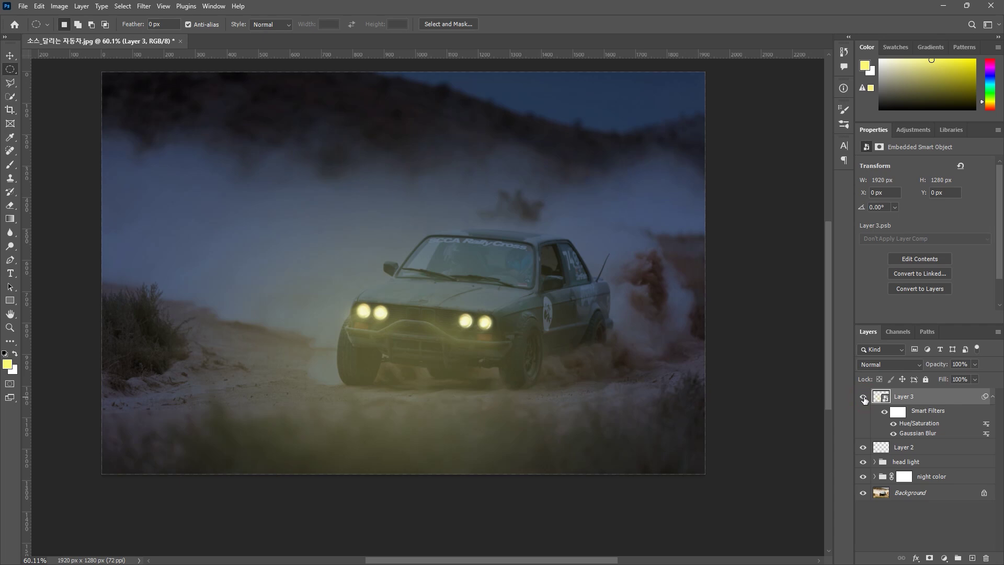
{"action": "left_click", "coordinate": [863, 397]}
{"action": "left_click", "coordinate": [863, 397]}
Review the Hue/Saturation and Gaussian Blur smart filter settings of Layer 3 without changing them
{"action": "left_click", "coordinate": [877, 432]}
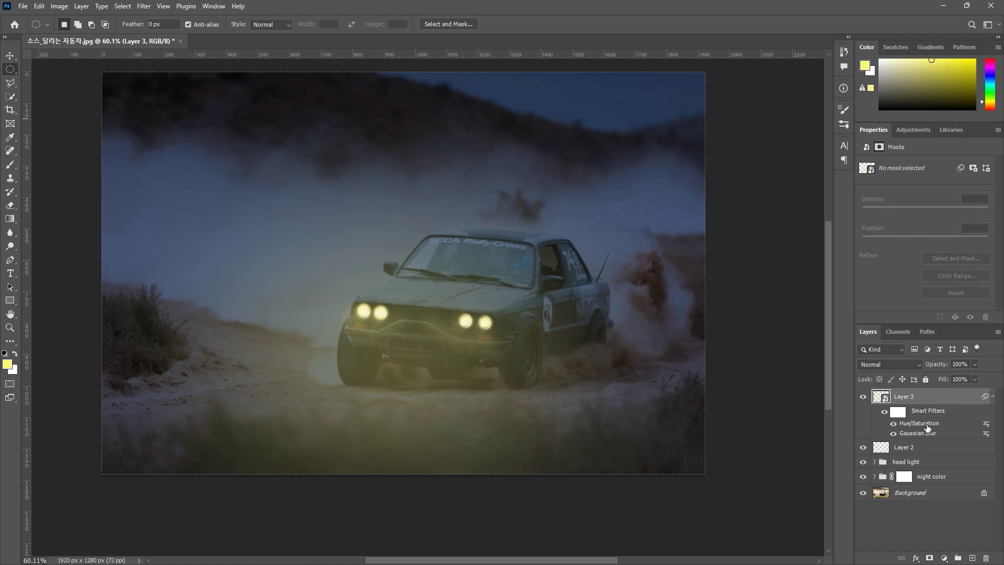
{"action": "double_click", "coordinate": [927, 426]}
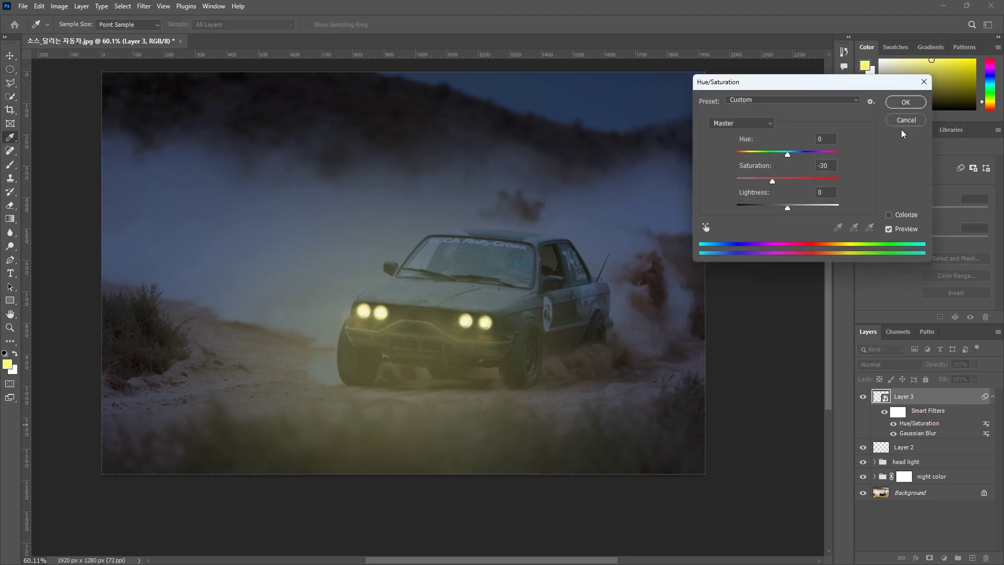
{"action": "left_click", "coordinate": [924, 82]}
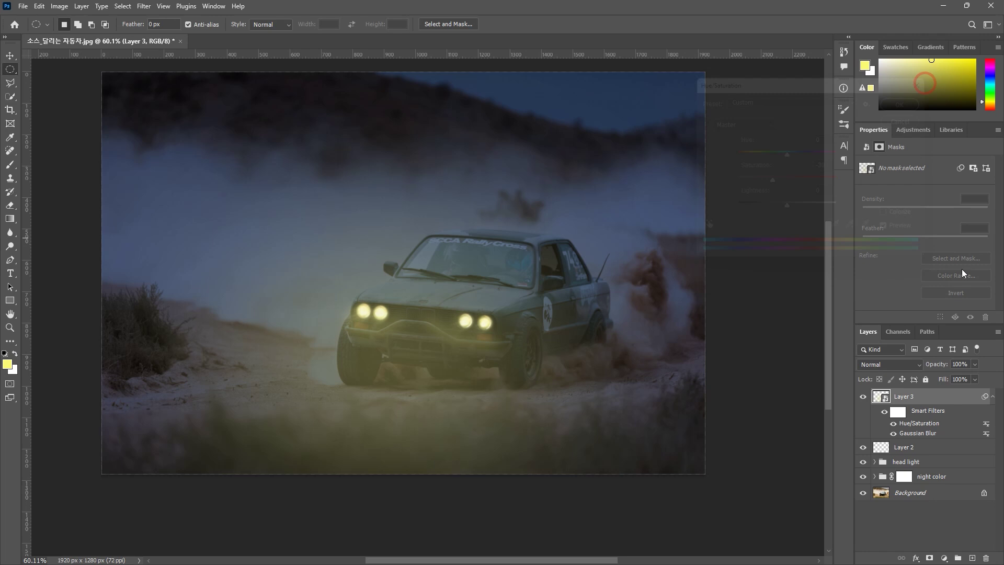
{"action": "double_click", "coordinate": [922, 434]}
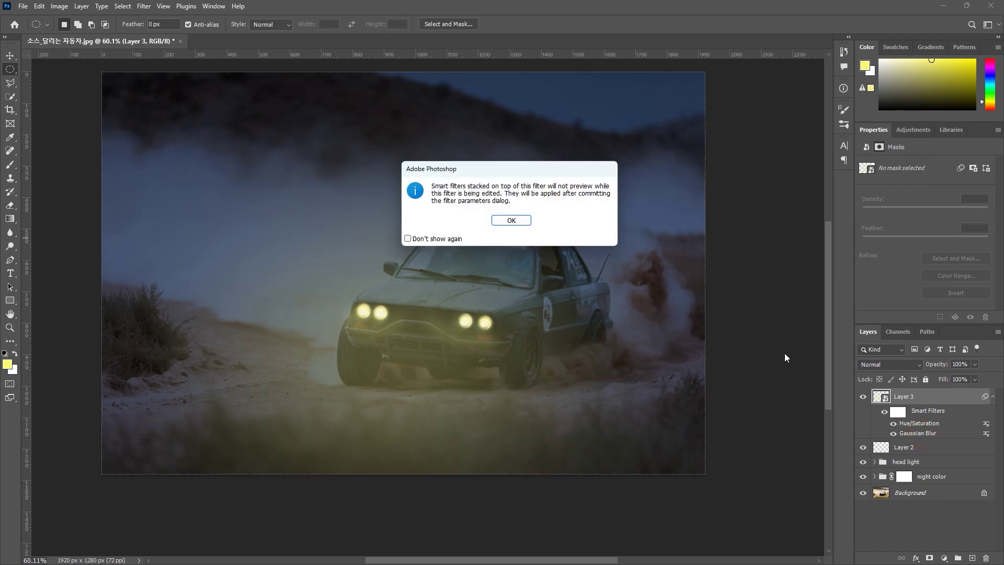
{"action": "left_click", "coordinate": [511, 220]}
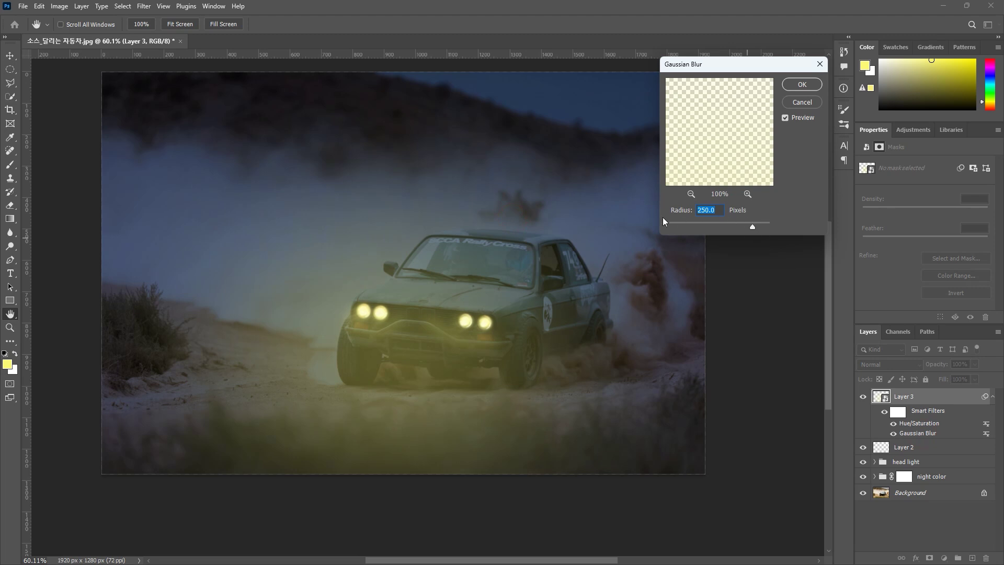
{"action": "left_click", "coordinate": [819, 64]}
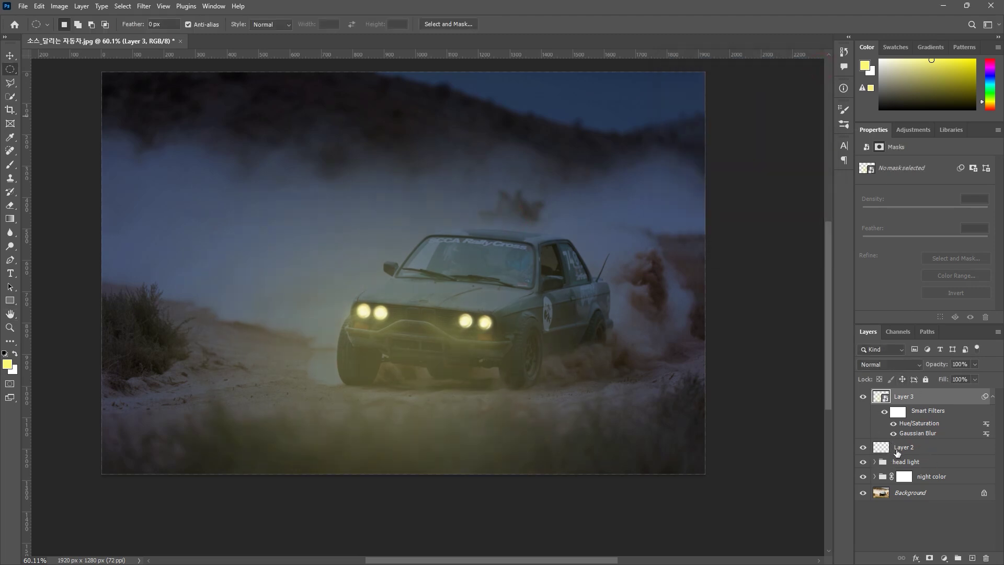
Add a white layer mask to the yellow glow on Layer 3
{"action": "left_click", "coordinate": [907, 448]}
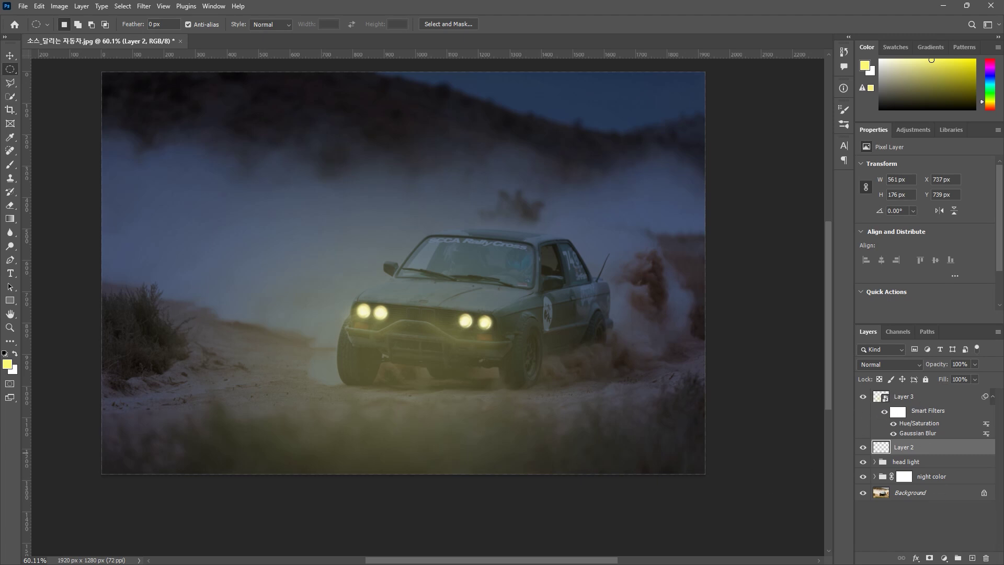
{"action": "left_click", "coordinate": [904, 396]}
{"action": "key", "text": "v"}
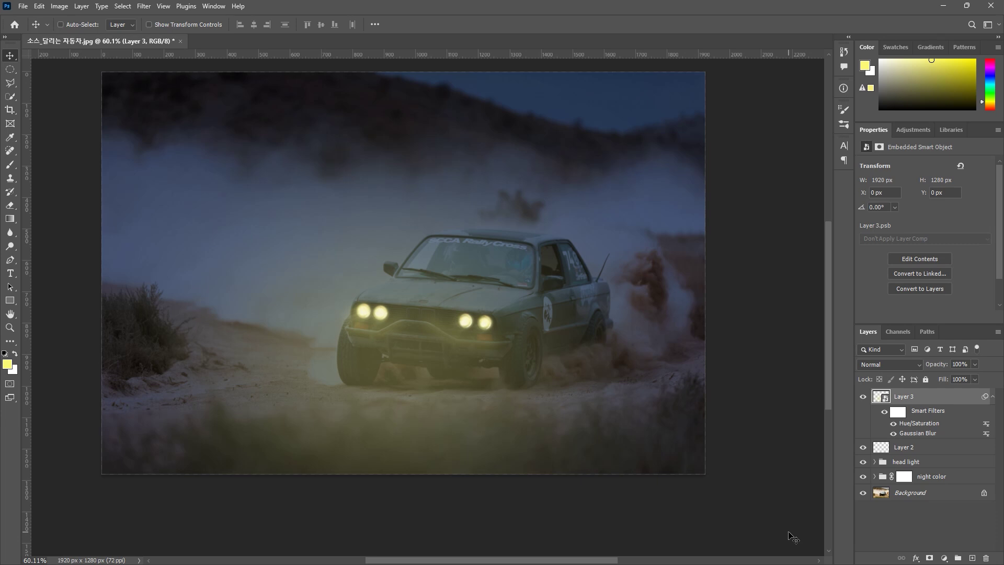
{"action": "left_click", "coordinate": [929, 558]}
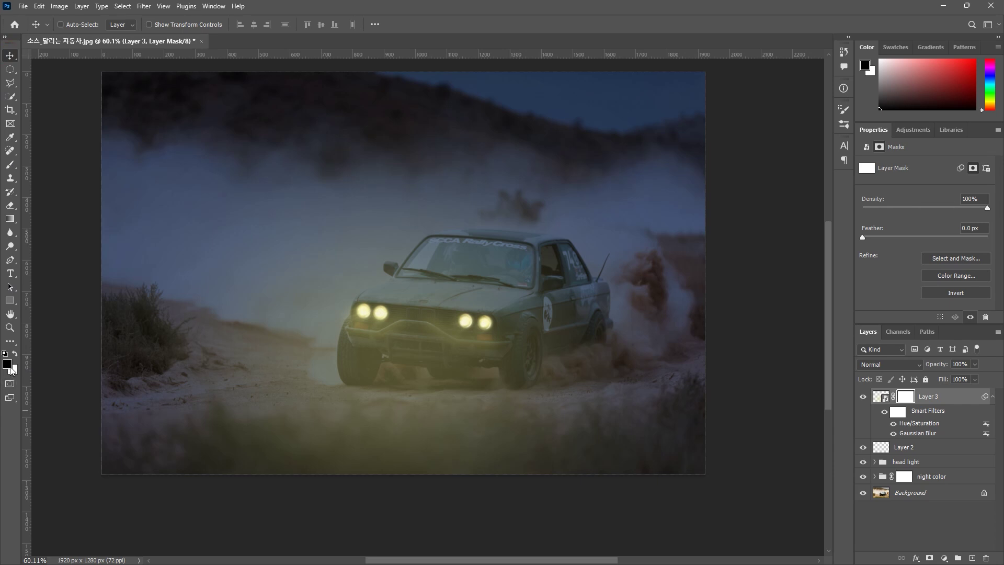
Paint on Layer 3's mask with a black 250 px brush at 20% opacity to soften the glow over the foreground grass
{"action": "left_click", "coordinate": [10, 166]}
{"action": "left_click", "coordinate": [254, 24]}
{"action": "left_click_drag", "start_coordinate": [258, 37], "coordinate": [214, 40]}
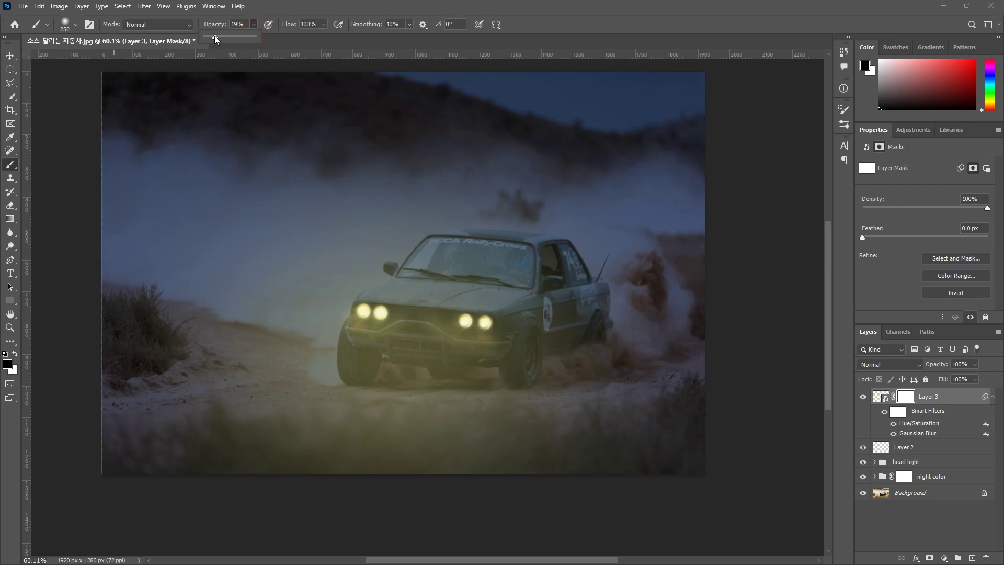
{"action": "left_click", "coordinate": [233, 26]}
{"action": "type", "text": "20"}
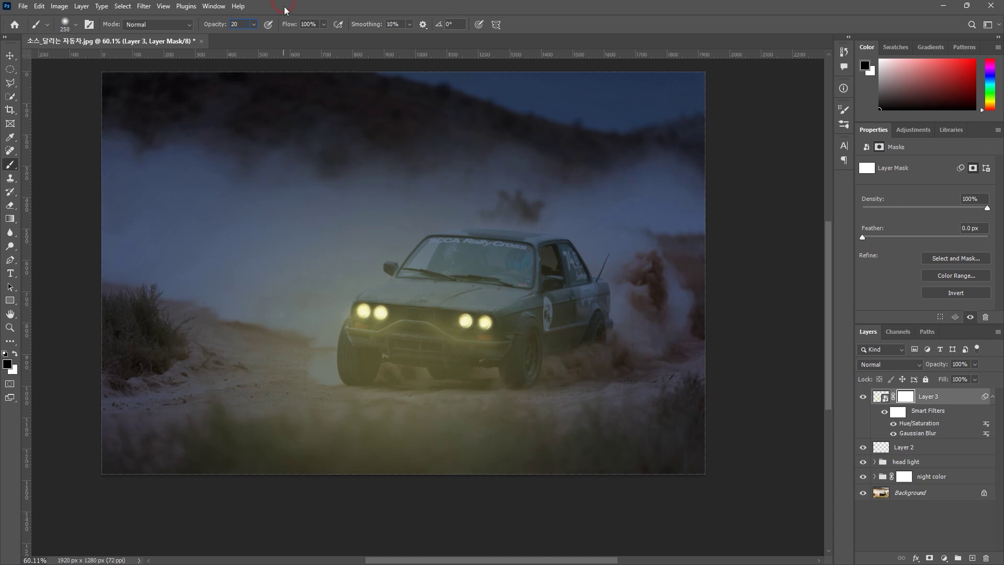
{"action": "left_click", "coordinate": [112, 498]}
{"action": "mouse_move", "coordinate": [212, 471]}
{"action": "left_mouse_down"}
{"action": "mouse_move", "coordinate": [269, 457]}
{"action": "mouse_move", "coordinate": [417, 466]}
{"action": "mouse_move", "coordinate": [385, 457]}
{"action": "mouse_move", "coordinate": [312, 459]}
{"action": "mouse_move", "coordinate": [422, 470]}
{"action": "mouse_move", "coordinate": [601, 453]}
{"action": "mouse_move", "coordinate": [642, 464]}
{"action": "left_mouse_up"}
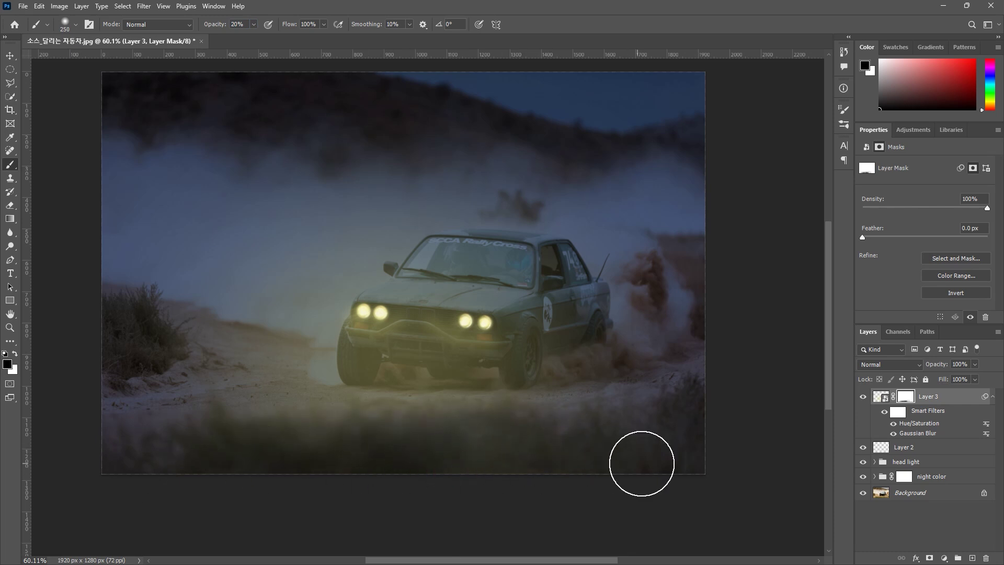
{"action": "scroll", "coordinate": [585, 358], "scroll_direction": "down", "scroll_amount": 2}
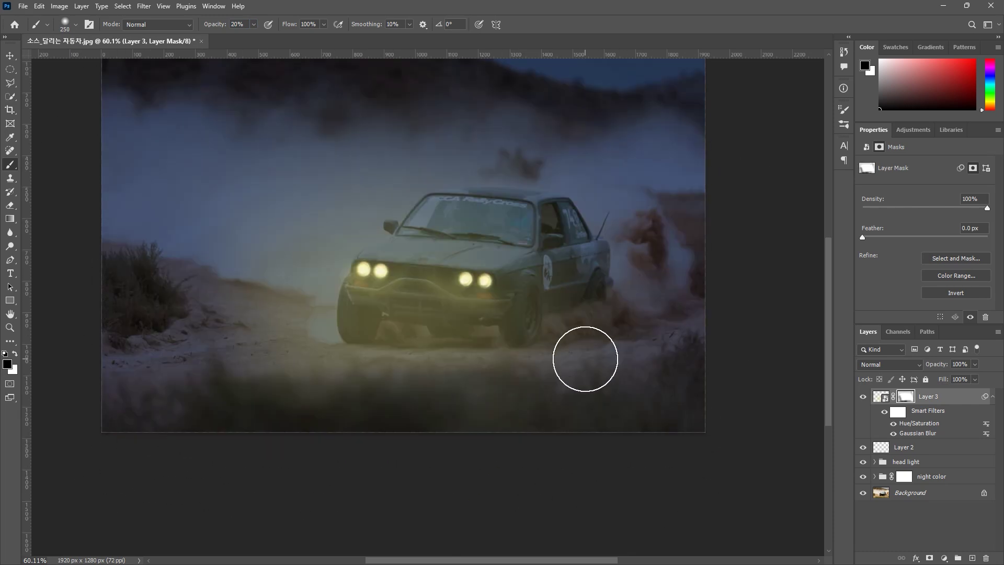
{"action": "scroll", "coordinate": [585, 359], "scroll_direction": "down", "scroll_amount": 1}
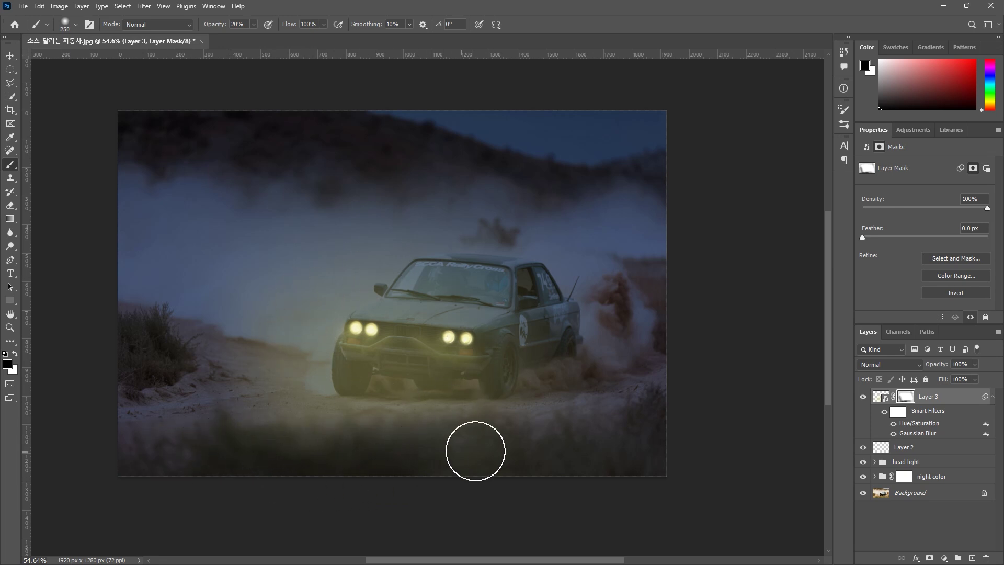
{"action": "left_click", "coordinate": [10, 55]}
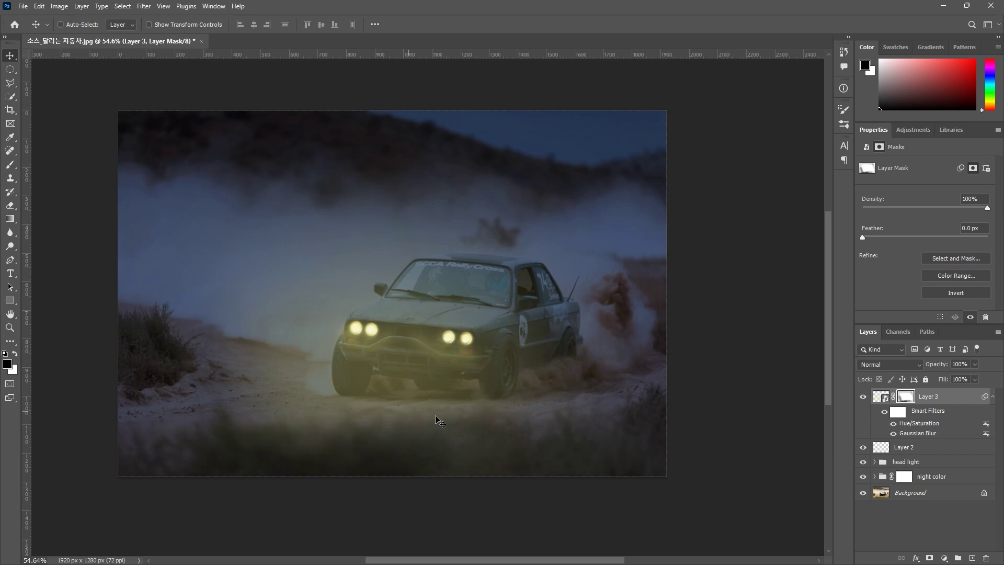
Outline the foreground grass on the Background with the Polygonal Lasso, copy it to a new layer, and check the cut-out alone
{"action": "left_click", "coordinate": [934, 478]}
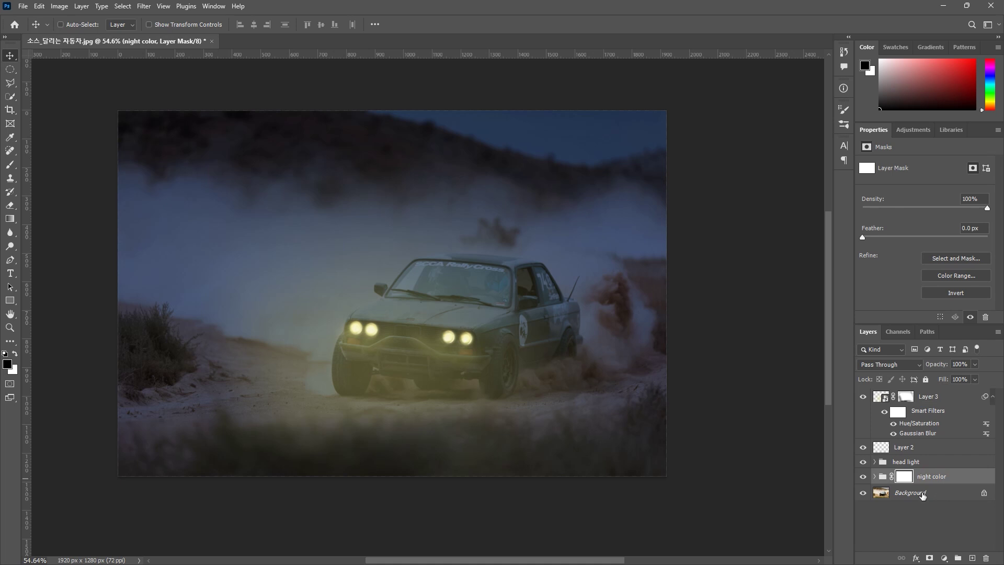
{"action": "left_click", "coordinate": [950, 521]}
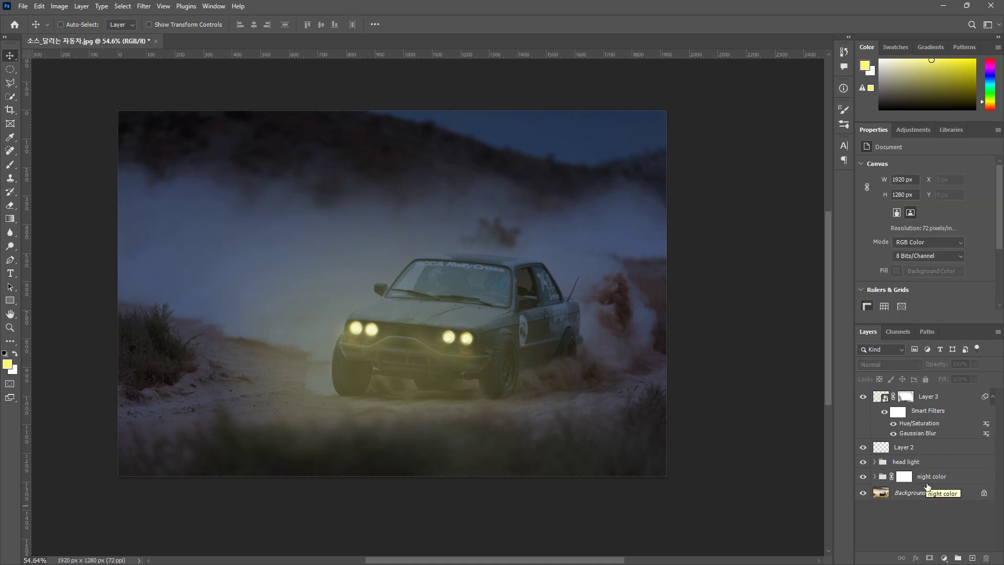
{"action": "left_click", "coordinate": [916, 497]}
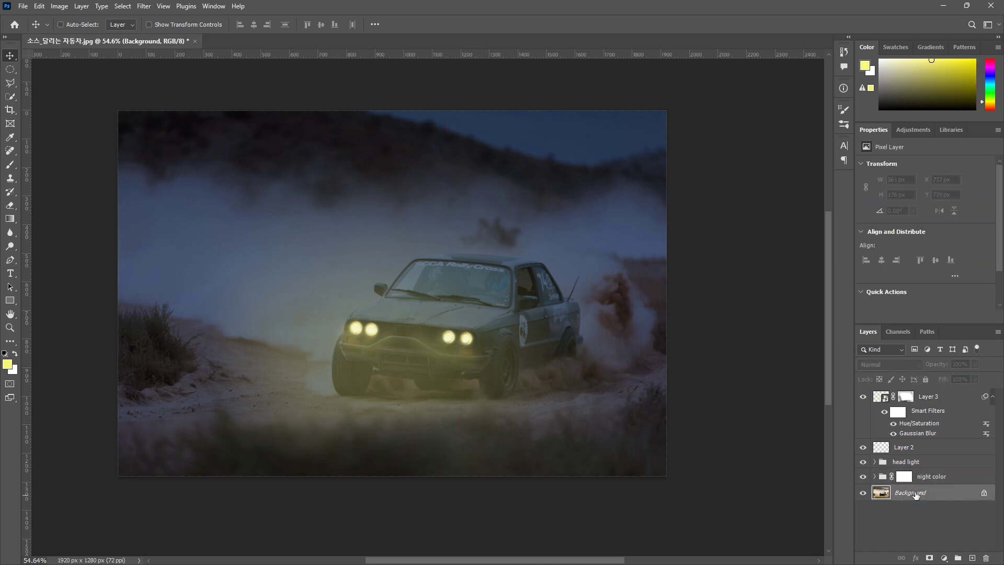
{"action": "left_click", "coordinate": [10, 83]}
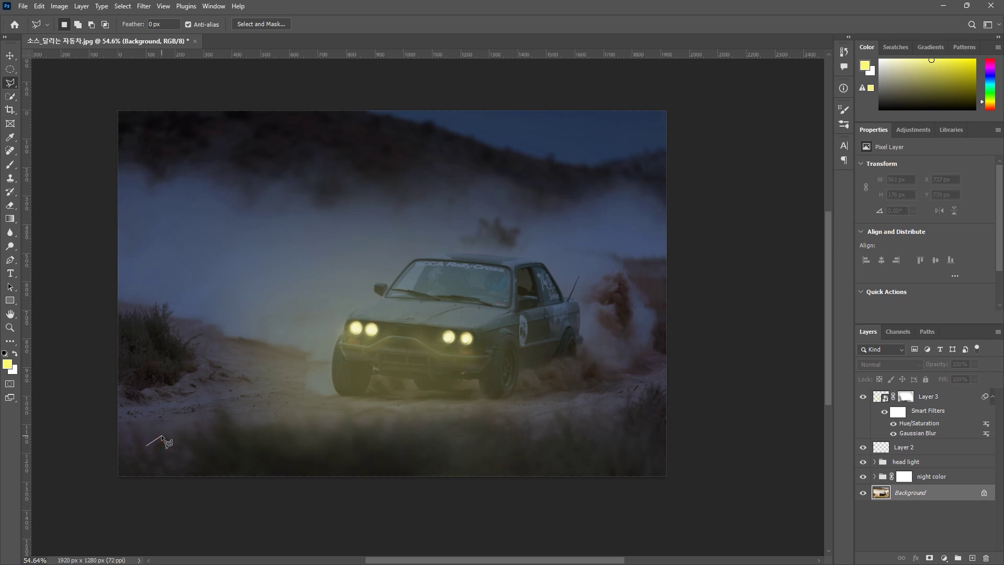
{"action": "mouse_move", "coordinate": [208, 420]}
{"action": "left_mouse_down"}
{"action": "mouse_move", "coordinate": [223, 402]}
{"action": "mouse_move", "coordinate": [237, 424]}
{"action": "mouse_move", "coordinate": [271, 419]}
{"action": "left_mouse_up"}
{"action": "mouse_move", "coordinate": [355, 415]}
{"action": "left_mouse_down"}
{"action": "mouse_move", "coordinate": [208, 511]}
{"action": "mouse_move", "coordinate": [116, 438]}
{"action": "mouse_move", "coordinate": [157, 437]}
{"action": "left_mouse_up"}
{"action": "key", "text": "ctrl+j"}
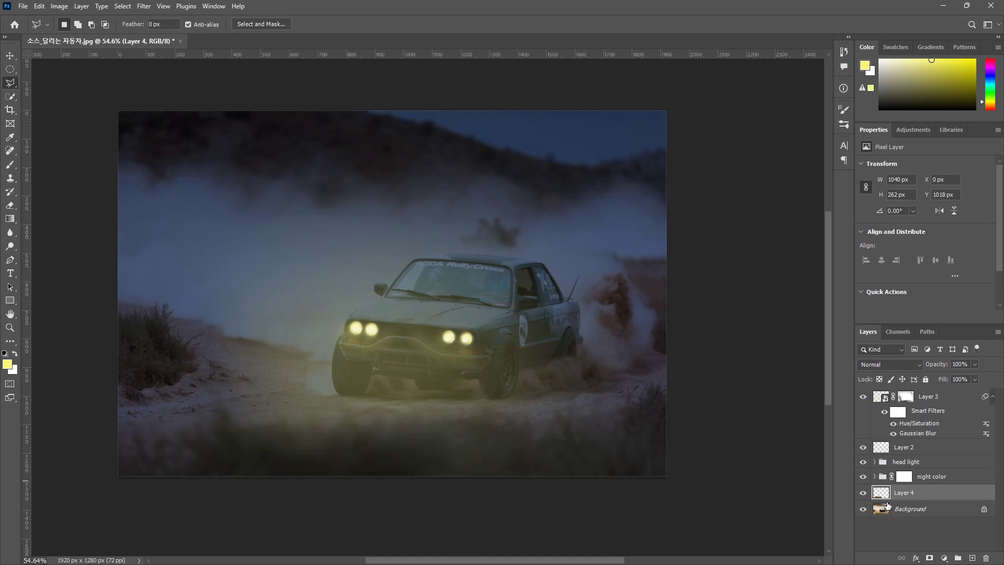
{"action": "left_click", "coordinate": [863, 510]}
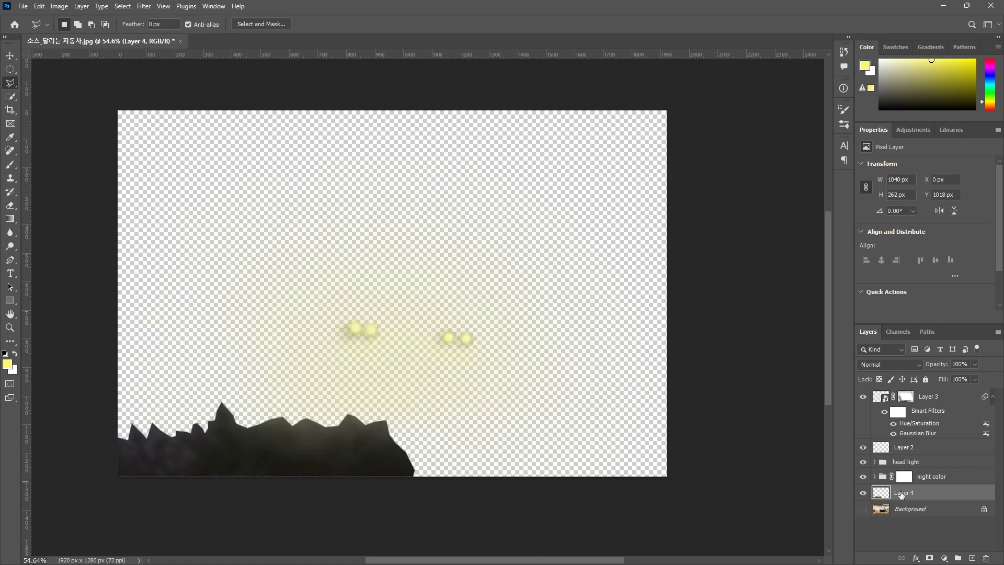
{"action": "left_click", "coordinate": [863, 509]}
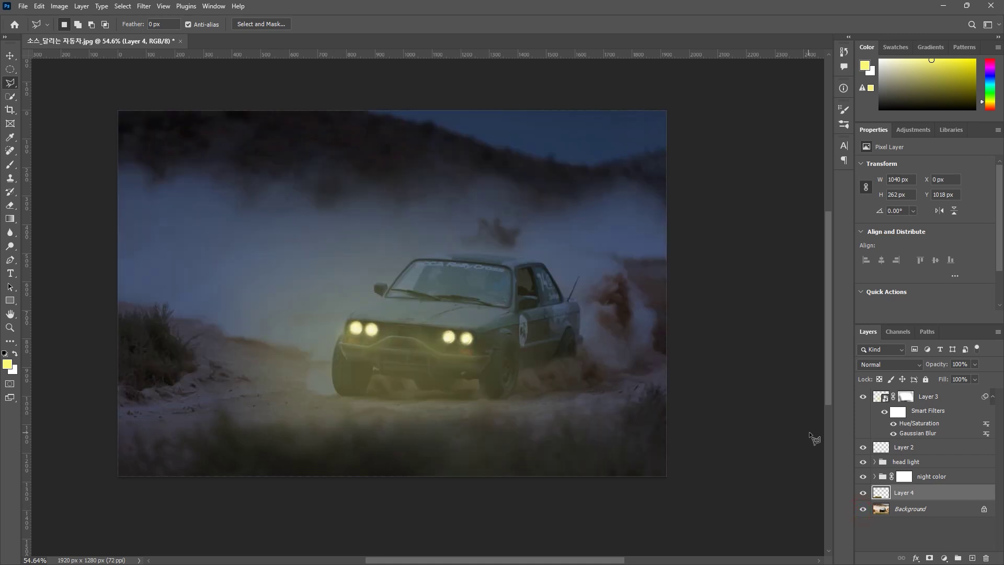
Hide the grass cut-out on Layer 4 and add a new empty layer directly beneath it
{"action": "left_click", "coordinate": [863, 493]}
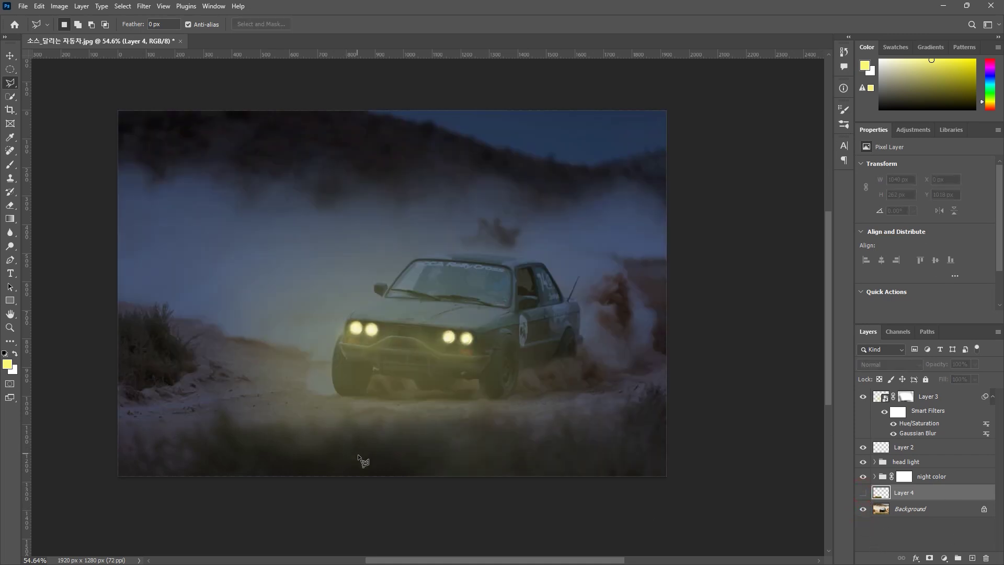
{"action": "left_click", "coordinate": [972, 558]}
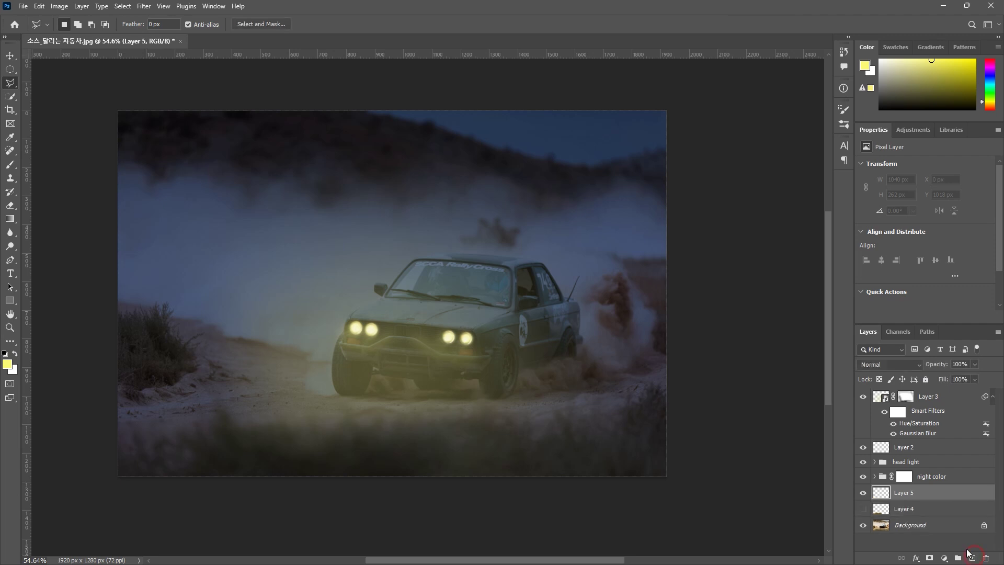
{"action": "left_click_drag", "start_coordinate": [912, 494], "coordinate": [915, 517]}
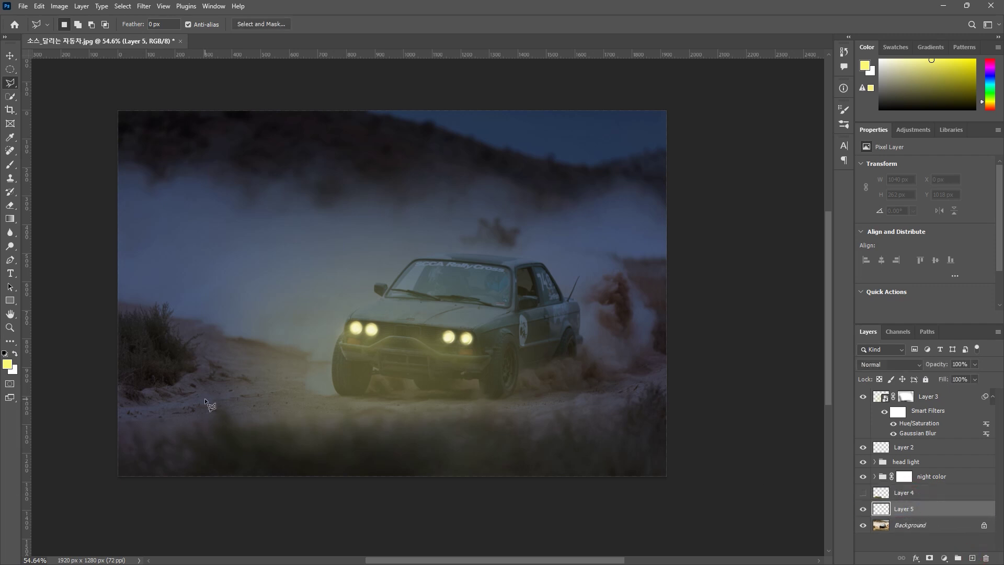
Make a flat elliptical selection about 705 x 149 px on the ground by the front grass, fill it with yellow, and deselect
{"action": "left_click", "coordinate": [9, 70]}
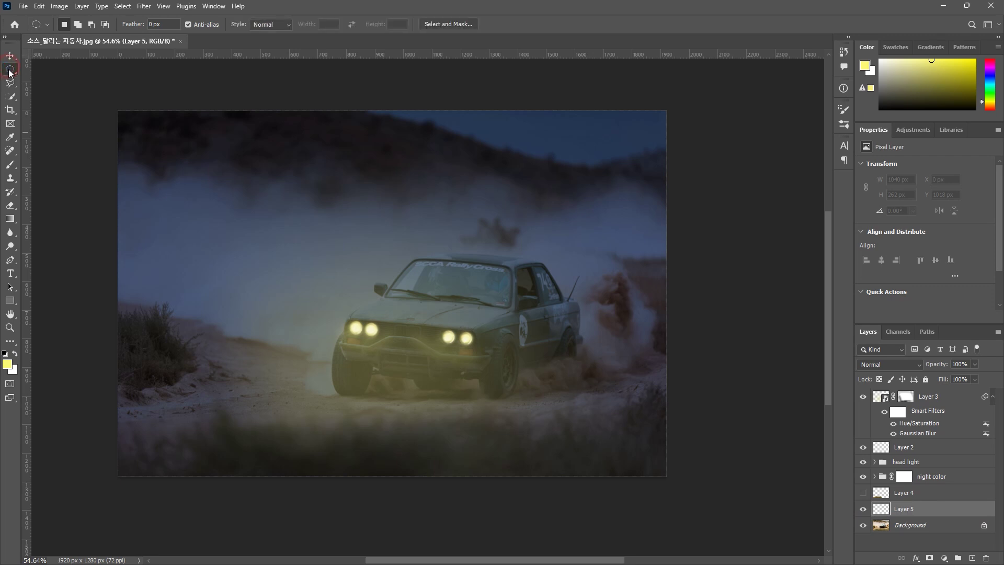
{"action": "left_click_drag", "start_coordinate": [165, 409], "coordinate": [367, 452]}
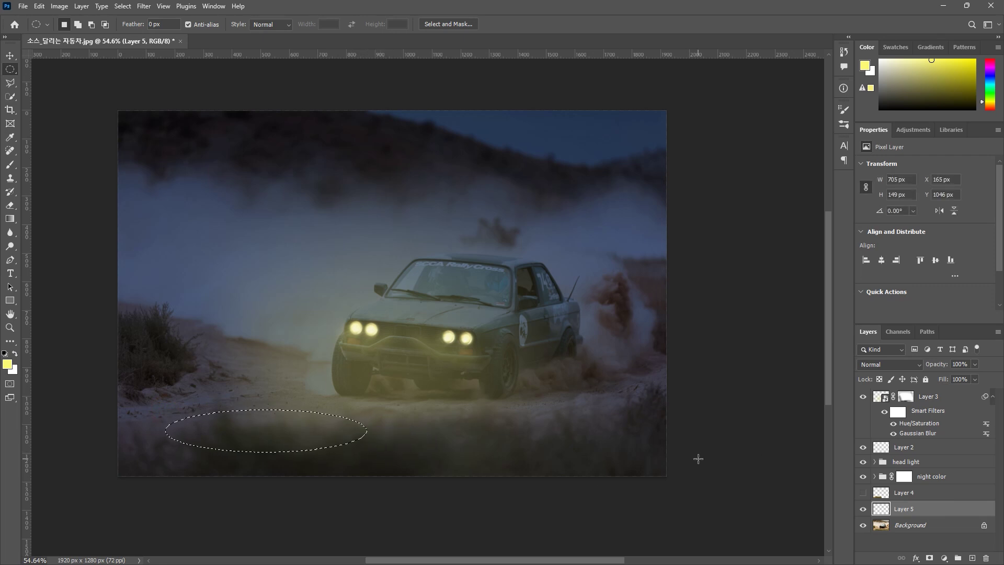
{"action": "left_click_drag", "start_coordinate": [294, 449], "coordinate": [288, 441]}
{"action": "key", "text": "alt"}
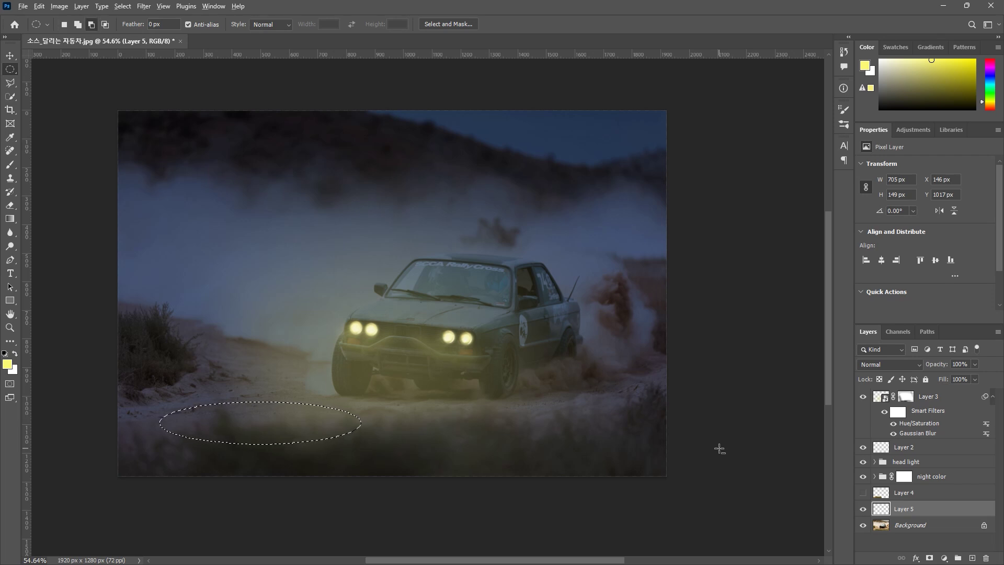
{"action": "key", "text": "alt+BackSpace"}
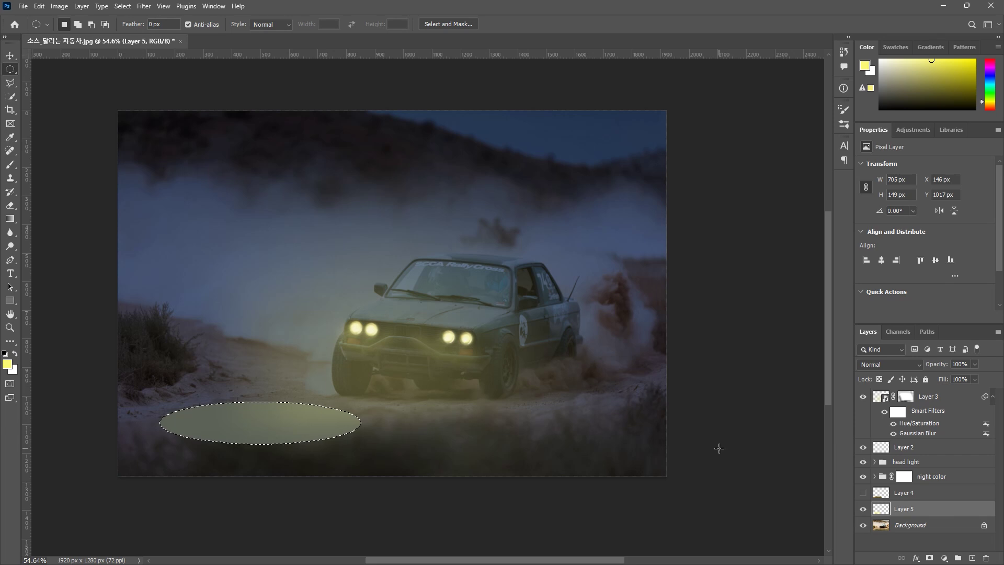
{"action": "key", "text": "ctrl+d"}
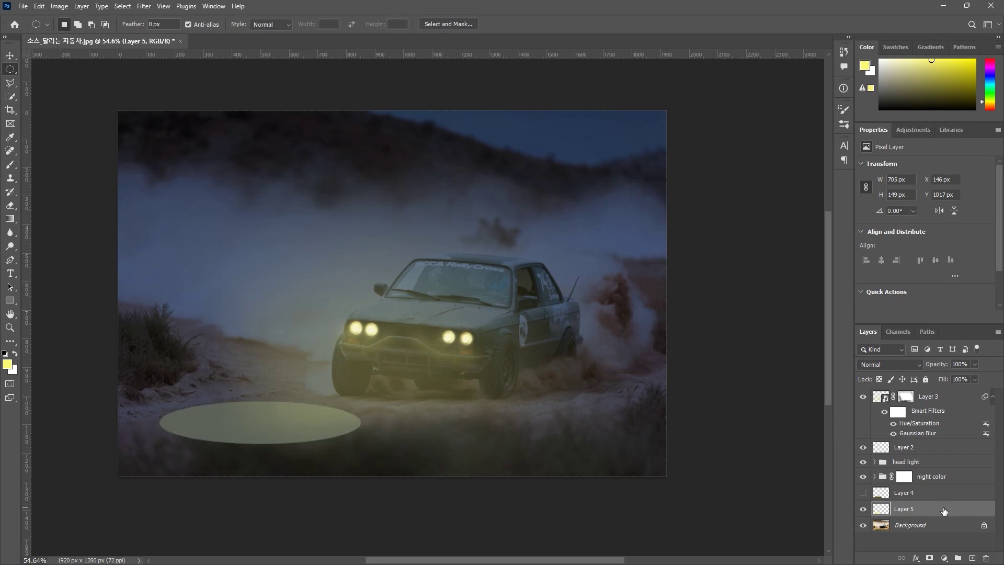
Apply a Gaussian Blur of radius 20 pixels to the yellow ground ellipse on Layer 5
{"action": "left_click", "coordinate": [142, 8]}
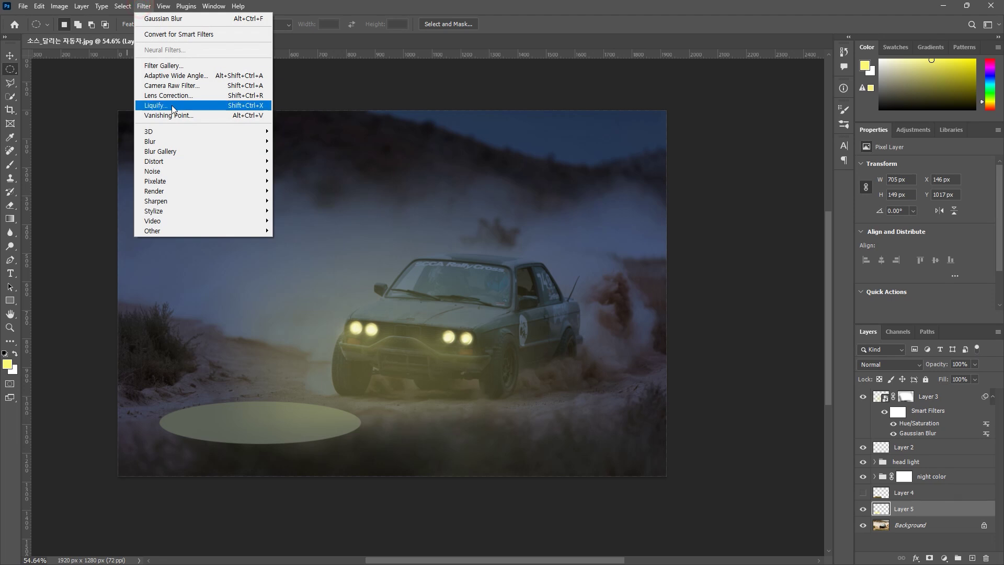
{"action": "mouse_move", "coordinate": [164, 192]}
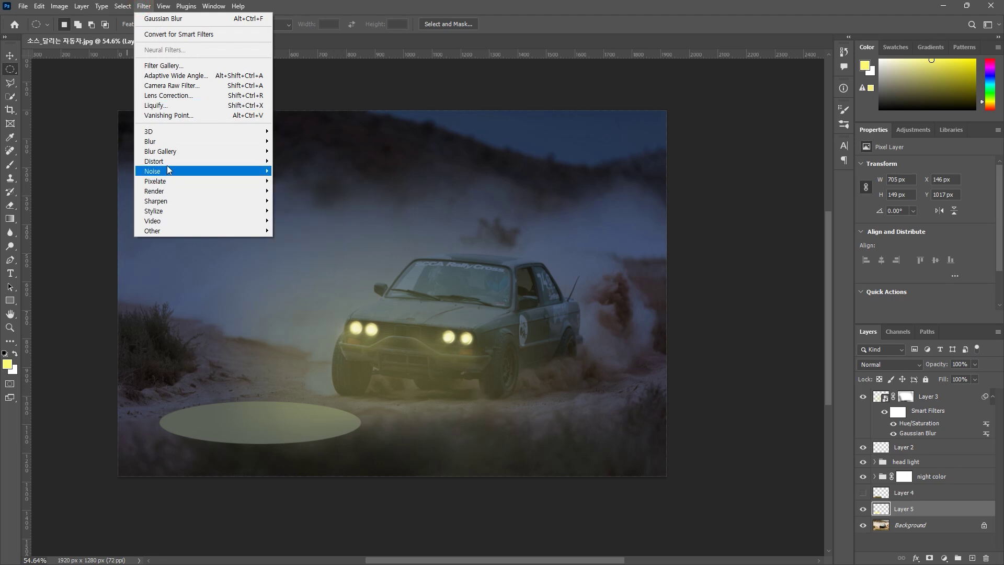
{"action": "mouse_move", "coordinate": [235, 141]}
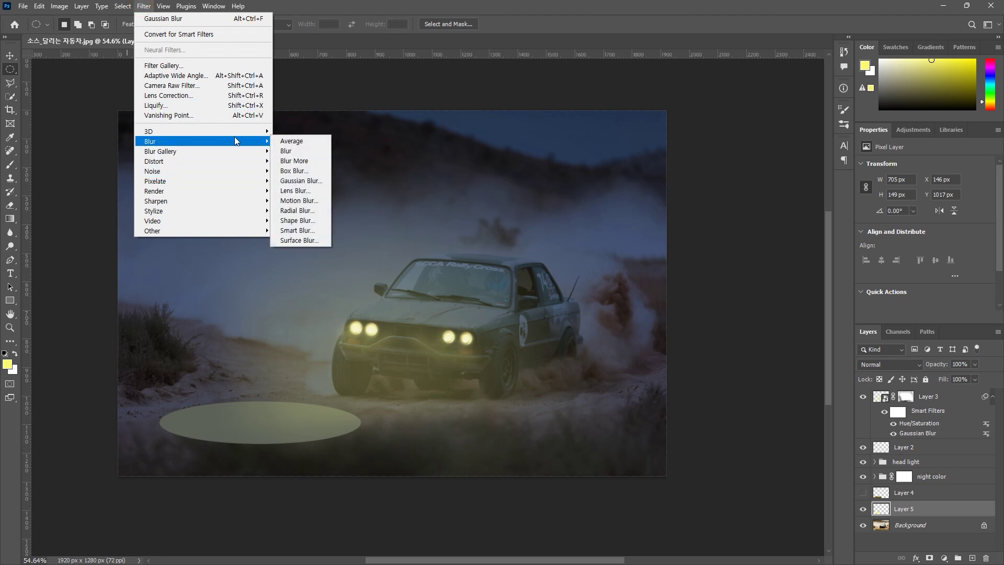
{"action": "left_click", "coordinate": [301, 180]}
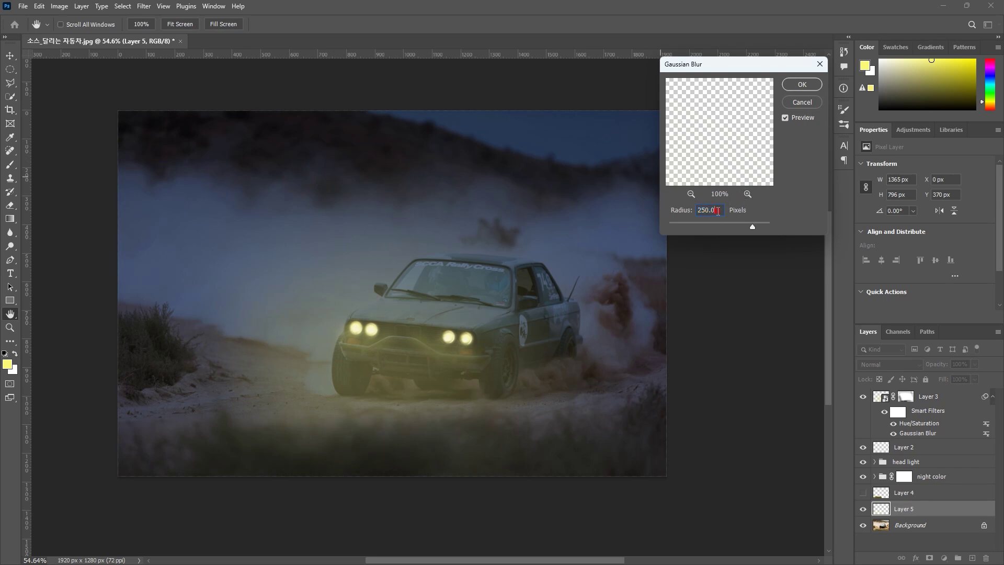
{"action": "type", "text": "20"}
{"action": "left_click", "coordinate": [802, 85]}
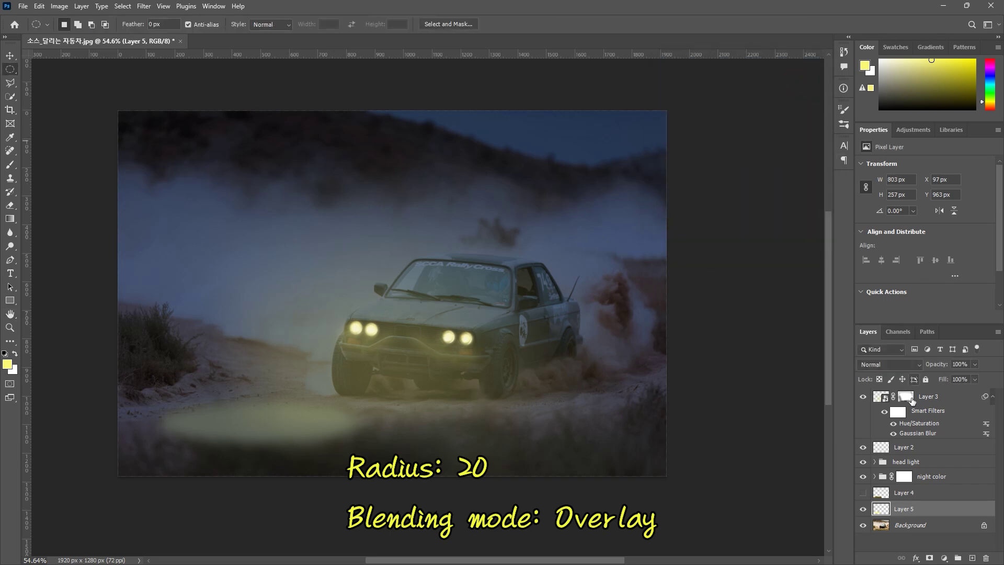
Set the yellow ground ellipse on Layer 5 to the Overlay blending mode at 30% opacity
{"action": "left_click", "coordinate": [900, 365]}
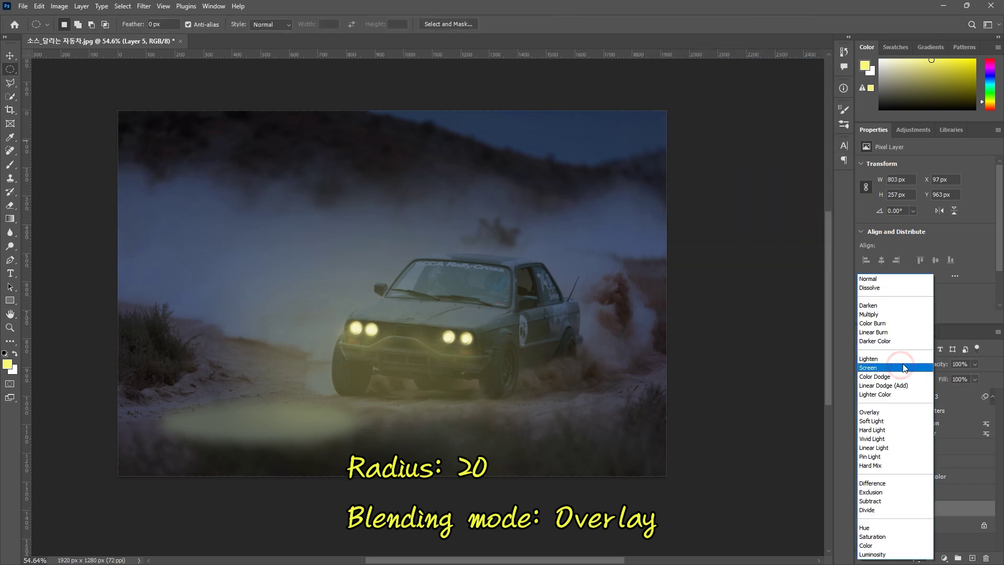
{"action": "left_click", "coordinate": [887, 414]}
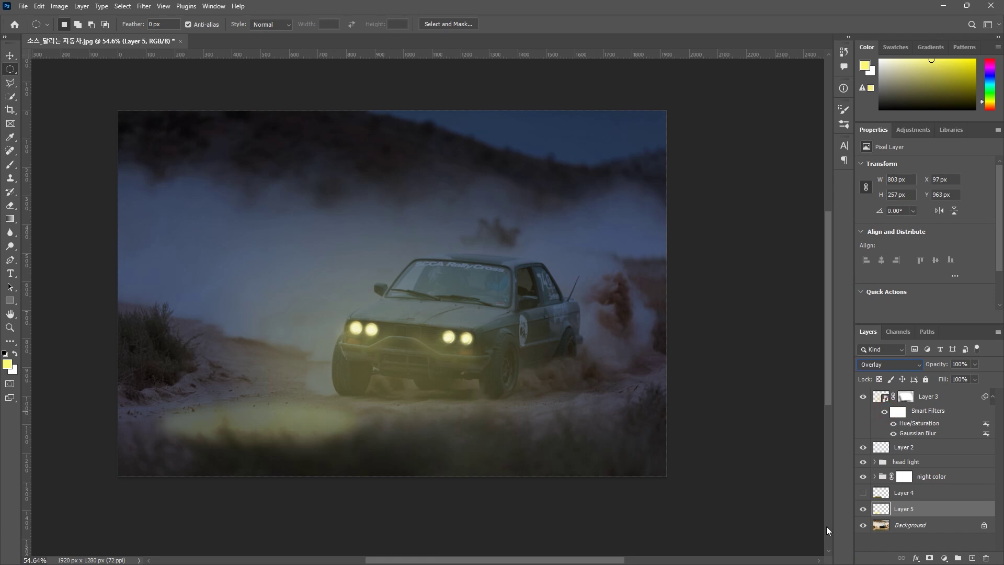
{"action": "left_click_drag", "start_coordinate": [752, 519], "coordinate": [820, 508]}
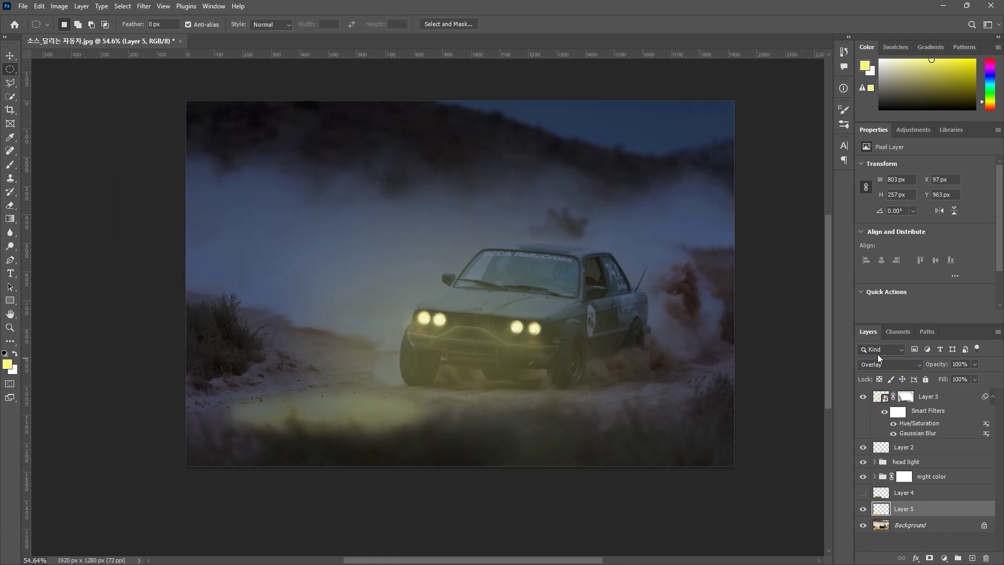
{"action": "left_click", "coordinate": [975, 364]}
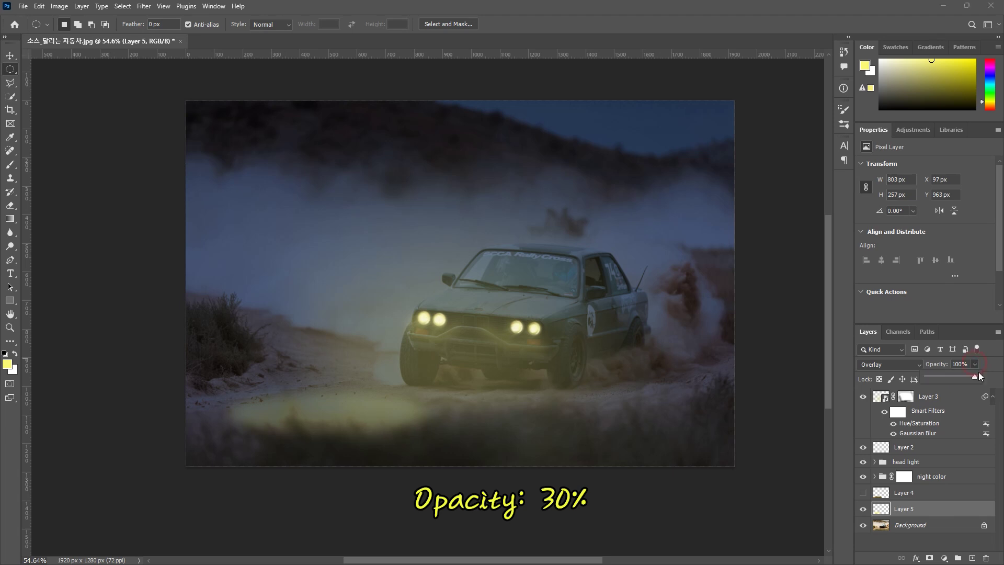
{"action": "left_click_drag", "start_coordinate": [943, 381], "coordinate": [942, 380]}
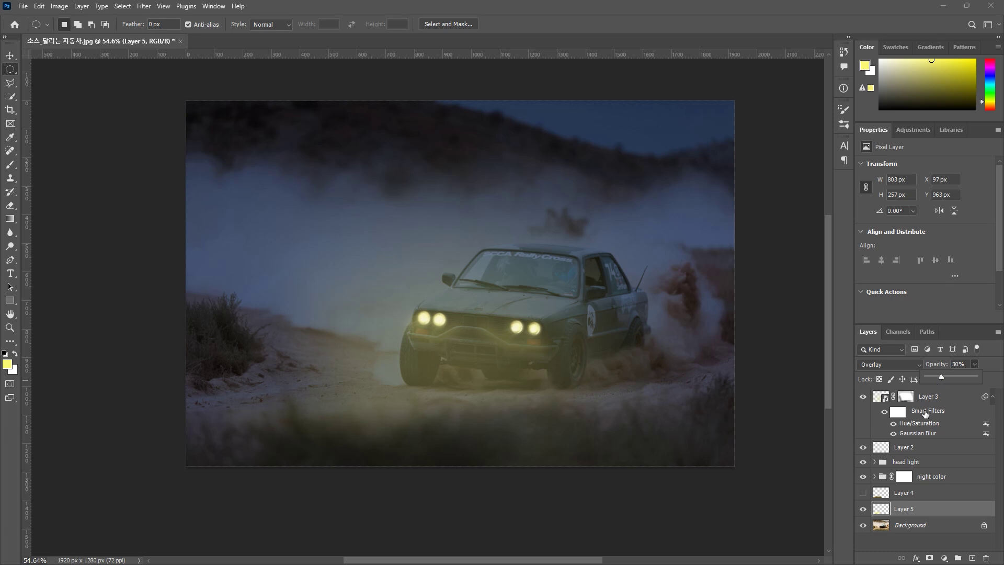
{"action": "left_click", "coordinate": [920, 544]}
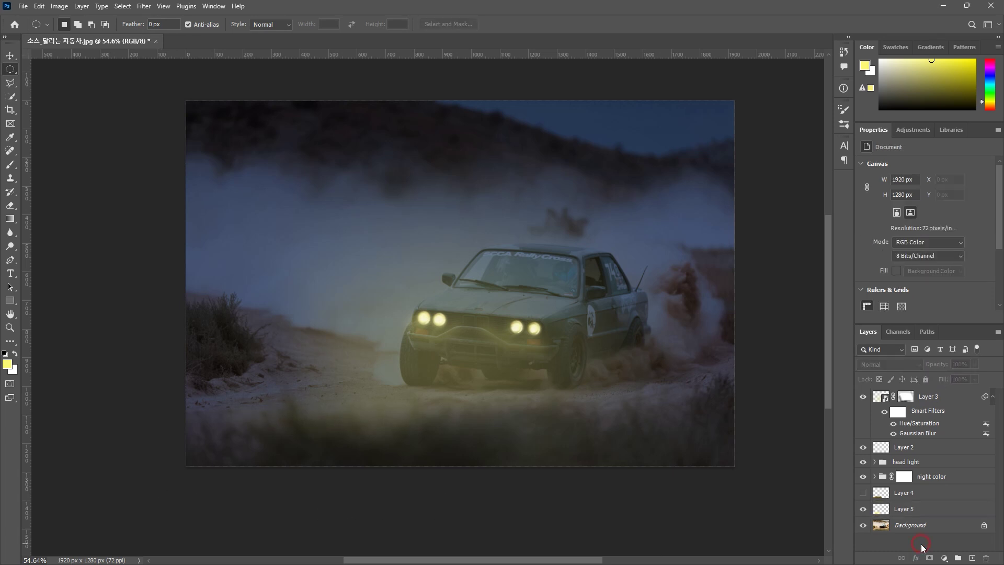
Compare the image with and without the ground light on Layer 5 by toggling its visibility
{"action": "left_click", "coordinate": [889, 509]}
{"action": "left_click", "coordinate": [863, 509]}
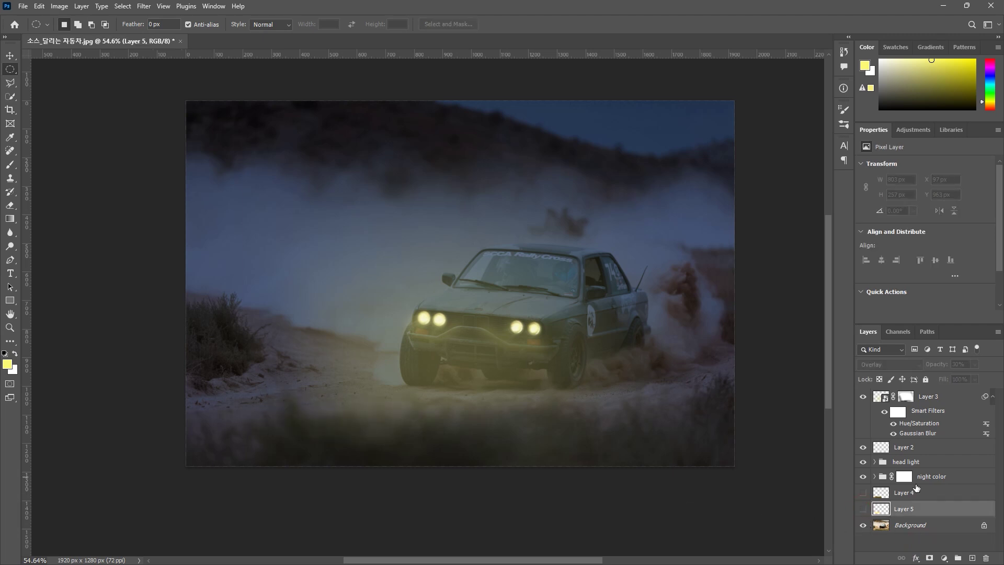
{"action": "left_click", "coordinate": [863, 508]}
Show and select the grass cut-out on Layer 4, and set the Eraser to about 117 px at 20% opacity
{"action": "scroll", "coordinate": [785, 492], "scroll_direction": "up", "scroll_amount": 2}
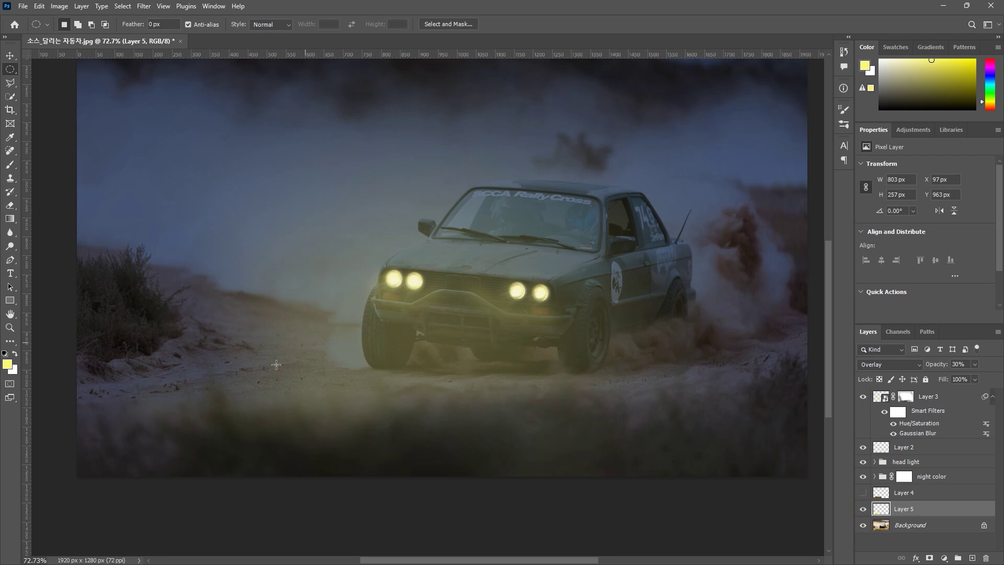
{"action": "left_click", "coordinate": [862, 494]}
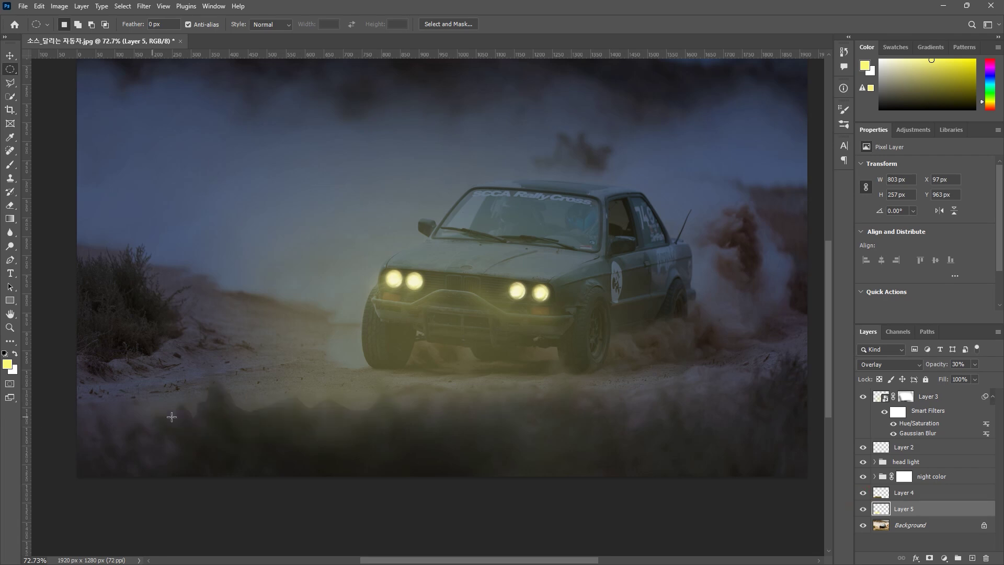
{"action": "key", "text": "alt+bracketright"}
{"action": "left_click", "coordinate": [11, 205]}
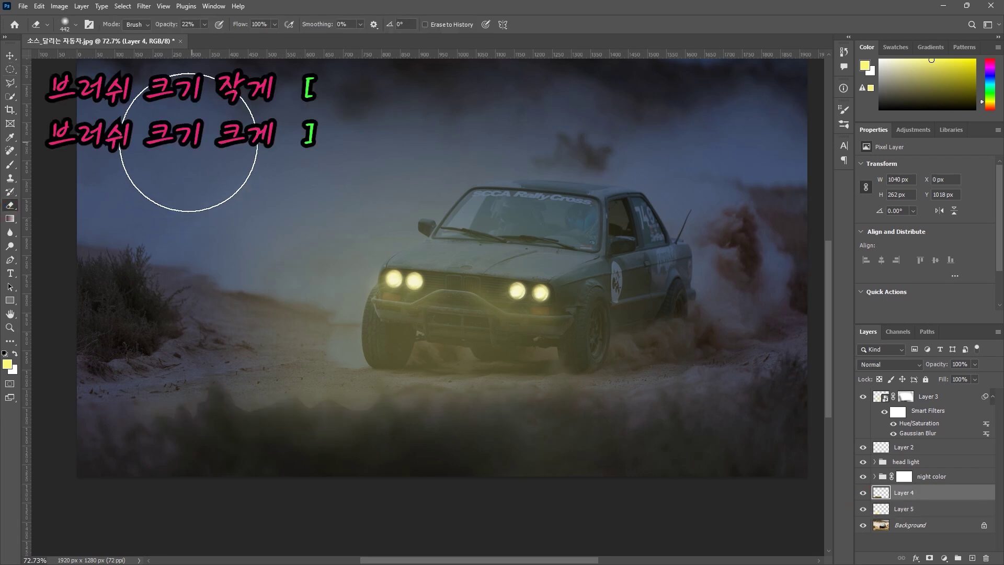
{"action": "mouse_move", "coordinate": [186, 238]}
{"action": "left_mouse_down"}
{"action": "mouse_move", "coordinate": [175, 258]}
{"action": "mouse_move", "coordinate": [134, 276]}
{"action": "left_mouse_up"}
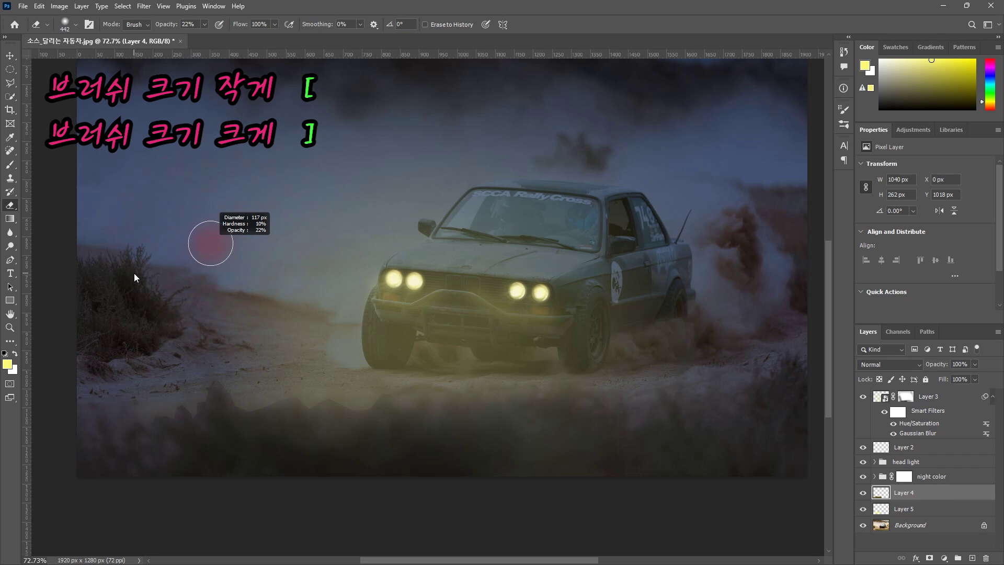
{"action": "left_click", "coordinate": [203, 25]}
{"action": "left_click", "coordinate": [196, 24]}
{"action": "type", "text": "20"}
{"action": "key", "text": "Return"}
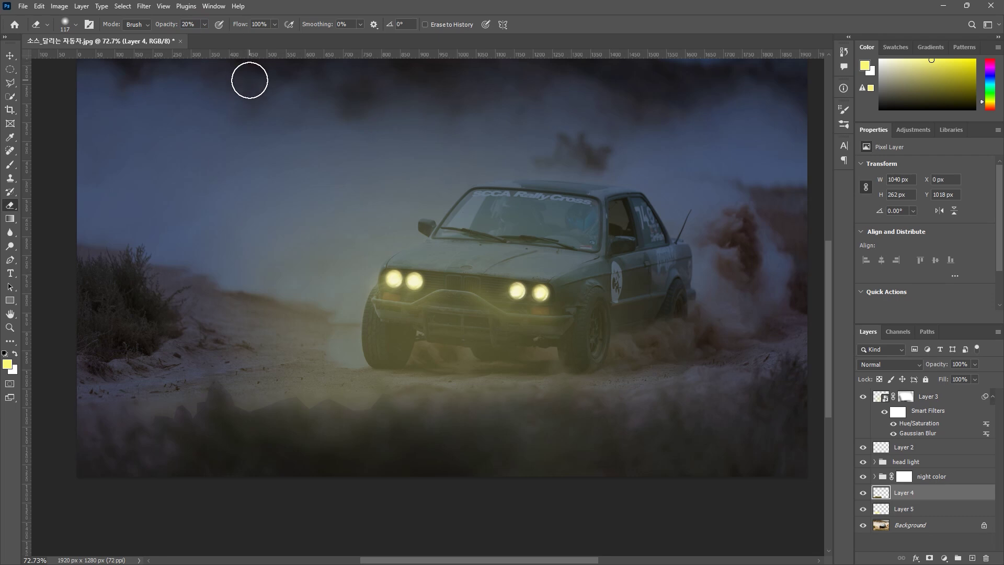
Soften the upper edge of the grass on Layer 4 with Eraser strokes about 41 px wide, working along the grass tips
{"action": "scroll", "coordinate": [163, 386], "scroll_direction": "up", "scroll_amount": 3}
{"action": "left_click_drag", "start_coordinate": [170, 371], "coordinate": [125, 401]}
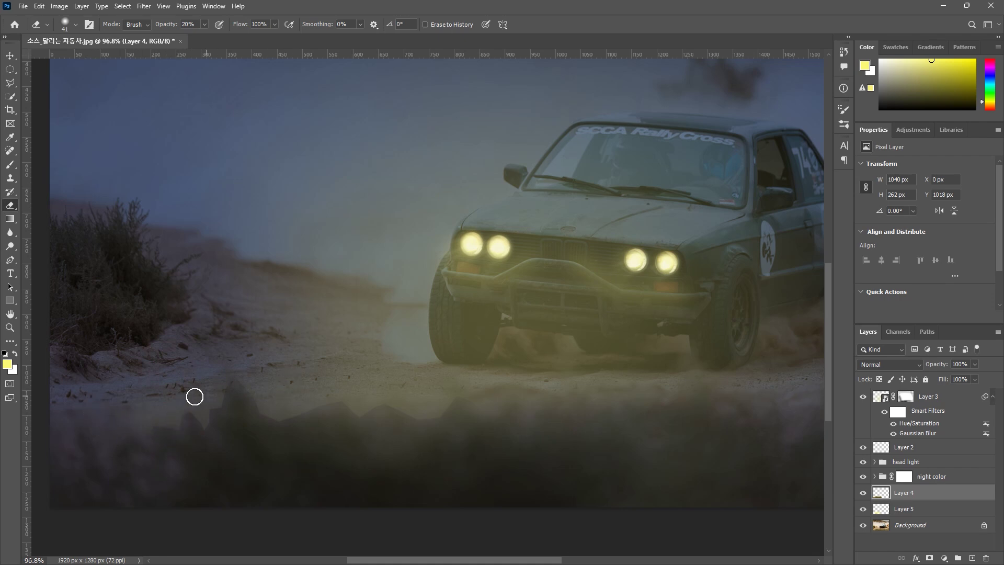
{"action": "scroll", "coordinate": [214, 395], "scroll_direction": "down", "scroll_amount": 1}
{"action": "left_click", "coordinate": [114, 392]}
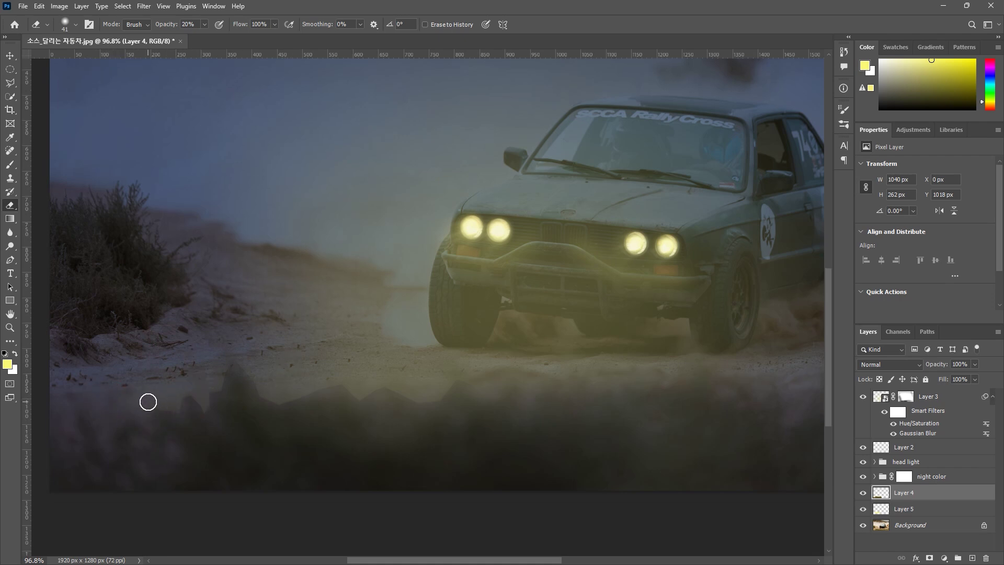
{"action": "left_click", "coordinate": [220, 376]}
{"action": "left_click", "coordinate": [280, 387]}
{"action": "left_click", "coordinate": [285, 399]}
{"action": "left_click", "coordinate": [343, 375]}
{"action": "left_click", "coordinate": [395, 382]}
{"action": "left_click", "coordinate": [449, 385]}
{"action": "left_click", "coordinate": [467, 395]}
{"action": "left_click", "coordinate": [548, 354]}
{"action": "scroll", "coordinate": [609, 342], "scroll_direction": "down", "scroll_amount": 3}
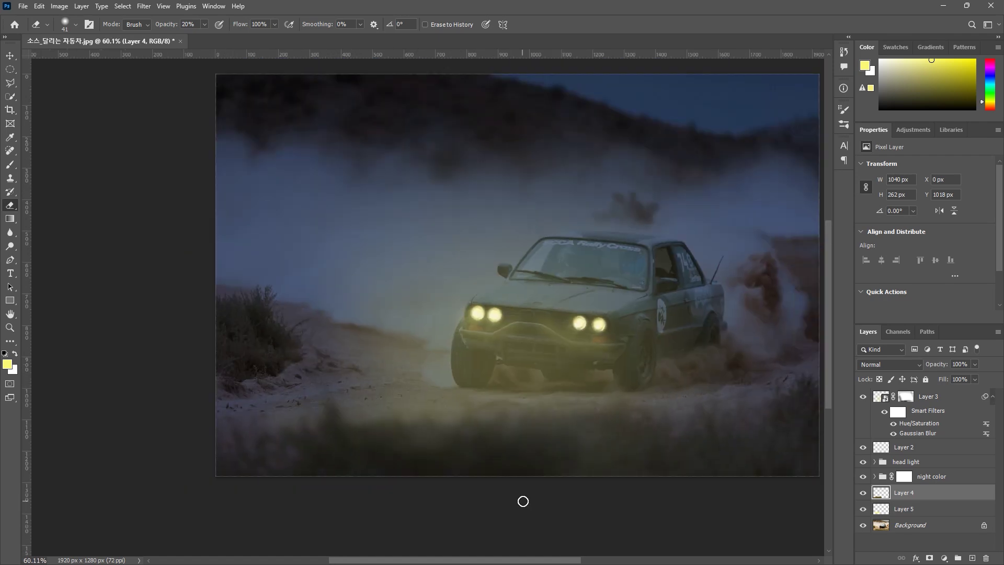
{"action": "scroll", "coordinate": [508, 379], "scroll_direction": "up", "scroll_amount": 1}
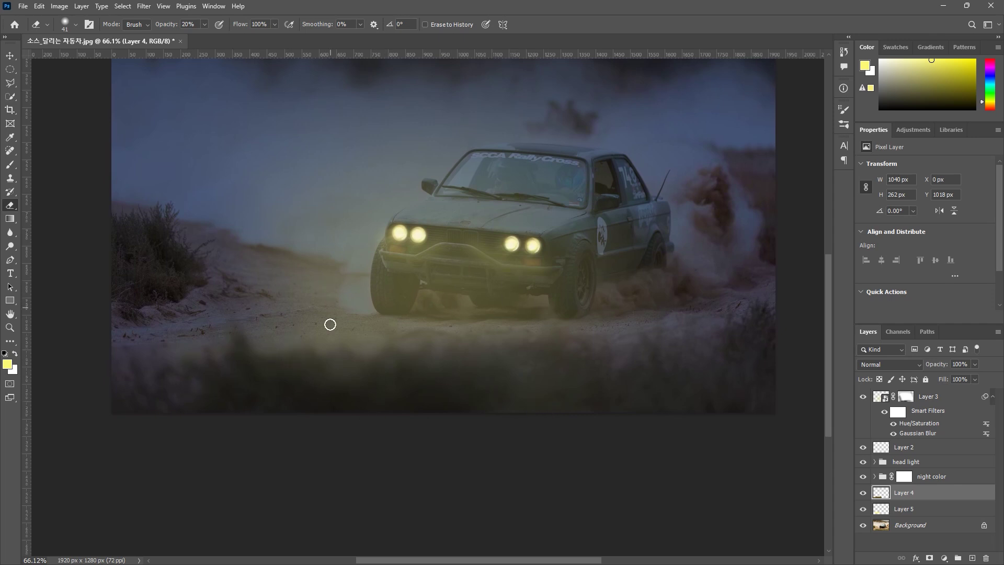
Toggle the visibility of Layer 4 to compare the ground light with and without the grass cut-out, leaving it shown
{"action": "left_click", "coordinate": [863, 493]}
{"action": "left_click", "coordinate": [862, 494]}
{"action": "left_click", "coordinate": [862, 493]}
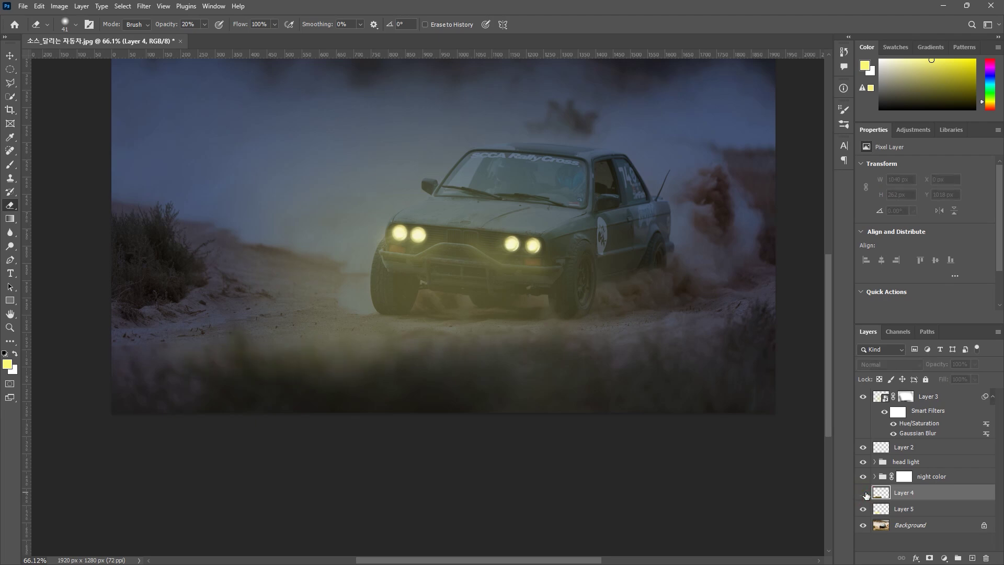
{"action": "left_click", "coordinate": [863, 494]}
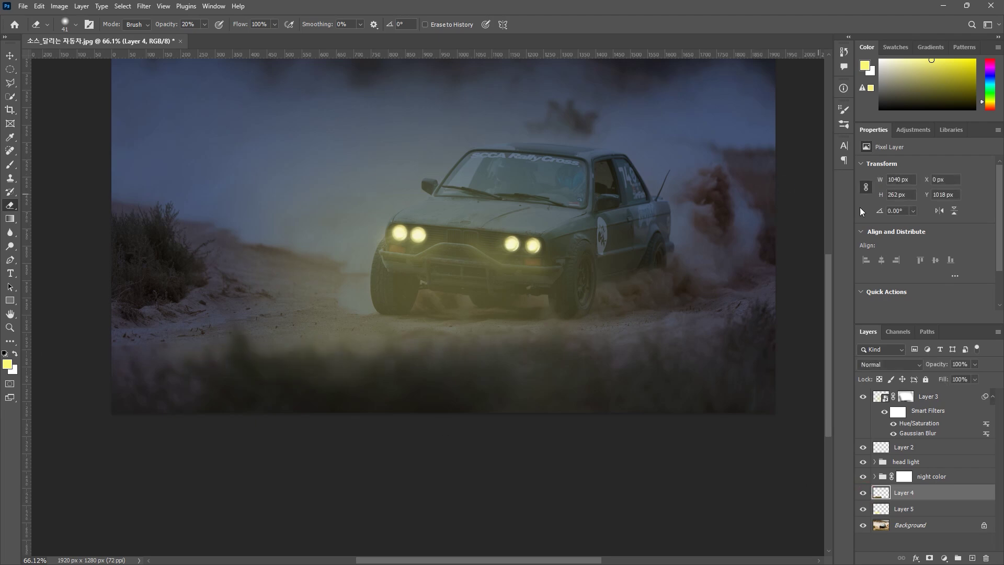
{"action": "scroll", "coordinate": [731, 325], "scroll_direction": "down", "scroll_amount": 1}
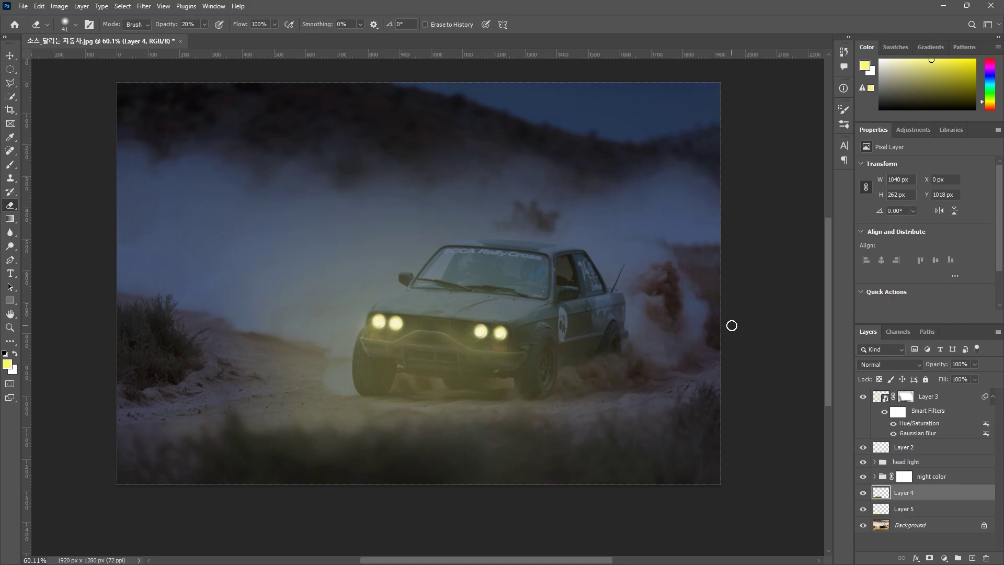